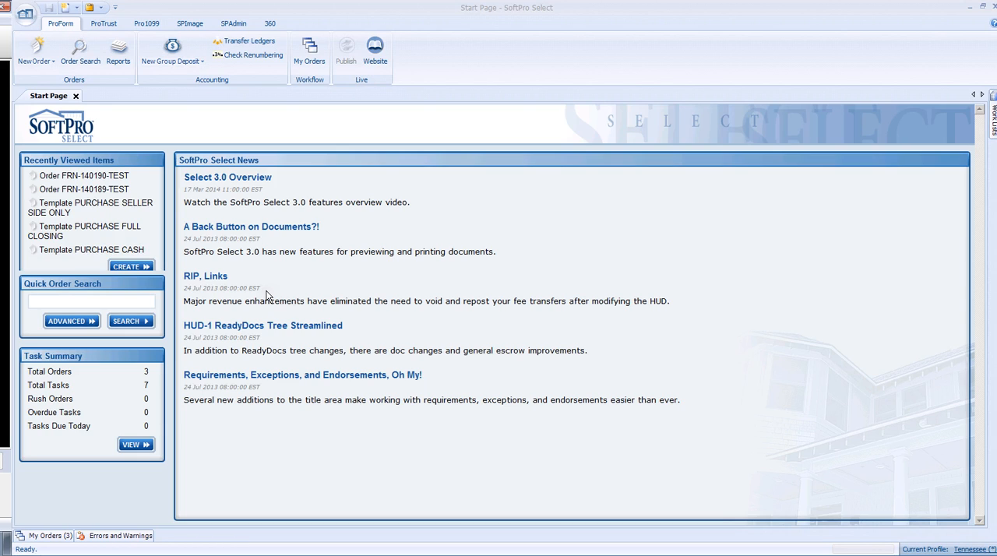
{"action": "left_click", "coordinate": [124, 268]}
{"action": "left_click", "coordinate": [25, 13]}
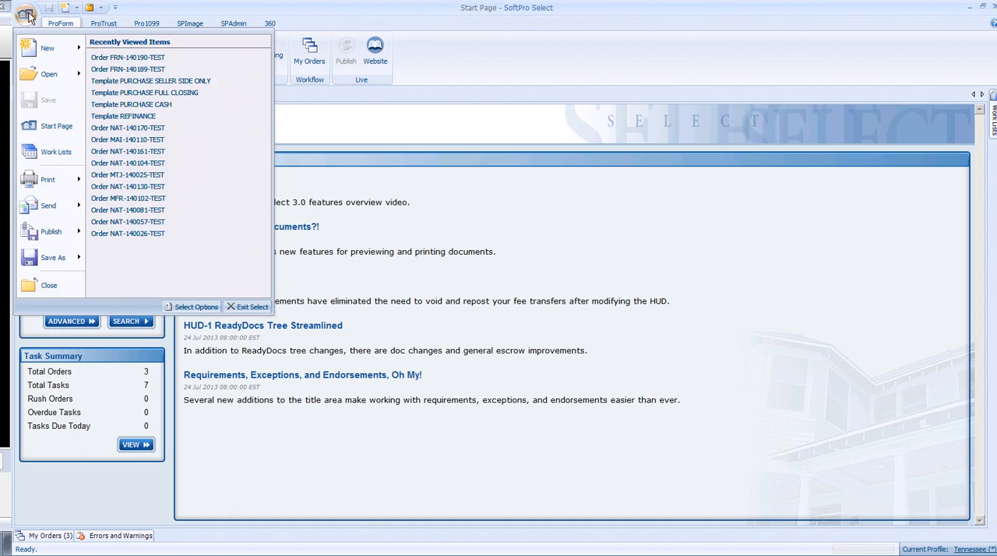
{"action": "mouse_move", "coordinate": [44, 48]}
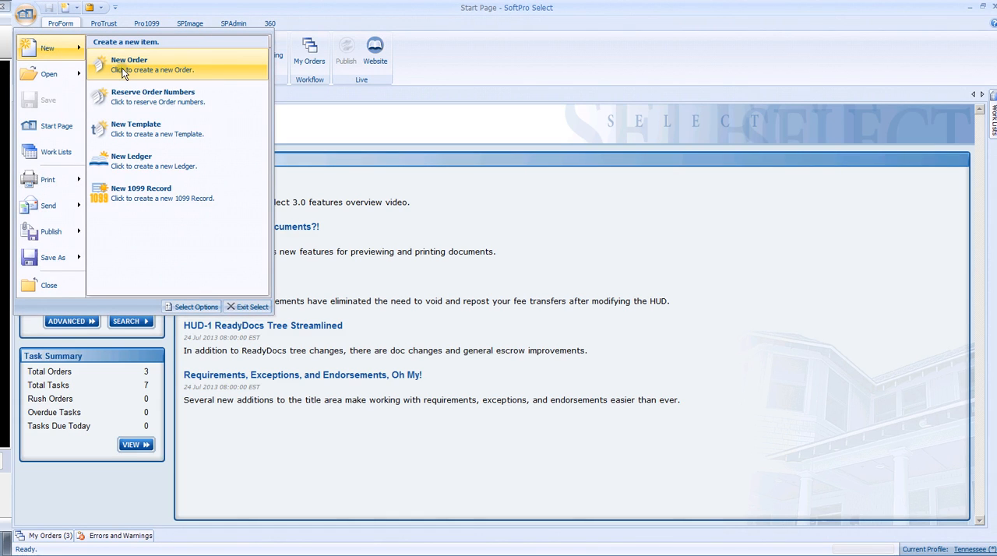
{"action": "left_click", "coordinate": [297, 115]}
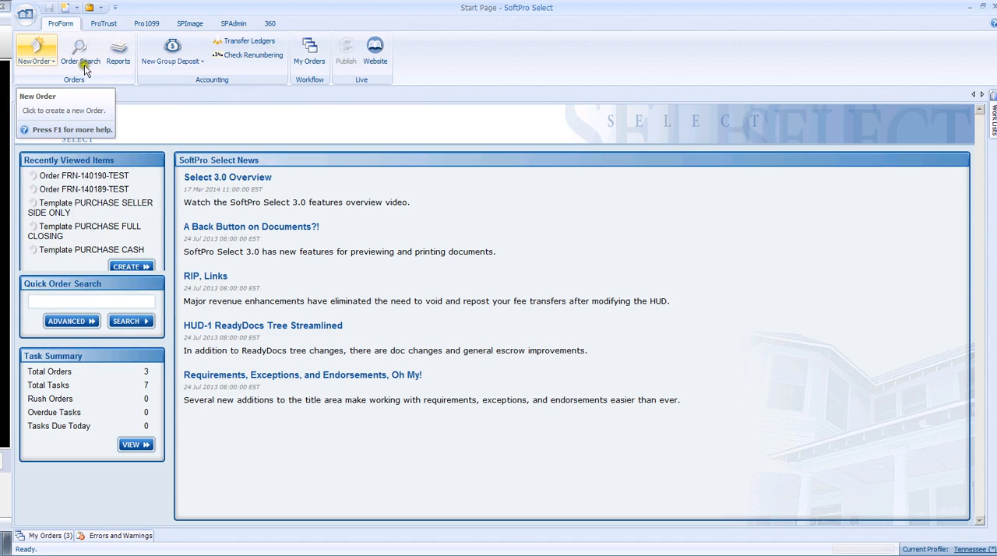
Step: Start a new order with the prefix FRN and the trust account TEST - SUNTRUST
{"action": "left_click", "coordinate": [122, 267]}
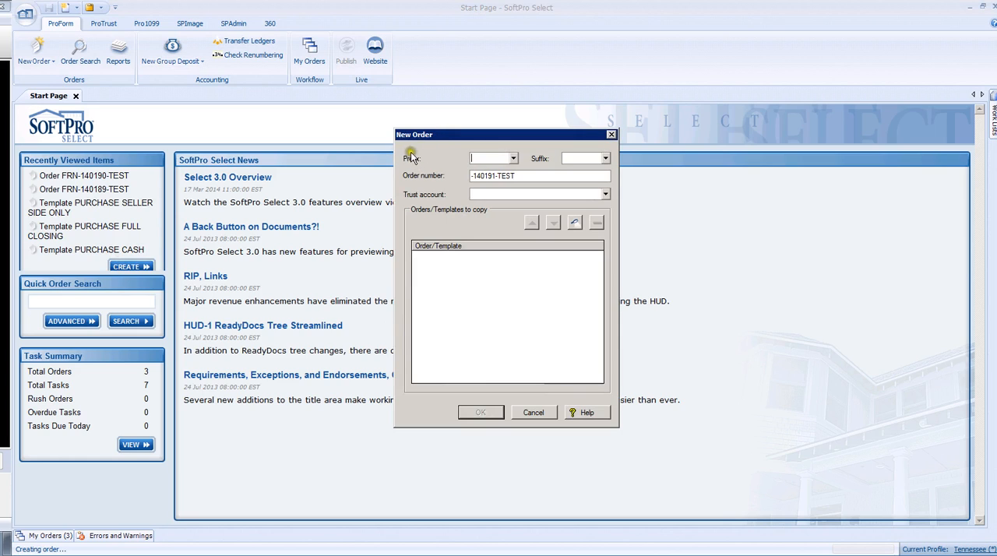
{"action": "left_click", "coordinate": [514, 159]}
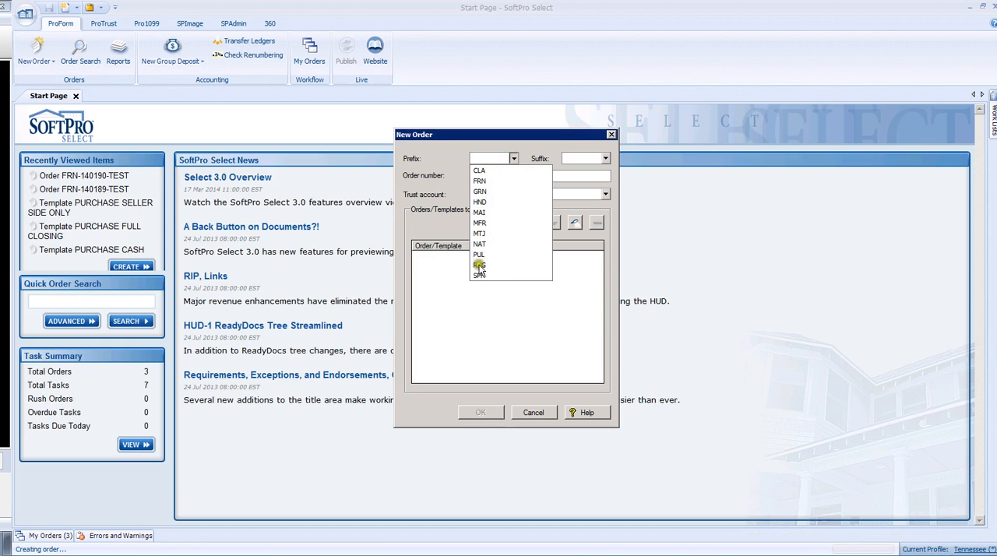
{"action": "left_click", "coordinate": [480, 182]}
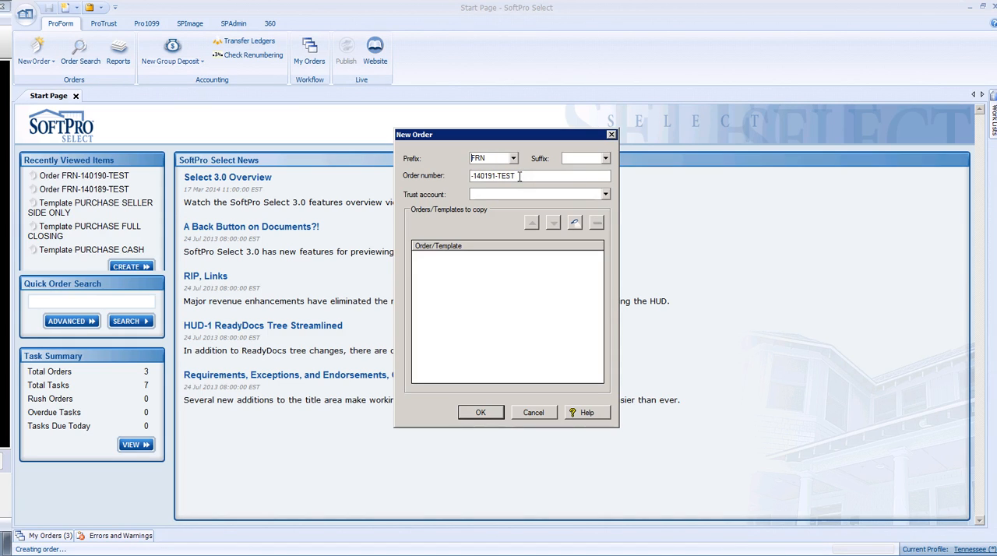
{"action": "left_click", "coordinate": [607, 194]}
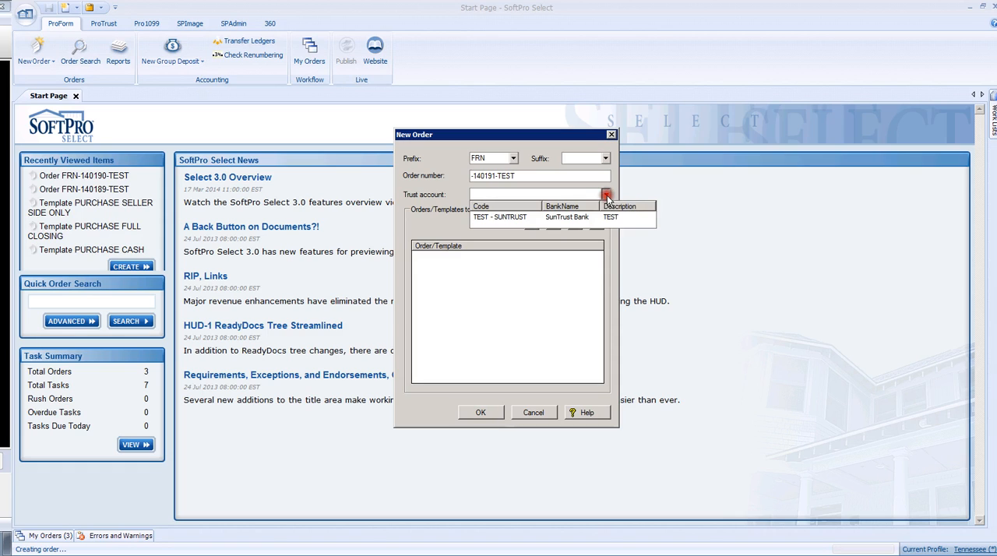
{"action": "left_click", "coordinate": [504, 217]}
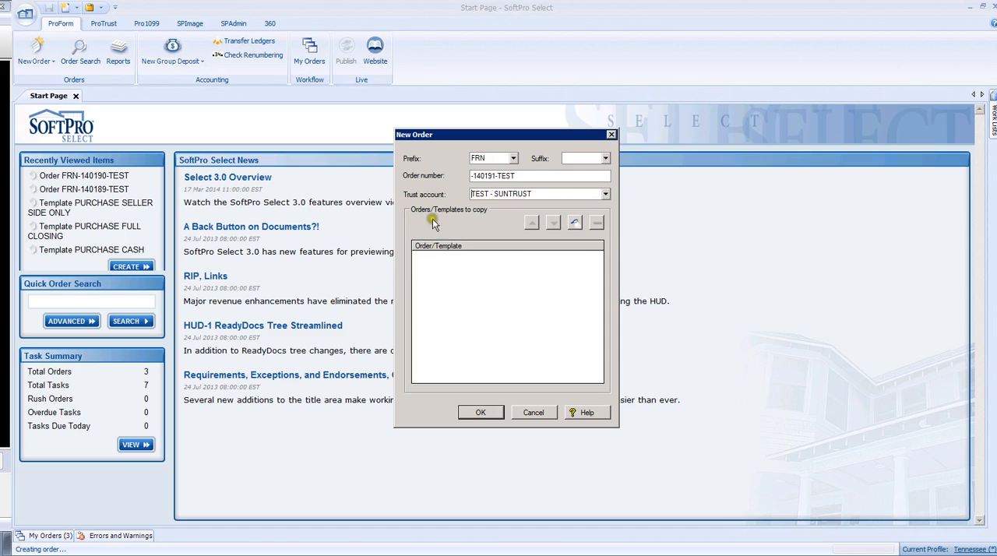
Step: Search the templates, add PURCHASE FULL CLOSING as the template to copy, and create the order
{"action": "left_click", "coordinate": [576, 223]}
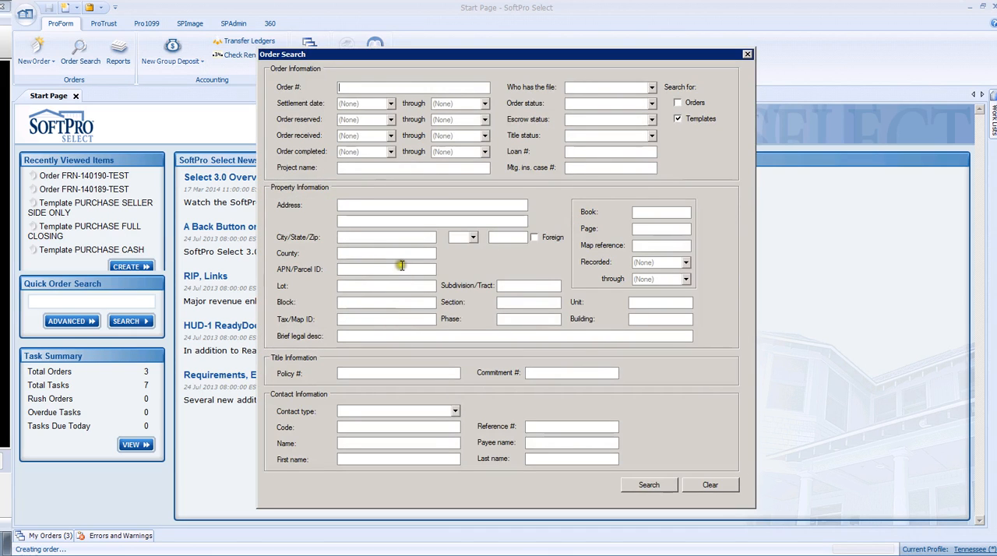
{"action": "left_click", "coordinate": [676, 119]}
{"action": "left_click", "coordinate": [643, 485]}
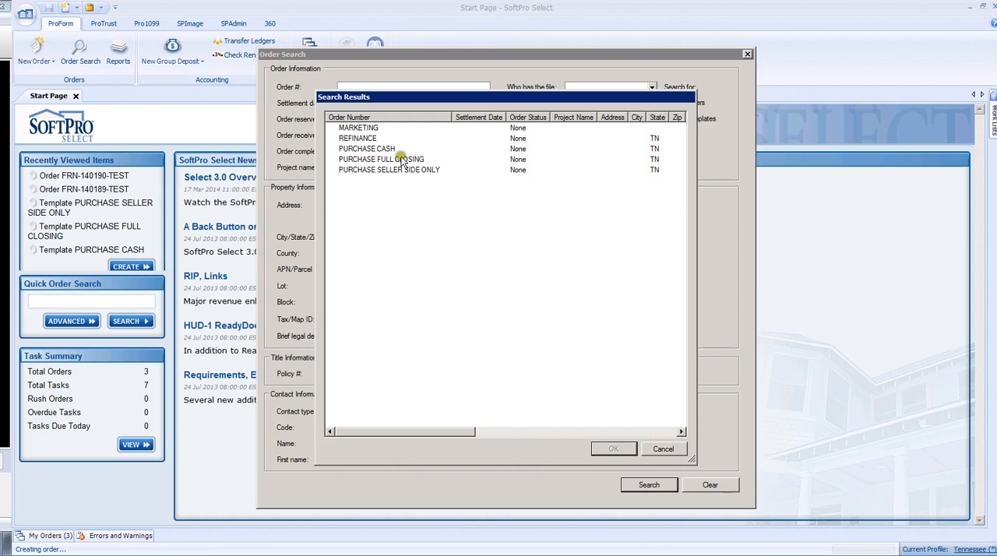
{"action": "left_click", "coordinate": [363, 160]}
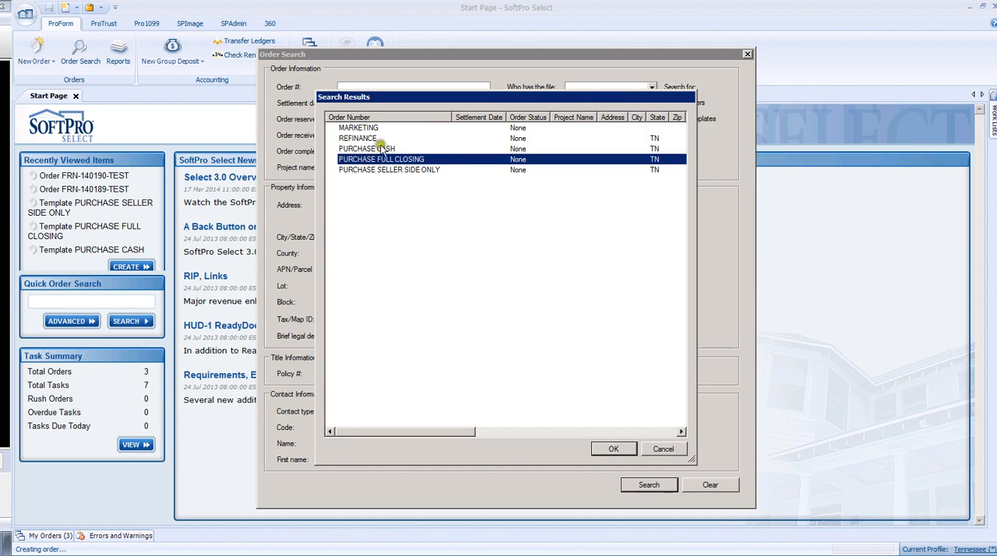
{"action": "left_click", "coordinate": [613, 451]}
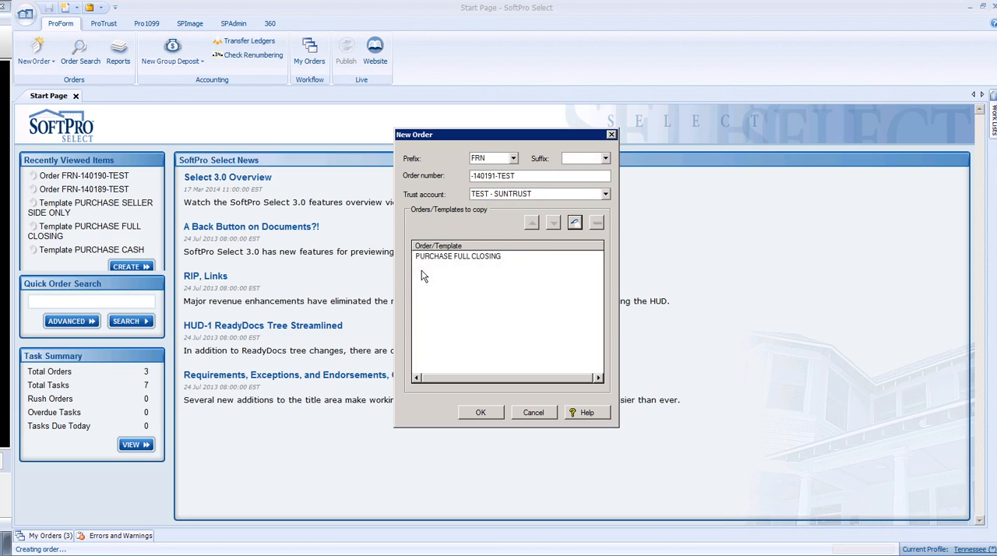
{"action": "left_click", "coordinate": [477, 413]}
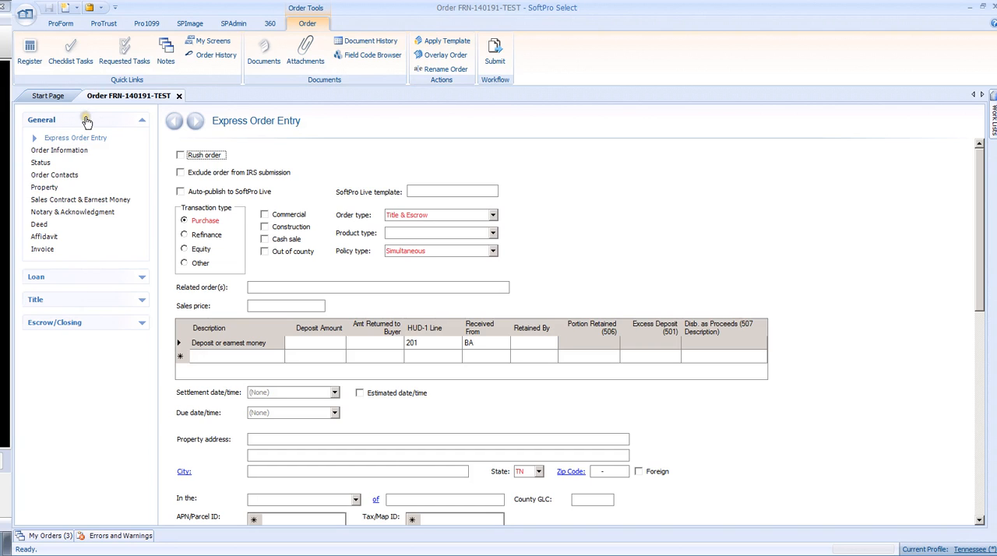
Step: Display the order with the Order Entry Screens and set them as the default My Screen
{"action": "left_click", "coordinate": [48, 121]}
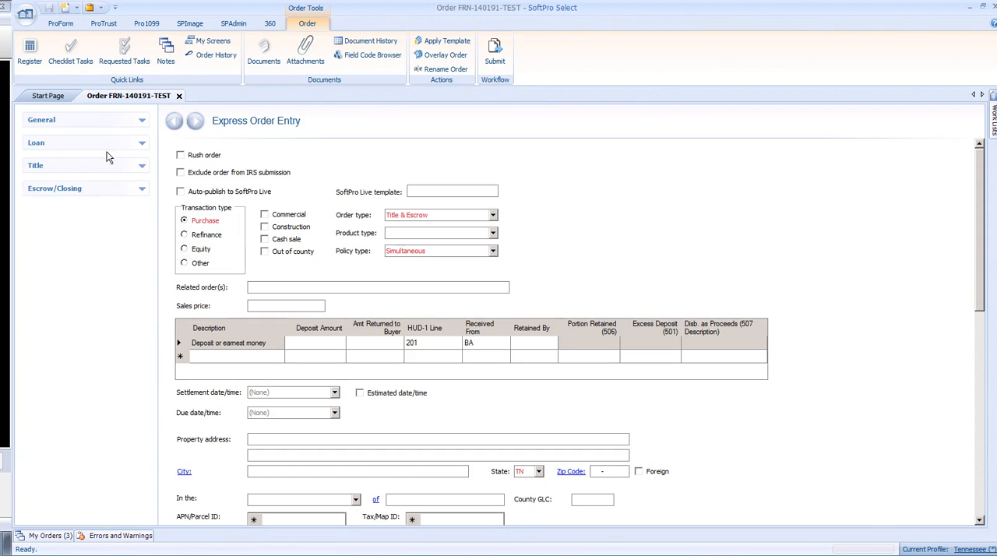
{"action": "left_click", "coordinate": [137, 143]}
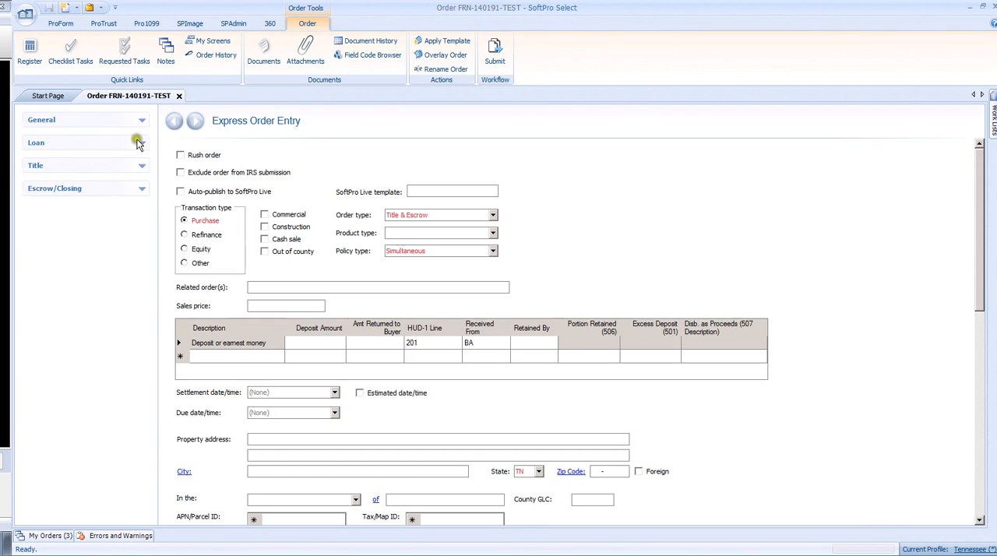
{"action": "left_click", "coordinate": [211, 43]}
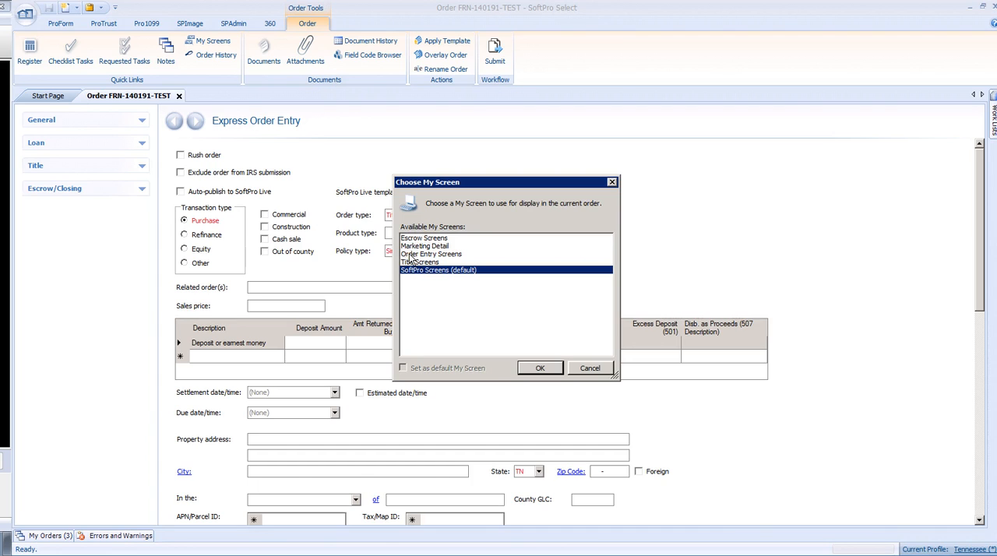
{"action": "left_click", "coordinate": [409, 256]}
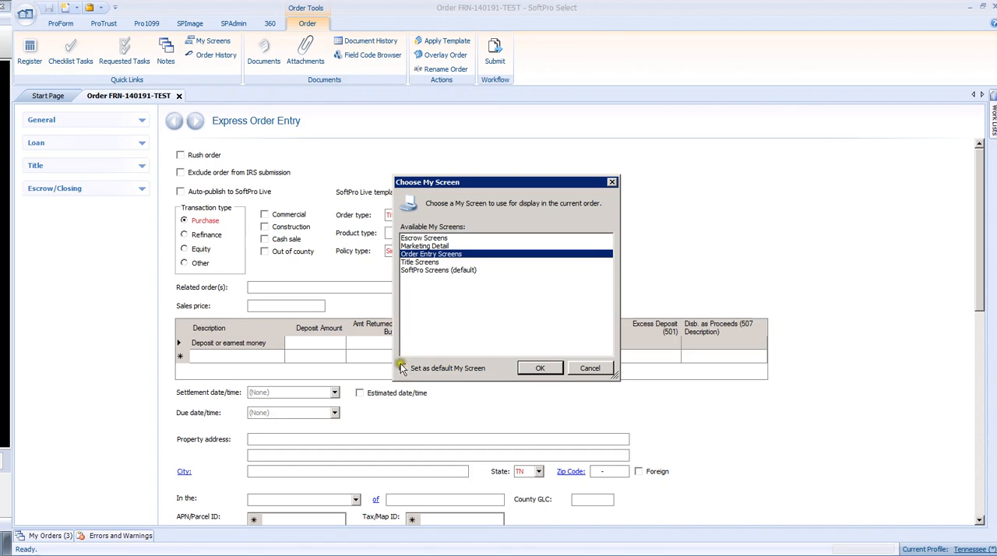
{"action": "left_click", "coordinate": [403, 369]}
{"action": "left_click", "coordinate": [536, 368]}
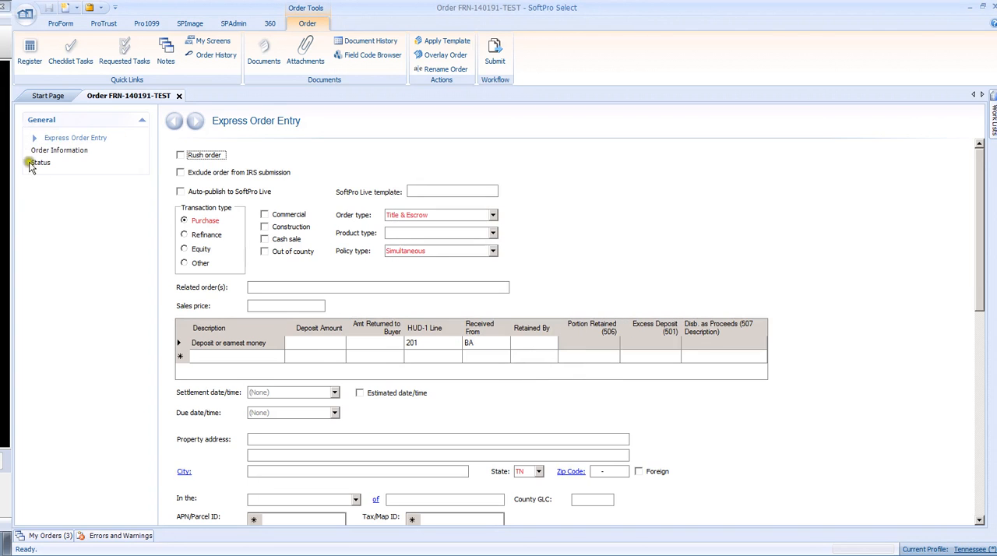
Step: Examine the order's reduced screen list and the Express Order Entry fields for rush order, transaction type, transaction options and related orders
{"action": "left_click", "coordinate": [107, 140]}
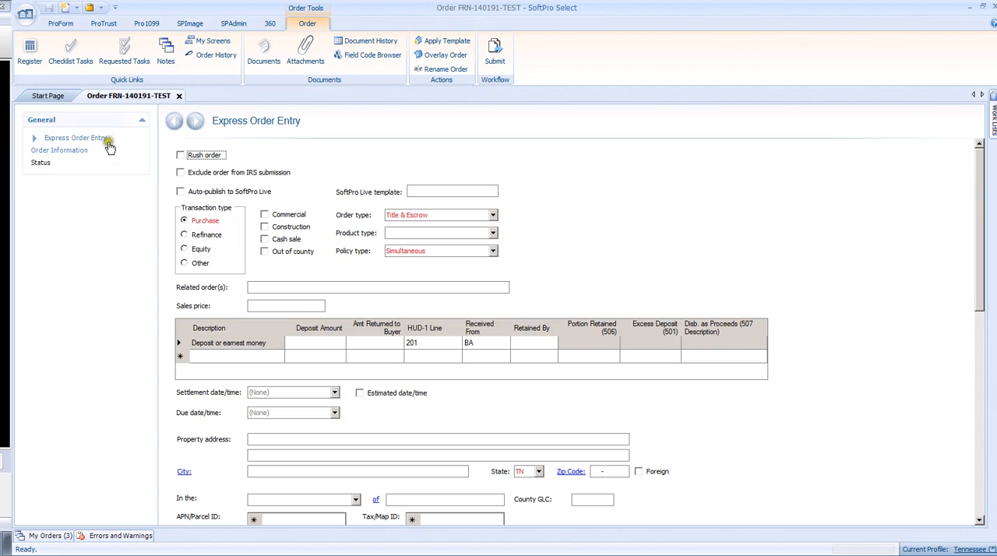
{"action": "left_click", "coordinate": [67, 154]}
{"action": "left_click", "coordinate": [261, 134]}
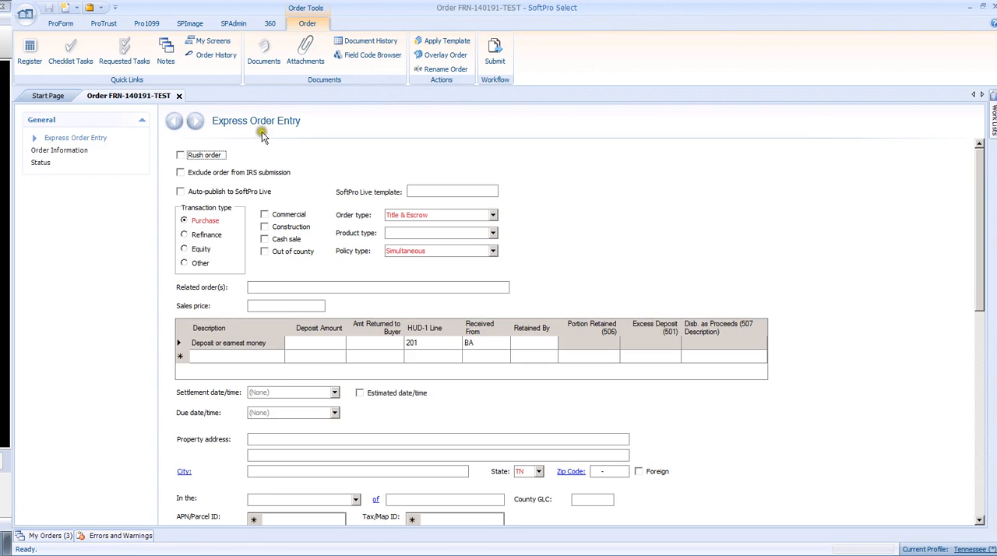
{"action": "left_click", "coordinate": [181, 156]}
{"action": "left_click", "coordinate": [181, 155]}
{"action": "left_click", "coordinate": [214, 225]}
{"action": "left_click", "coordinate": [183, 235]}
{"action": "left_click", "coordinate": [263, 218]}
{"action": "left_click", "coordinate": [298, 288]}
Step: Set the order's sales price to $250,000.00
{"action": "left_click", "coordinate": [262, 307]}
{"action": "type", "text": "250000"}
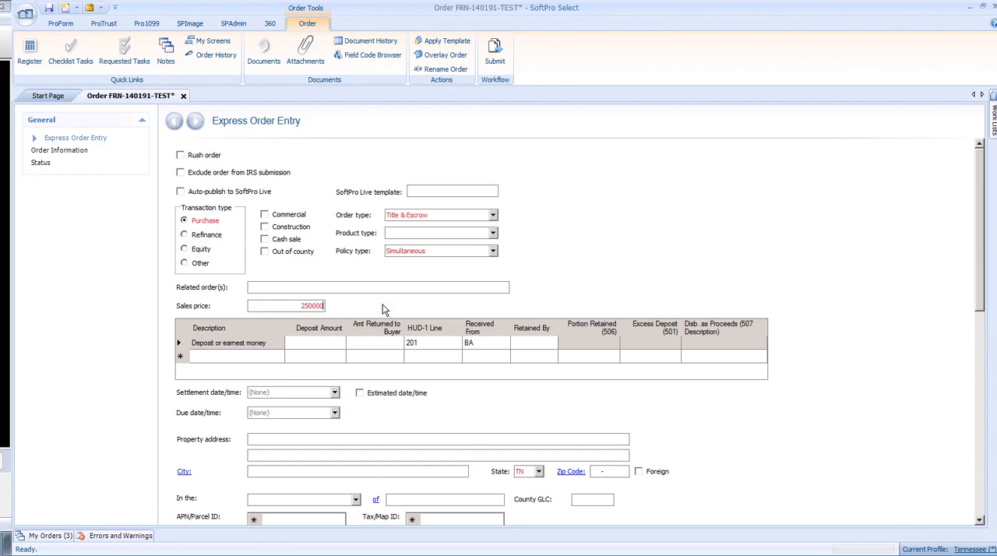
{"action": "left_click", "coordinate": [235, 330]}
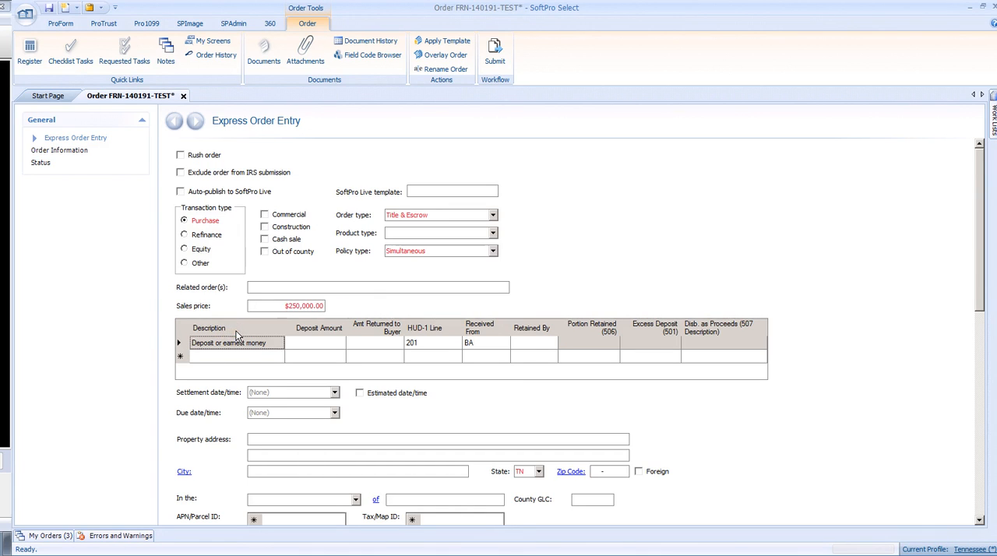
Step: Enter a $2,000.00 earnest money deposit retained by the listing agent/broker (LB)
{"action": "left_click", "coordinate": [302, 347]}
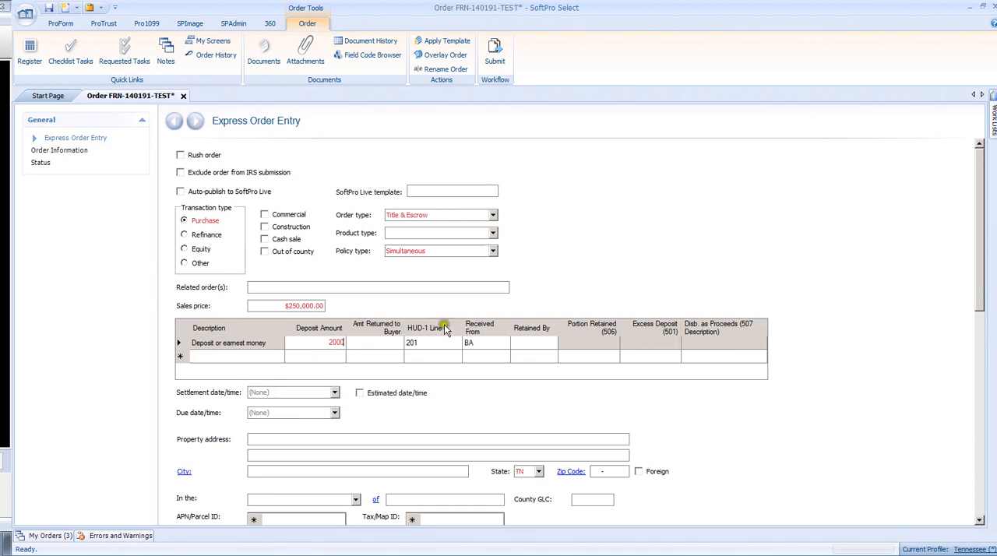
{"action": "left_click", "coordinate": [527, 345]}
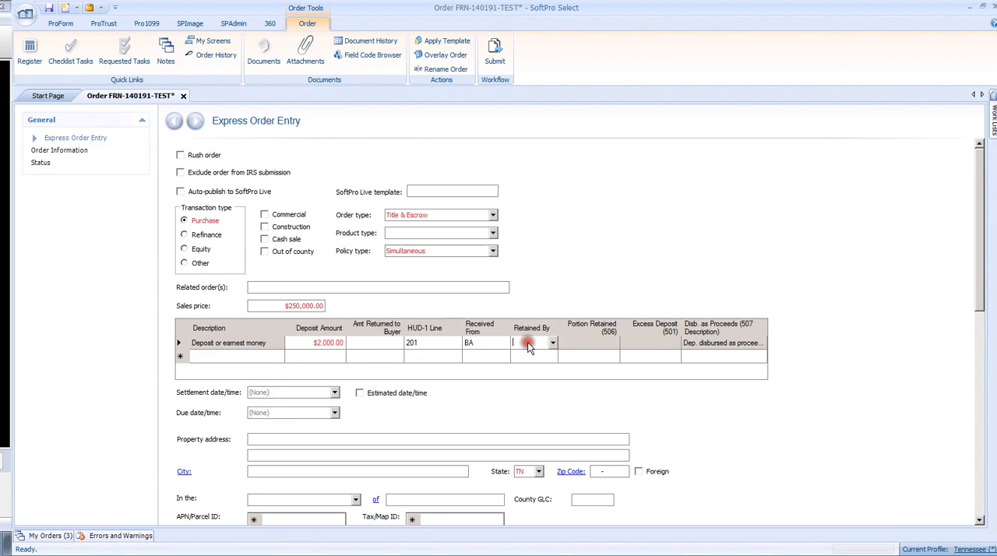
{"action": "left_click", "coordinate": [551, 342]}
{"action": "left_click", "coordinate": [553, 344]}
{"action": "left_click", "coordinate": [553, 344]}
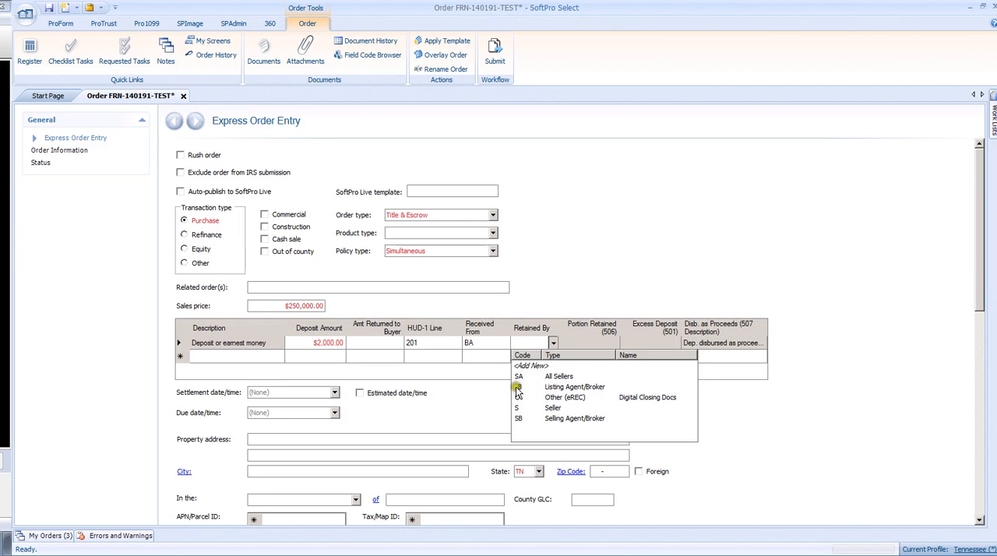
{"action": "left_click", "coordinate": [556, 388]}
{"action": "left_click", "coordinate": [556, 388]}
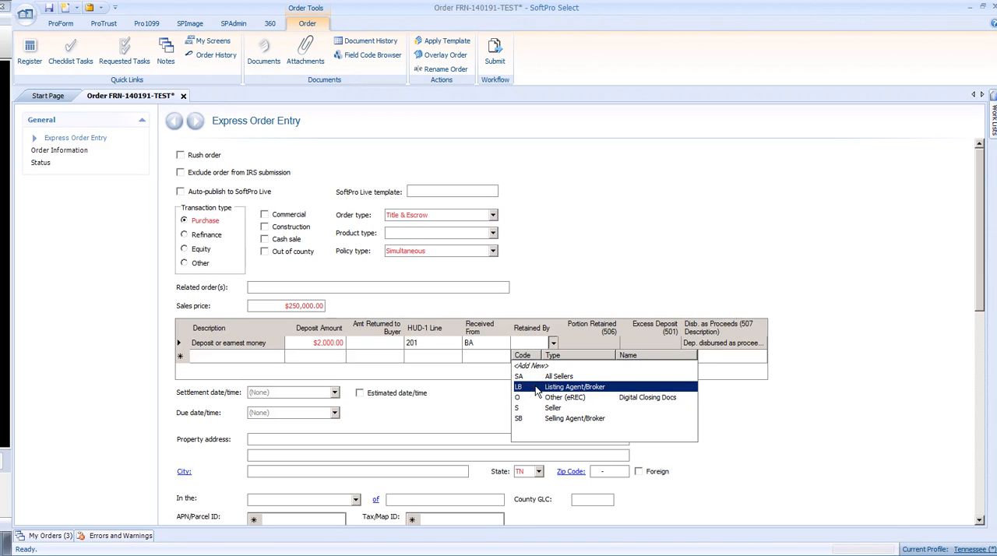
{"action": "left_click", "coordinate": [535, 386]}
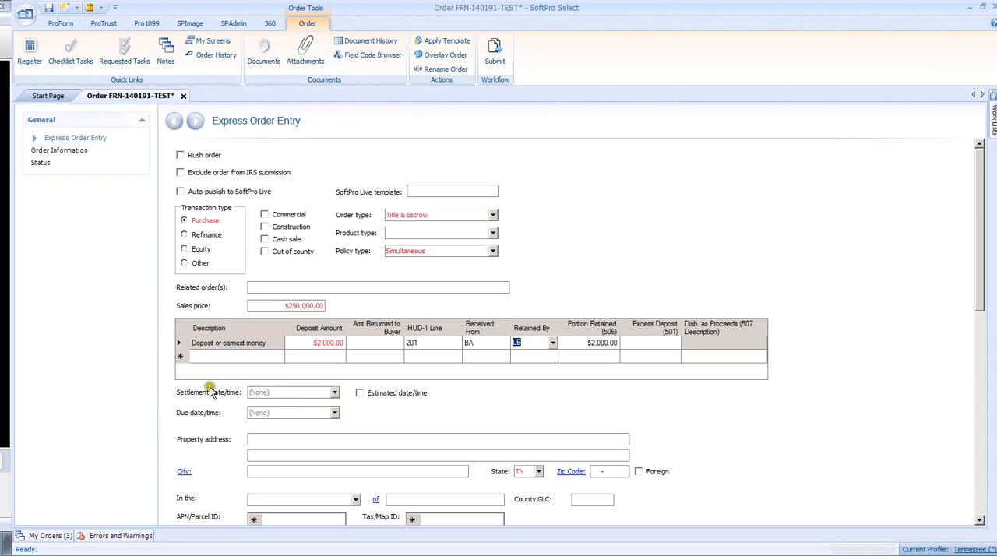
Step: Set the settlement date to 05/29/2014 and enter the property's street address
{"action": "left_click", "coordinate": [335, 392]}
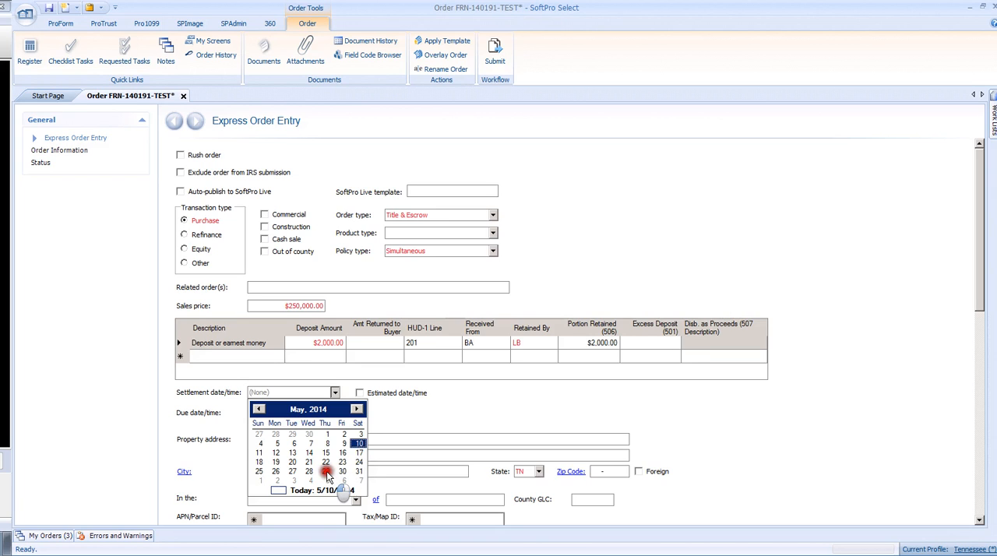
{"action": "left_click", "coordinate": [326, 472]}
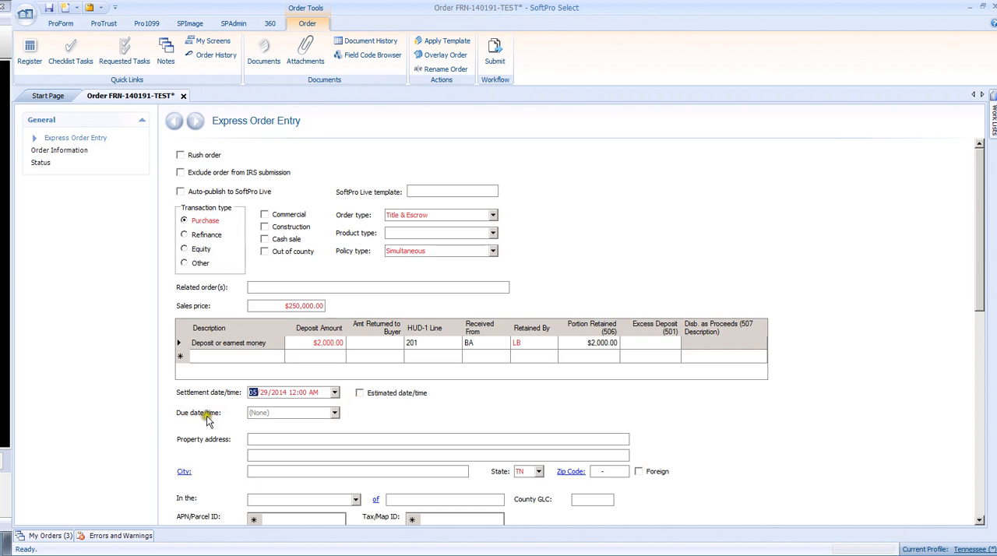
{"action": "left_click", "coordinate": [254, 438]}
{"action": "scroll", "coordinate": [258, 438], "scroll_direction": "down", "scroll_amount": 3}
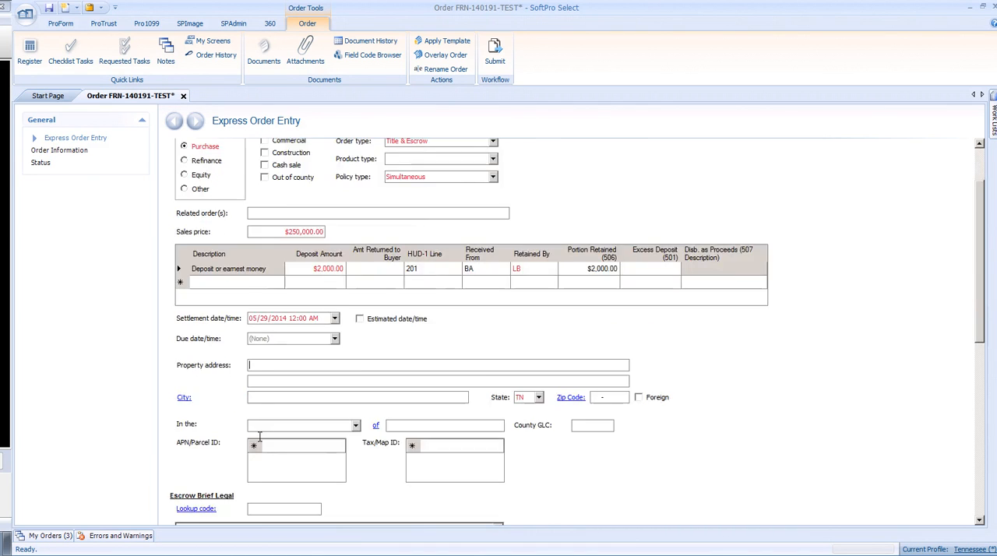
{"action": "left_click", "coordinate": [259, 291]}
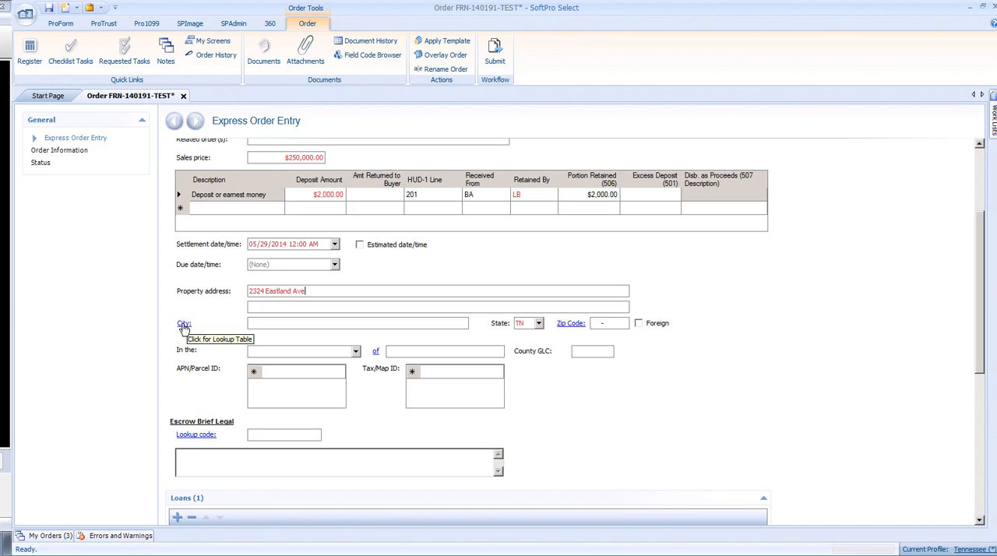
Step: Search the Tennessee city lookup table for Nashville and retrieve it as the property's city
{"action": "left_click", "coordinate": [183, 324]}
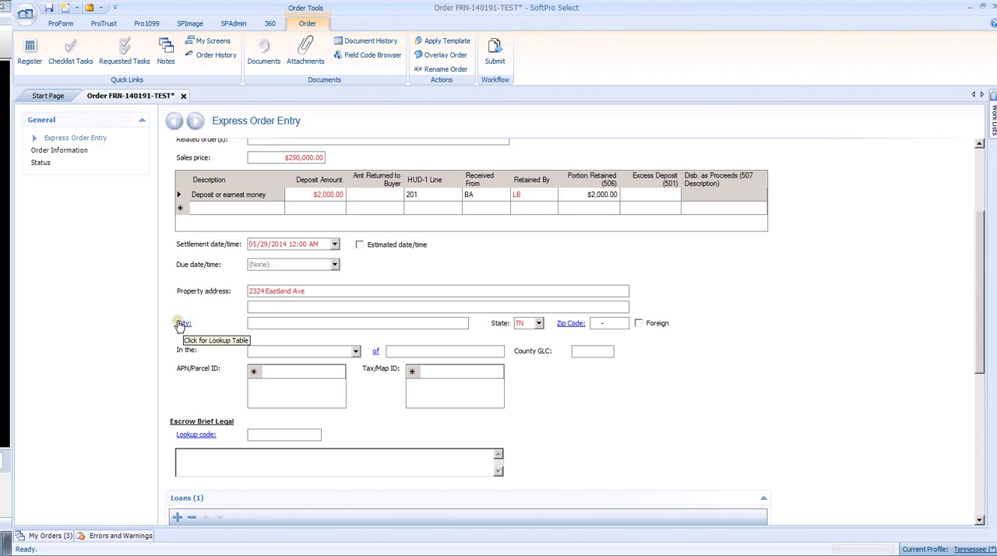
{"action": "left_click", "coordinate": [186, 326]}
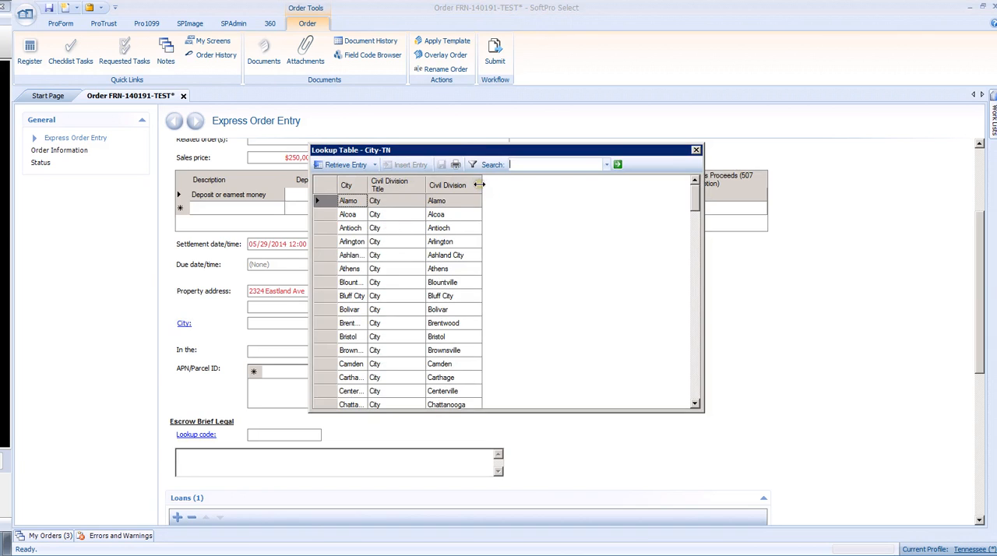
{"action": "left_click_drag", "start_coordinate": [482, 187], "coordinate": [635, 185]}
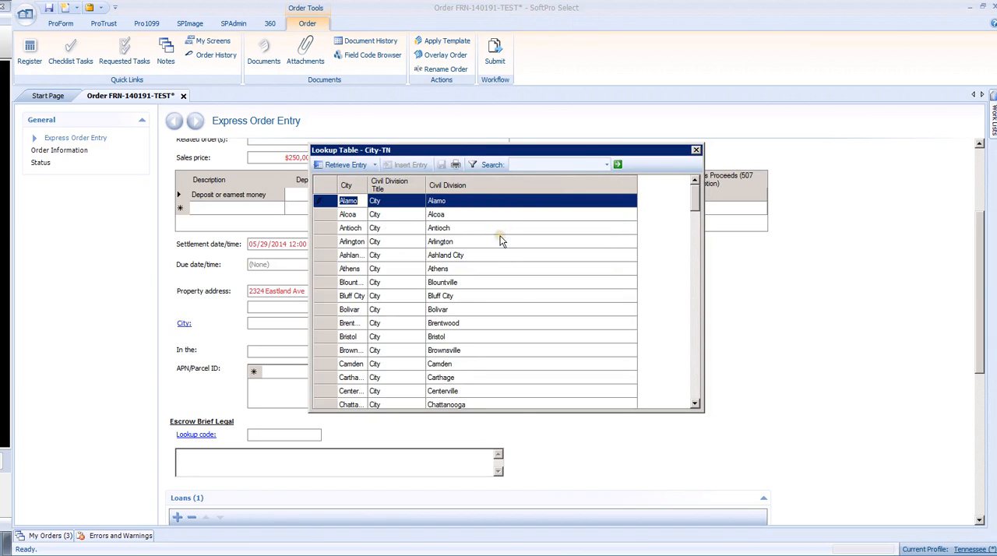
{"action": "left_click", "coordinate": [536, 164]}
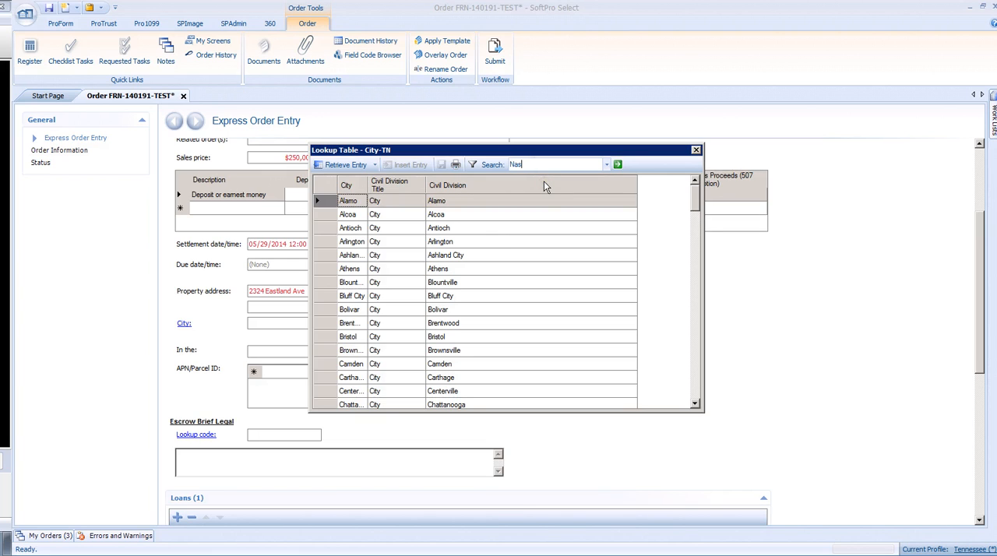
{"action": "key", "text": "Return"}
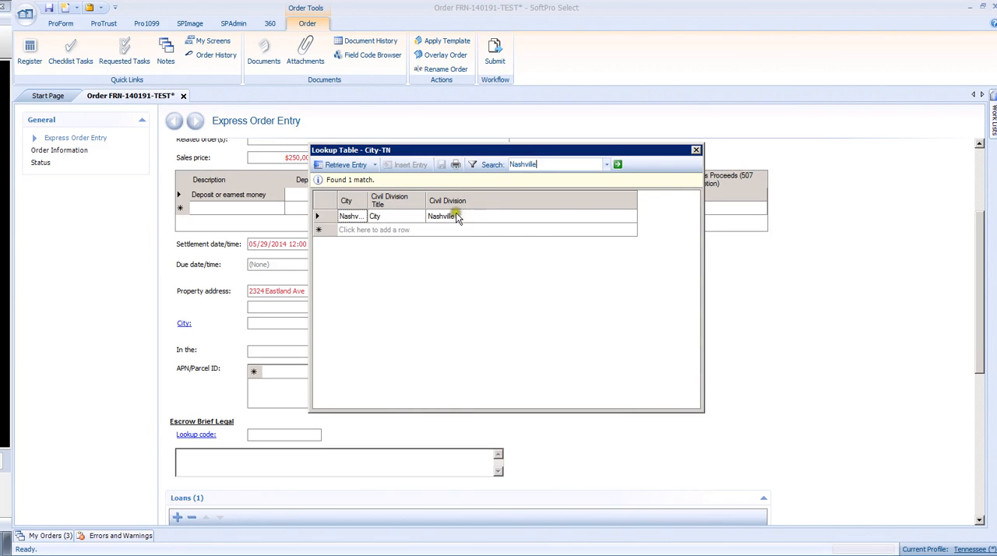
{"action": "double_click", "coordinate": [328, 215]}
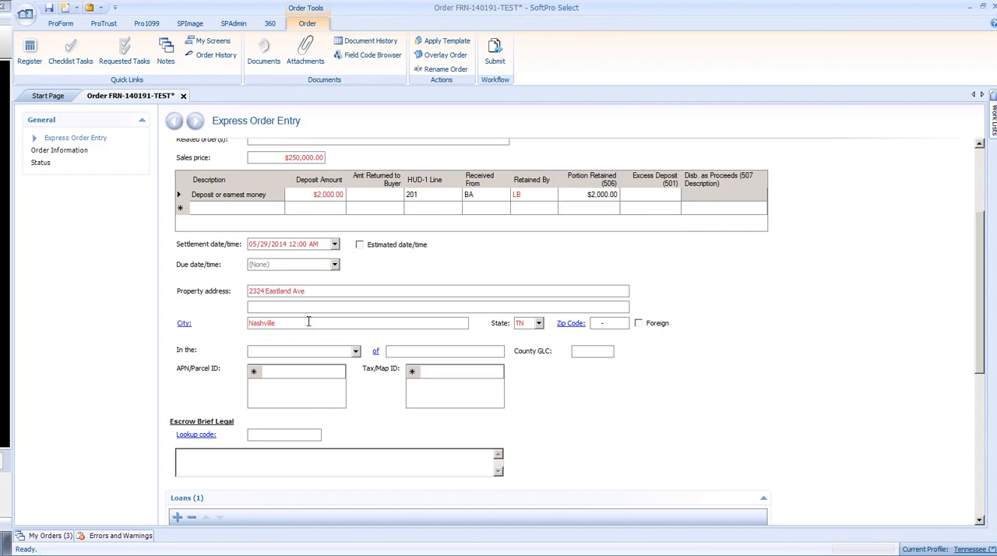
Step: Replace the property's city entry with Nashville
{"action": "left_click_drag", "start_coordinate": [309, 322], "coordinate": [185, 321]}
{"action": "key", "text": "BackSpace"}
{"action": "type", "text": "Nashville"}
Step: Search the zip code lookup table for Nashville and retrieve the 37206 entry for the property
{"action": "left_click", "coordinate": [597, 324]}
{"action": "left_click", "coordinate": [573, 326]}
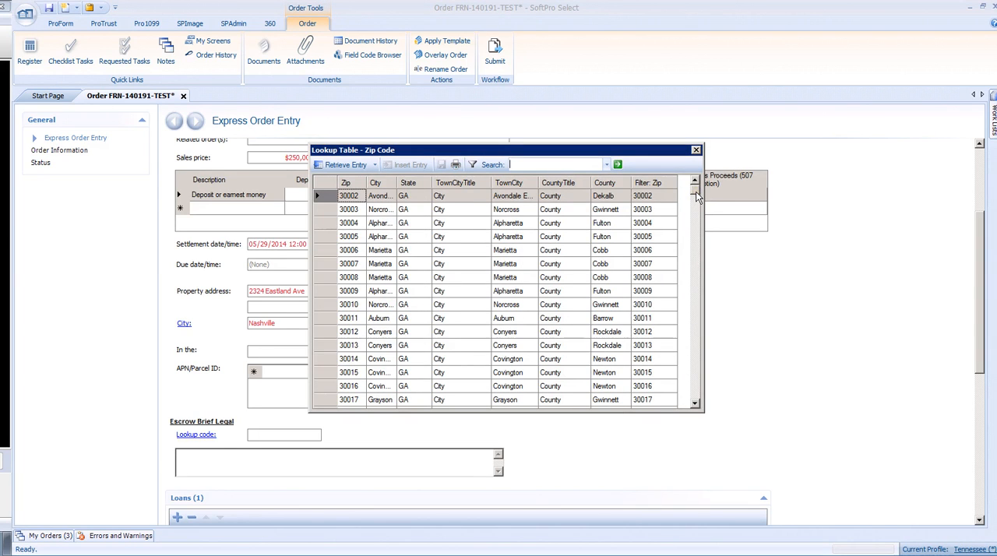
{"action": "left_click", "coordinate": [522, 164]}
{"action": "type", "text": "Nashville"}
{"action": "key", "text": "Return"}
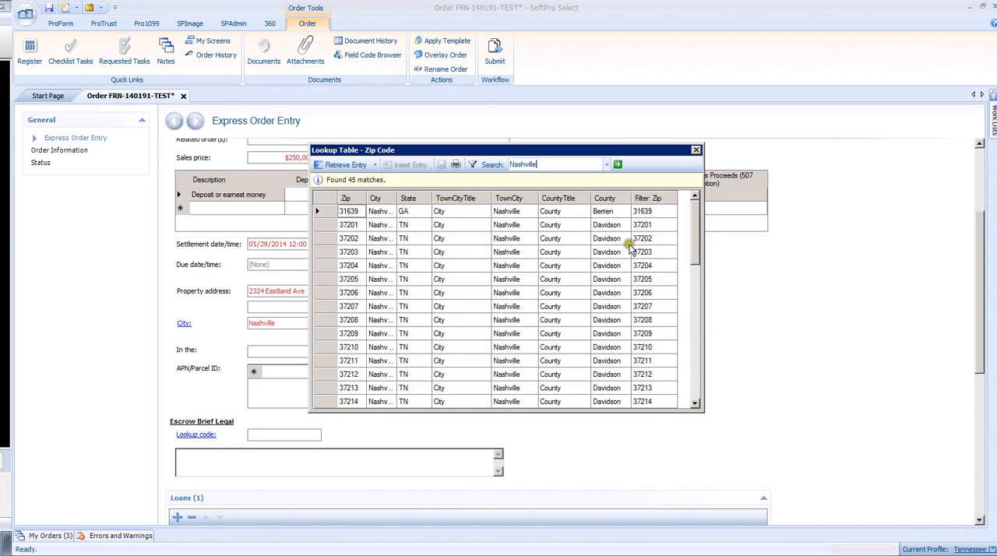
{"action": "mouse_move", "coordinate": [692, 213]}
{"action": "left_mouse_down"}
{"action": "mouse_move", "coordinate": [690, 367]}
{"action": "mouse_move", "coordinate": [694, 227]}
{"action": "left_mouse_up"}
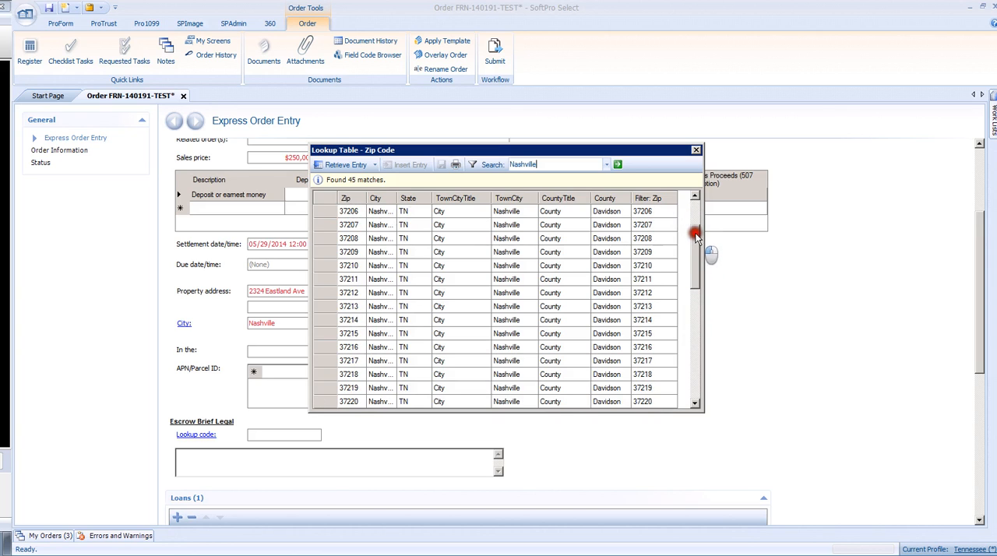
{"action": "double_click", "coordinate": [327, 225]}
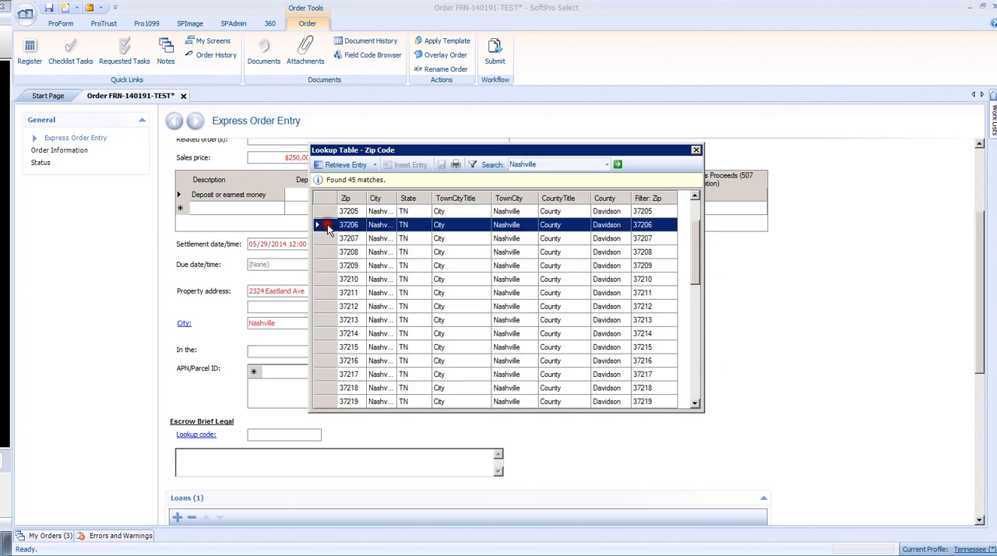
Step: Enter 12345 as the property's APN/Parcel ID and 5697 as its Tax/Map ID
{"action": "scroll", "coordinate": [661, 405], "scroll_direction": "down", "scroll_amount": 2}
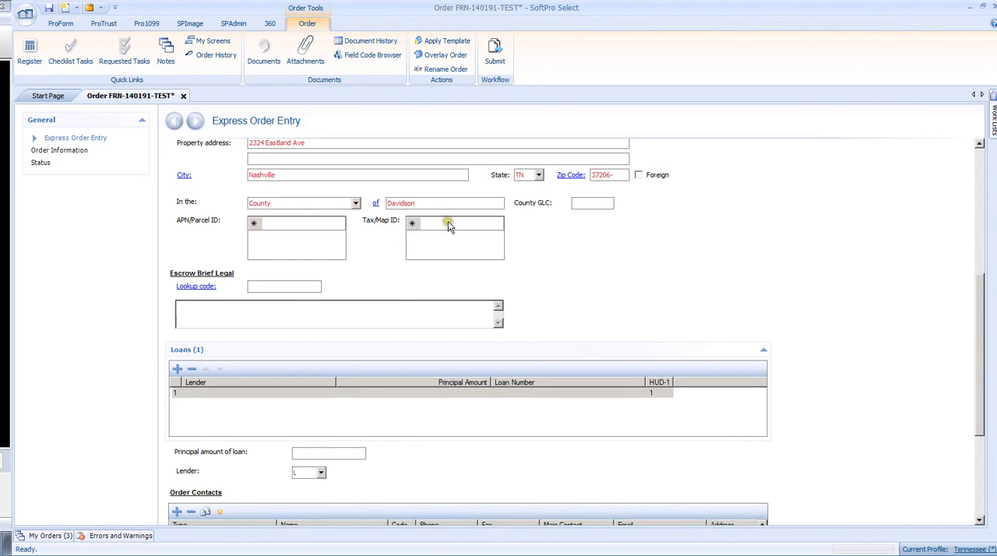
{"action": "left_click", "coordinate": [295, 225]}
{"action": "type", "text": "12345"}
{"action": "key", "text": "Tab"}
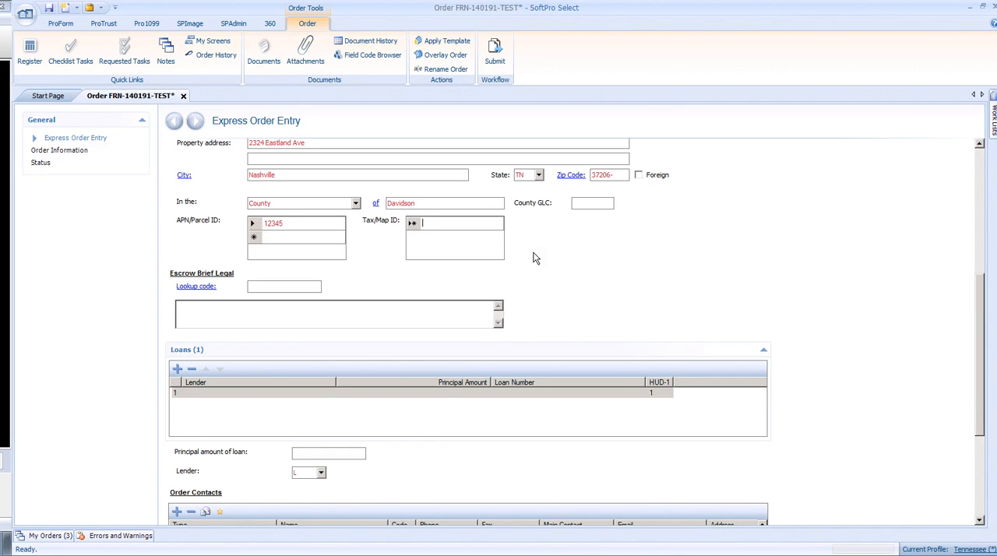
{"action": "type", "text": "5697"}
{"action": "left_click", "coordinate": [304, 229]}
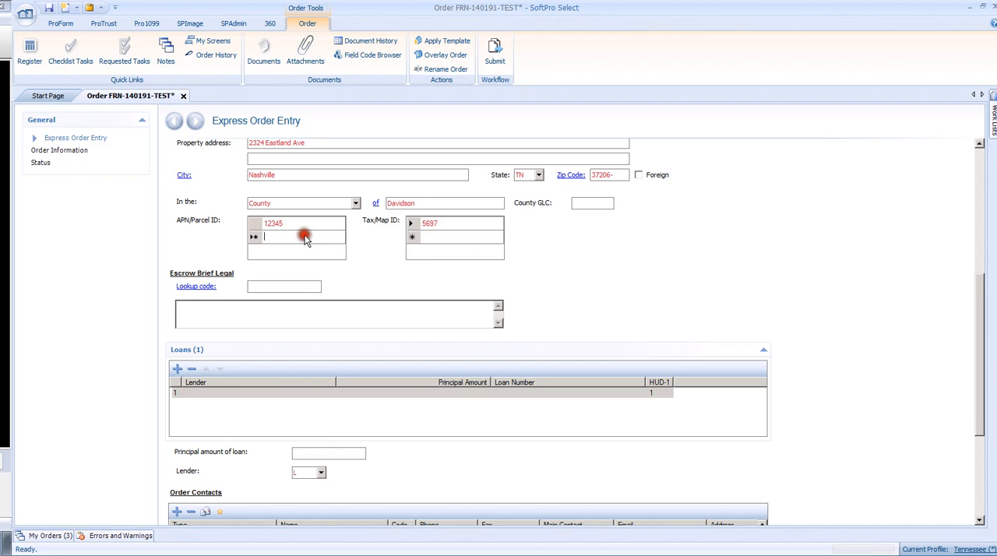
{"action": "left_click", "coordinate": [439, 251]}
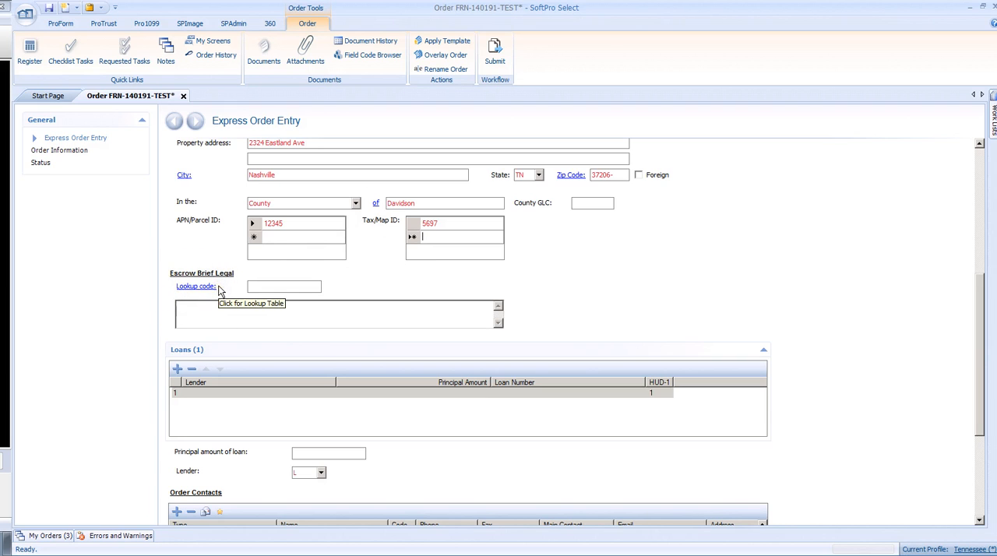
Step: Open the contact details of the loan's lender (L)
{"action": "scroll", "coordinate": [218, 288], "scroll_direction": "down", "scroll_amount": 2}
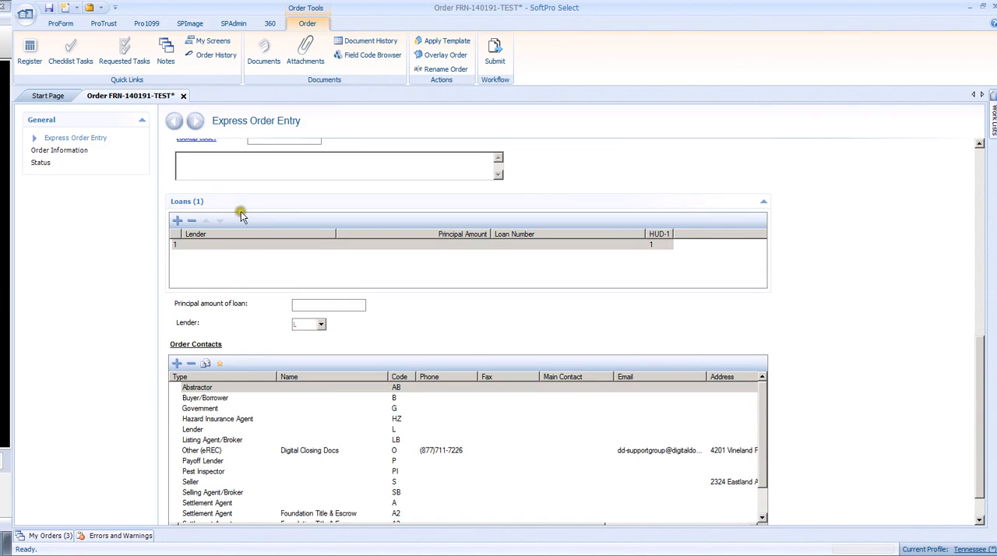
{"action": "scroll", "coordinate": [240, 211], "scroll_direction": "down", "scroll_amount": 1}
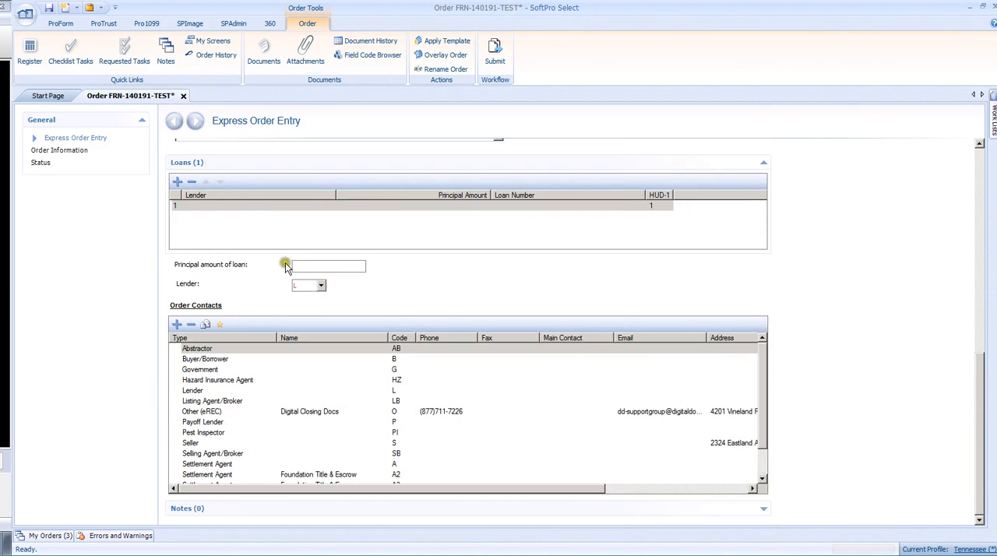
{"action": "left_click", "coordinate": [343, 267]}
{"action": "left_click", "coordinate": [305, 287]}
{"action": "left_click", "coordinate": [305, 286]}
{"action": "key", "text": "Tab"}
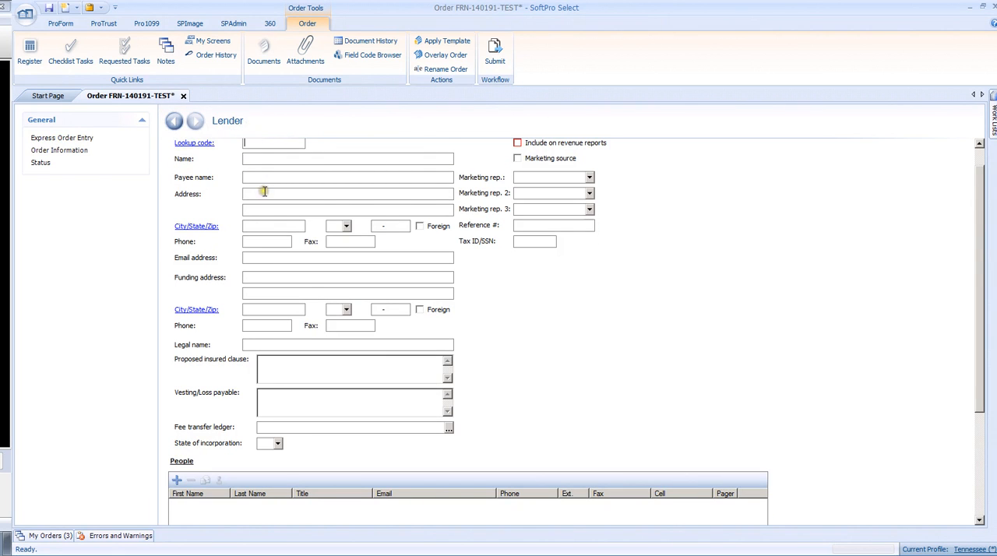
{"action": "scroll", "coordinate": [264, 192], "scroll_direction": "up", "scroll_amount": 1}
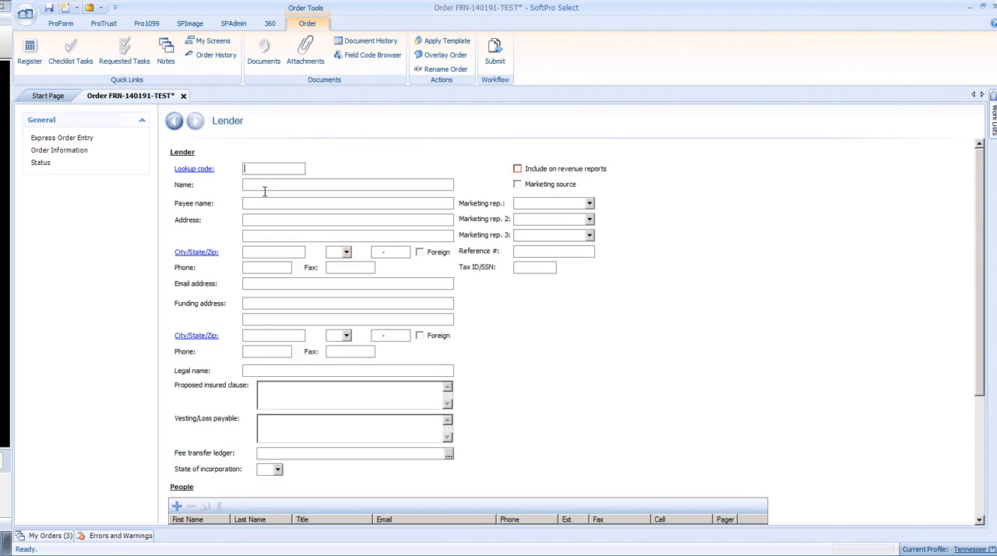
Step: Add a row to the lender lookup table with lookup code FIRNATIO and name First National
{"action": "left_click", "coordinate": [190, 172]}
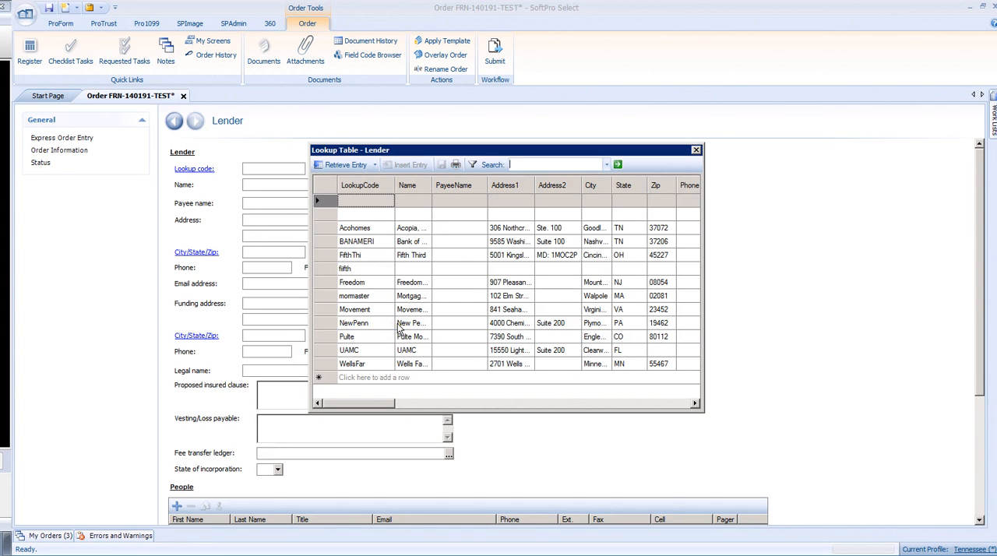
{"action": "left_click", "coordinate": [349, 378]}
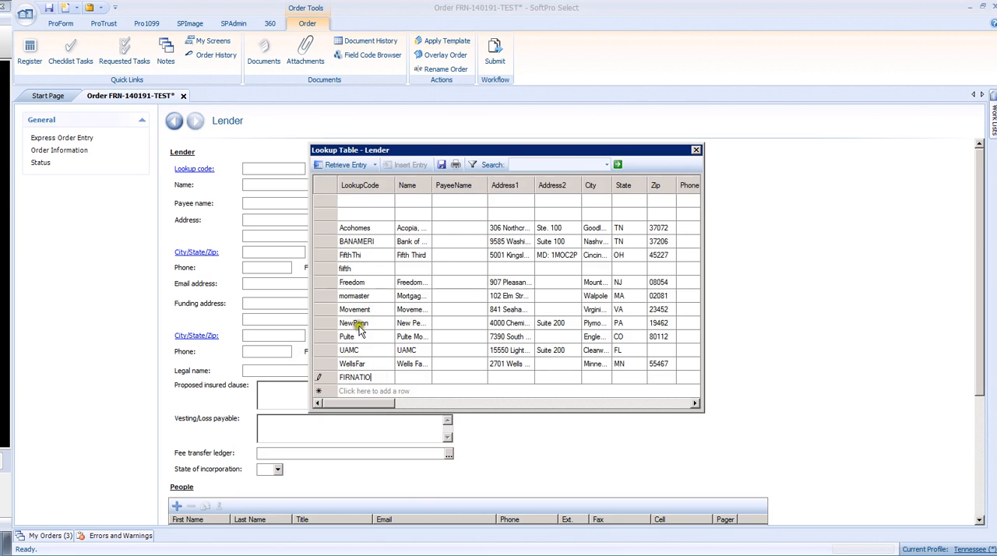
{"action": "left_click", "coordinate": [411, 376]}
{"action": "type", "text": "First Nat"}
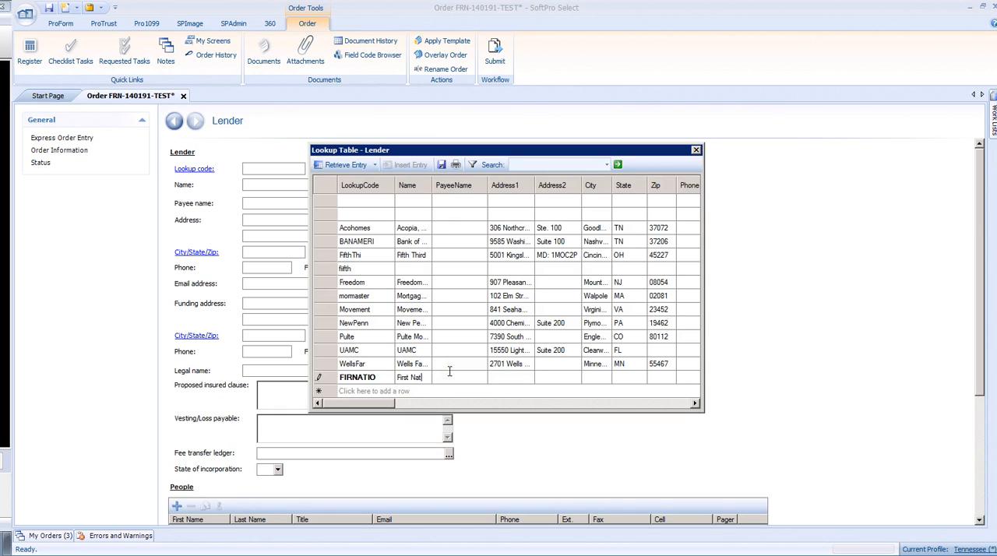
{"action": "type", "text": "ional"}
{"action": "left_click", "coordinate": [514, 374]}
Step: Fill in the new lender row's street address, suite, city, state and zip code
{"action": "left_click", "coordinate": [557, 378]}
{"action": "type", "text": "Suite 200"}
{"action": "left_click", "coordinate": [601, 377]}
{"action": "type", "text": "NashvilleTN"}
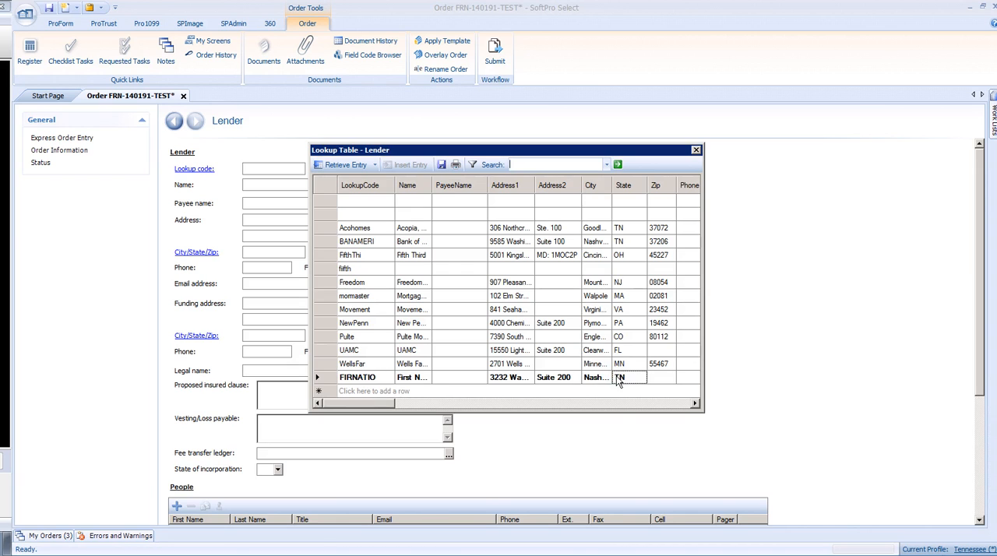
{"action": "left_click", "coordinate": [657, 377]}
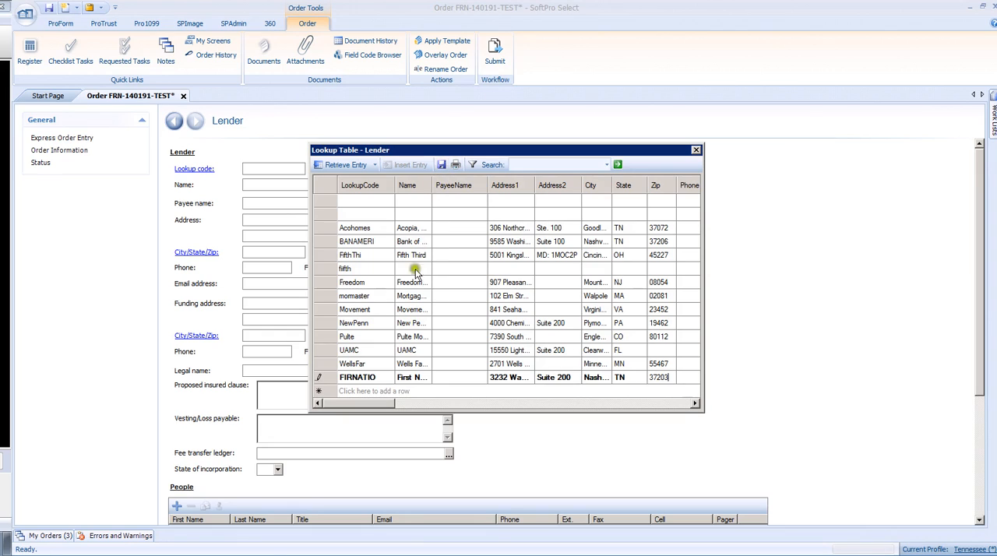
Step: Clear the new lender row's name and close the lookup table without saving its changes
{"action": "left_click", "coordinate": [376, 381]}
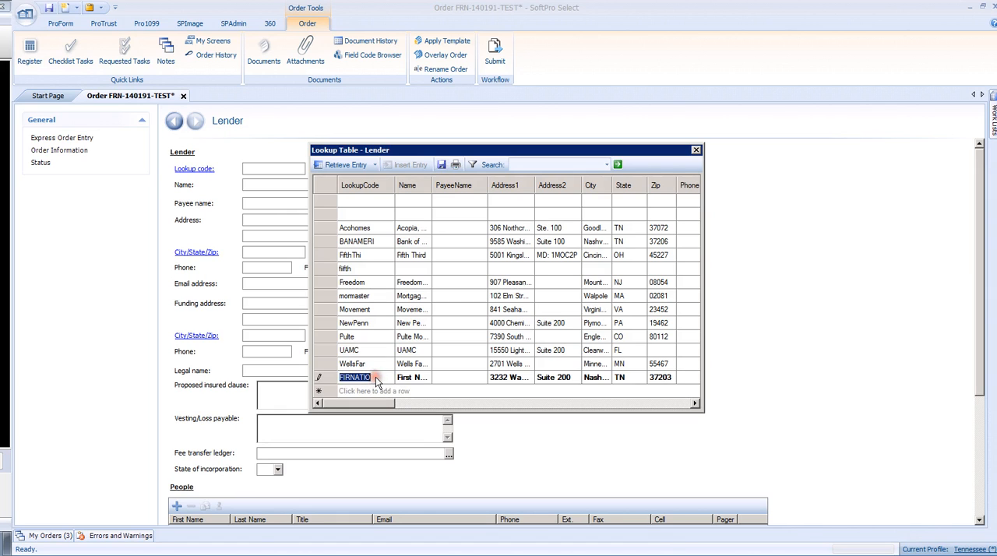
{"action": "left_click", "coordinate": [410, 378]}
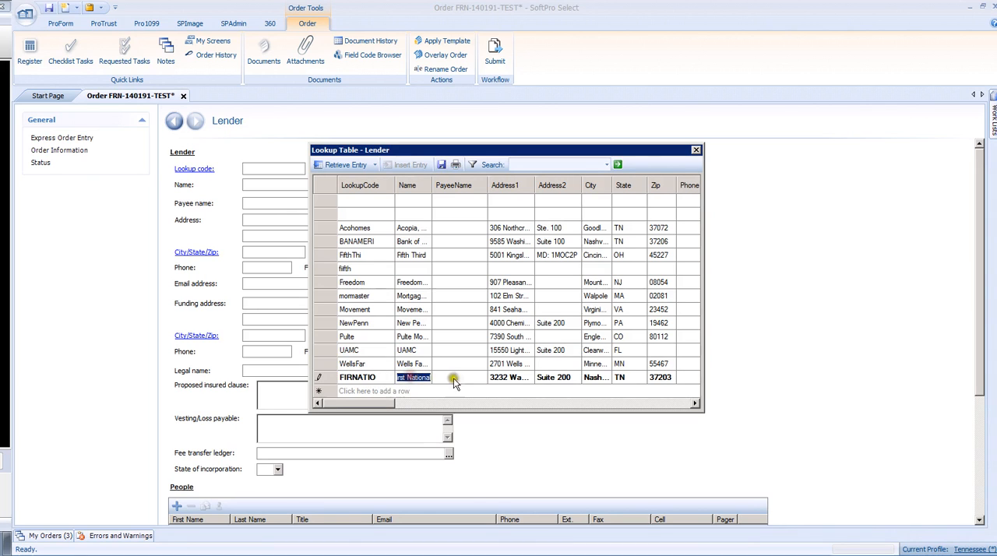
{"action": "key", "text": "Delete"}
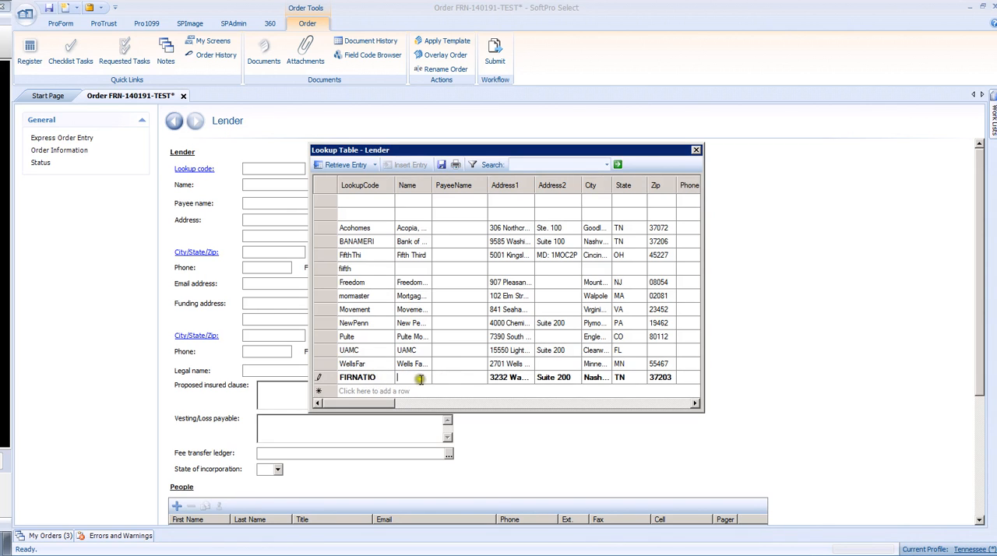
{"action": "left_click", "coordinate": [457, 378]}
{"action": "left_click", "coordinate": [697, 150]}
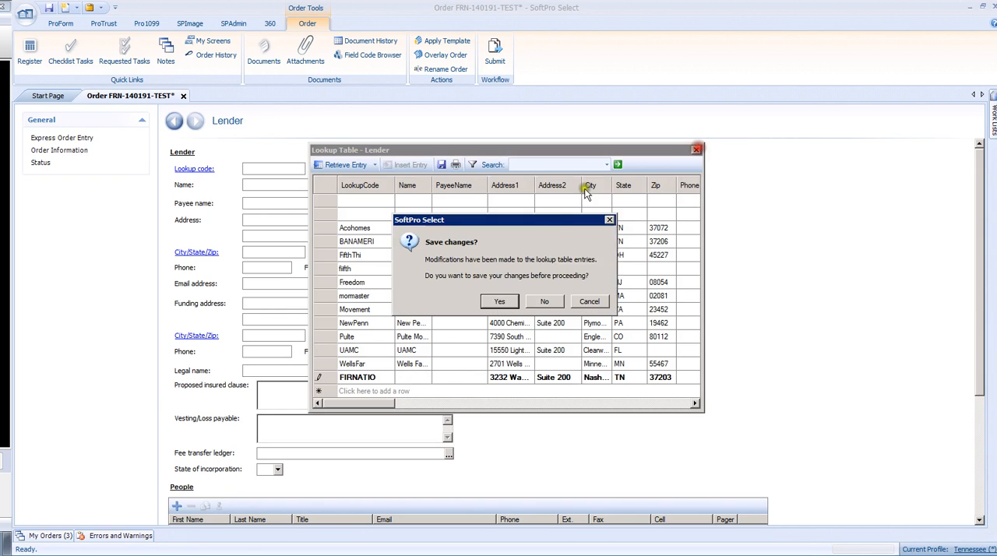
{"action": "left_click", "coordinate": [545, 298]}
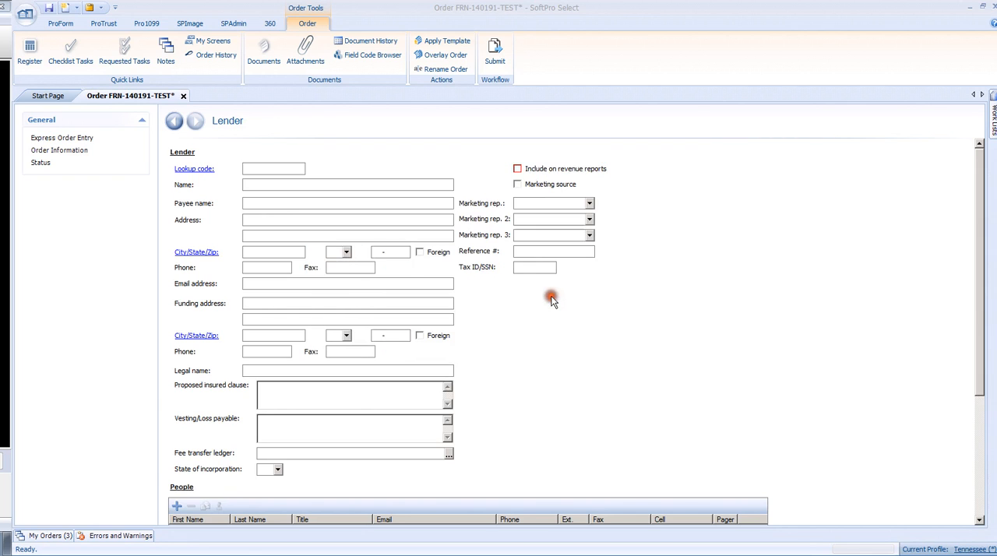
Step: Retrieve the Bank of America entry (BANAMERI) from the lender lookup table
{"action": "left_click", "coordinate": [195, 169]}
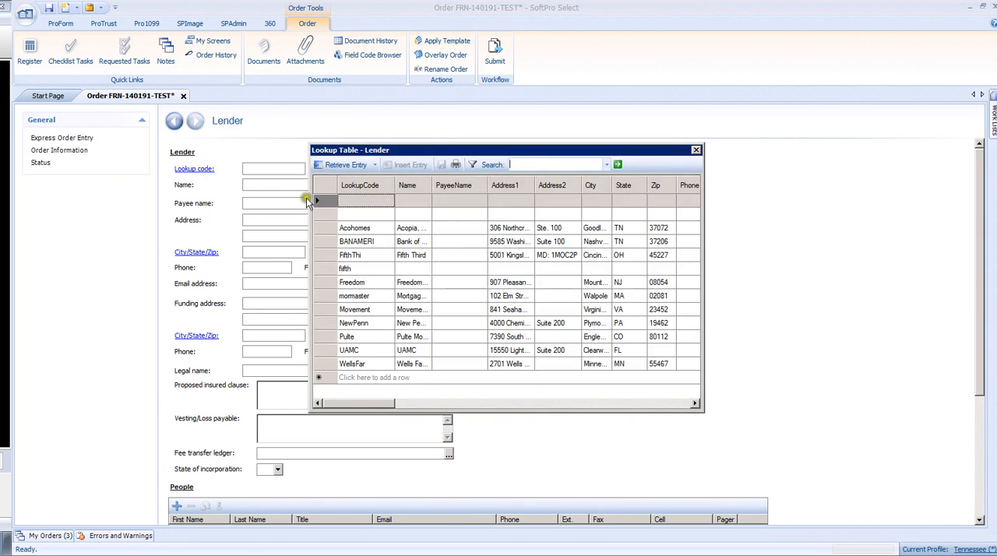
{"action": "double_click", "coordinate": [322, 242]}
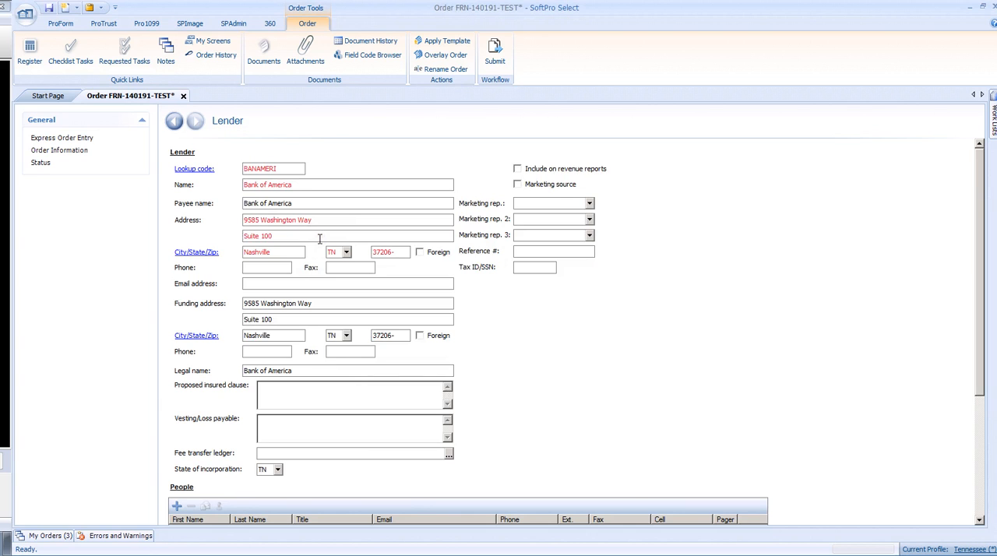
Step: Start adding a new person to the Bank of America lender's people list
{"action": "scroll", "coordinate": [319, 239], "scroll_direction": "down", "scroll_amount": 3}
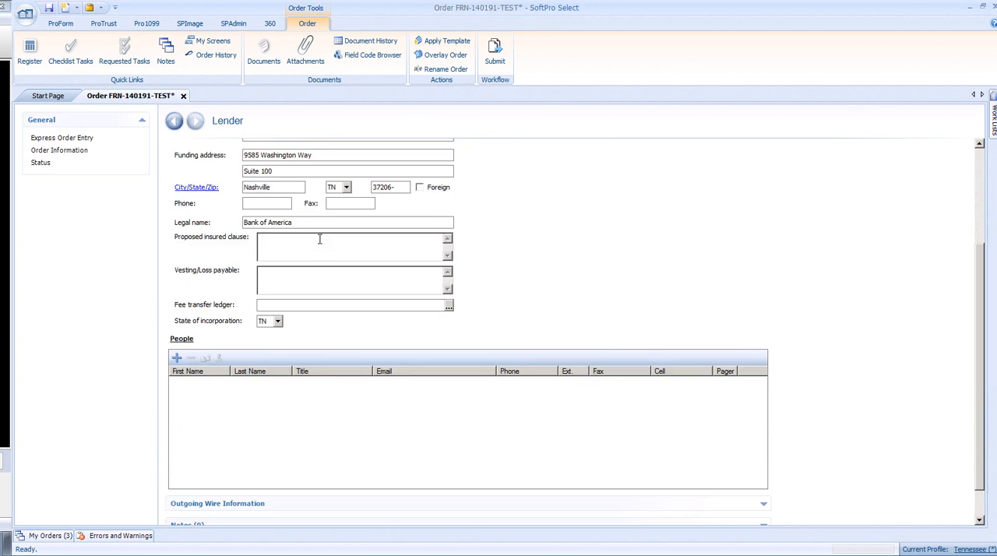
{"action": "left_click", "coordinate": [177, 360]}
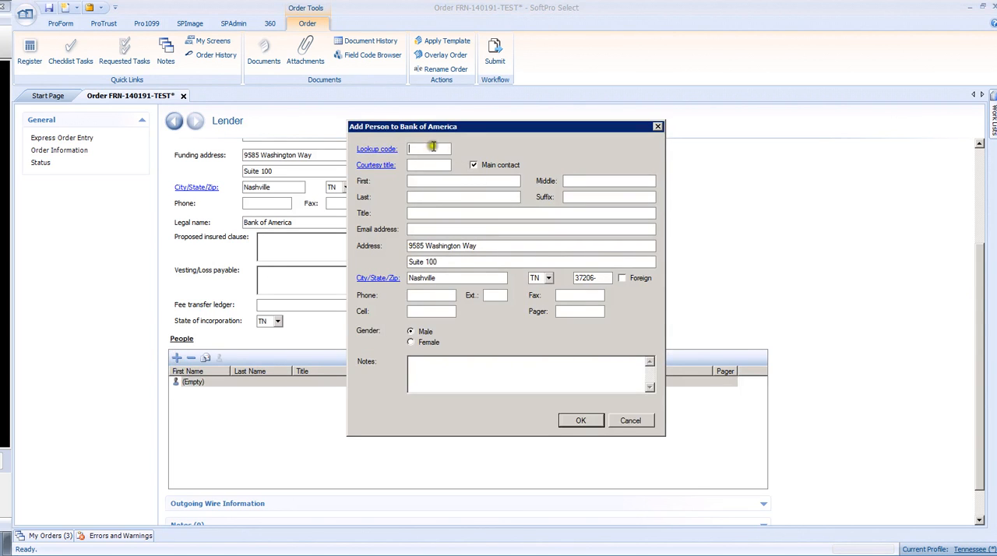
{"action": "left_click", "coordinate": [378, 149]}
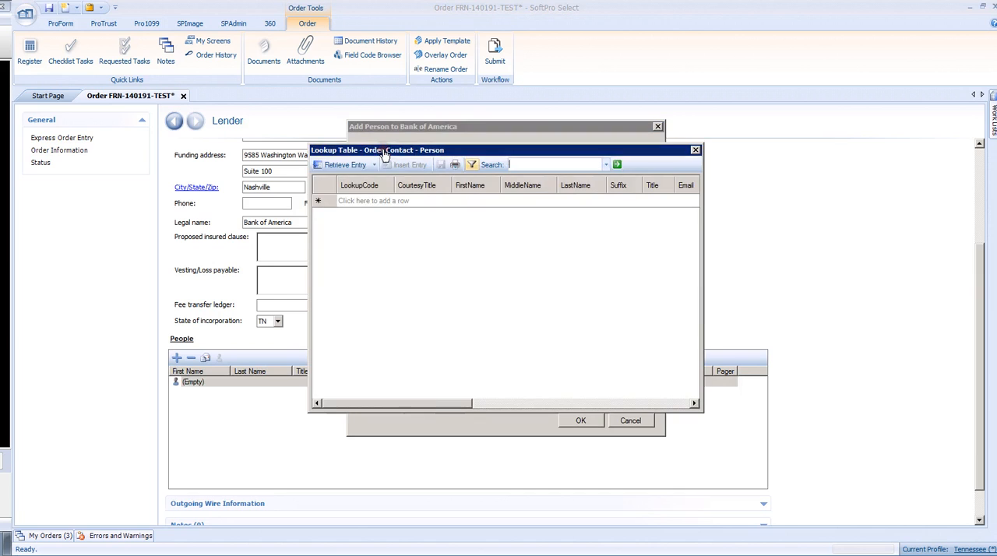
{"action": "left_click", "coordinate": [348, 201]}
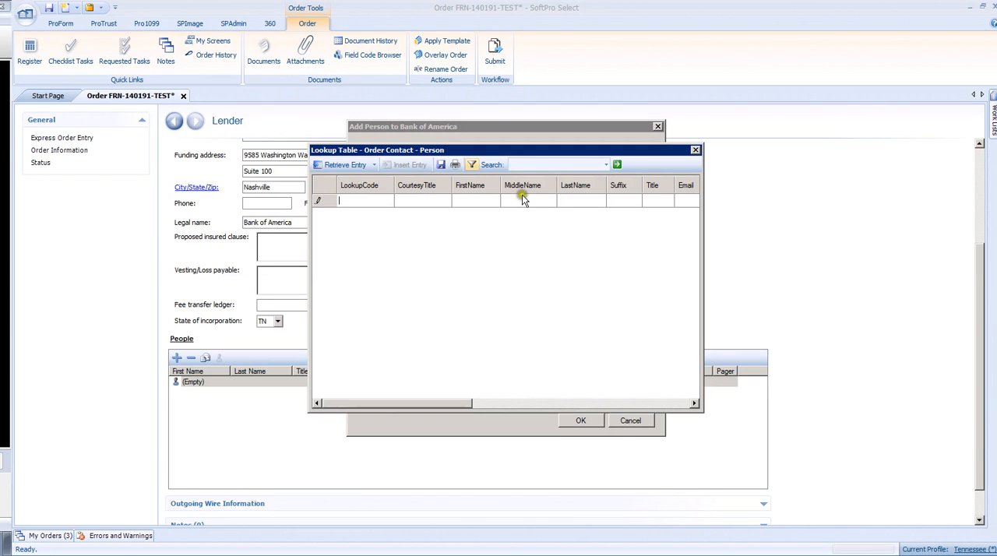
{"action": "left_click_drag", "start_coordinate": [458, 404], "coordinate": [400, 402]}
{"action": "left_click", "coordinate": [696, 151]}
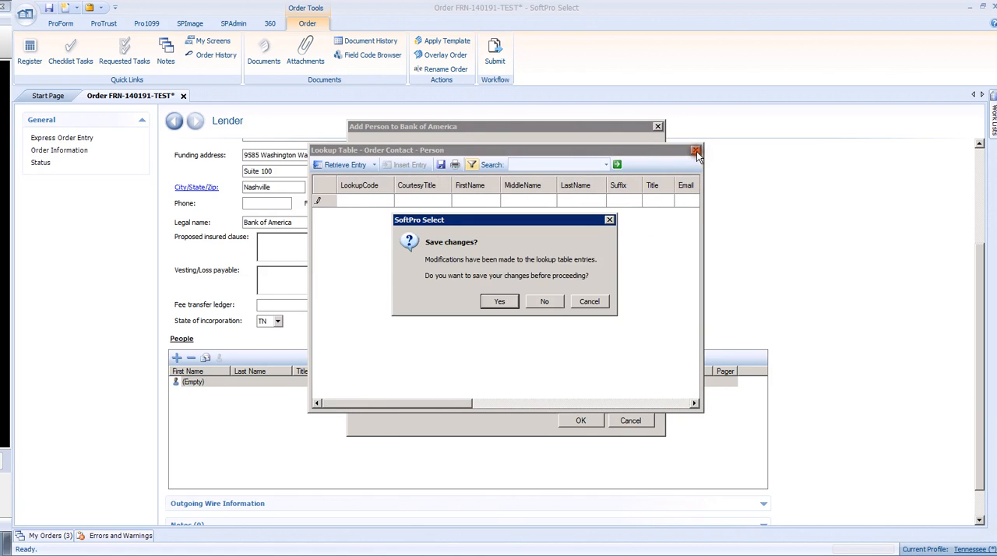
{"action": "left_click", "coordinate": [541, 298]}
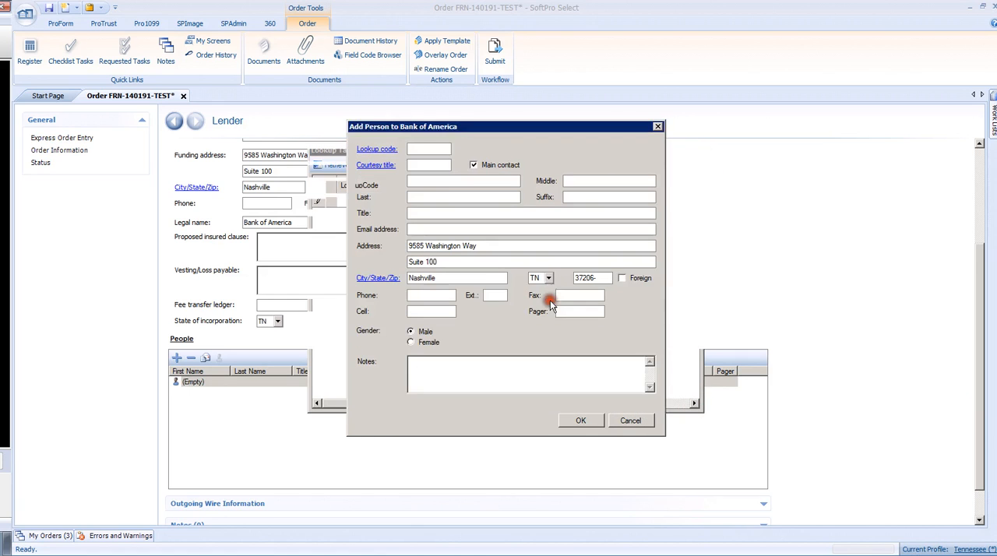
Step: Enter the lender contact person's first and last name
{"action": "left_click", "coordinate": [422, 181]}
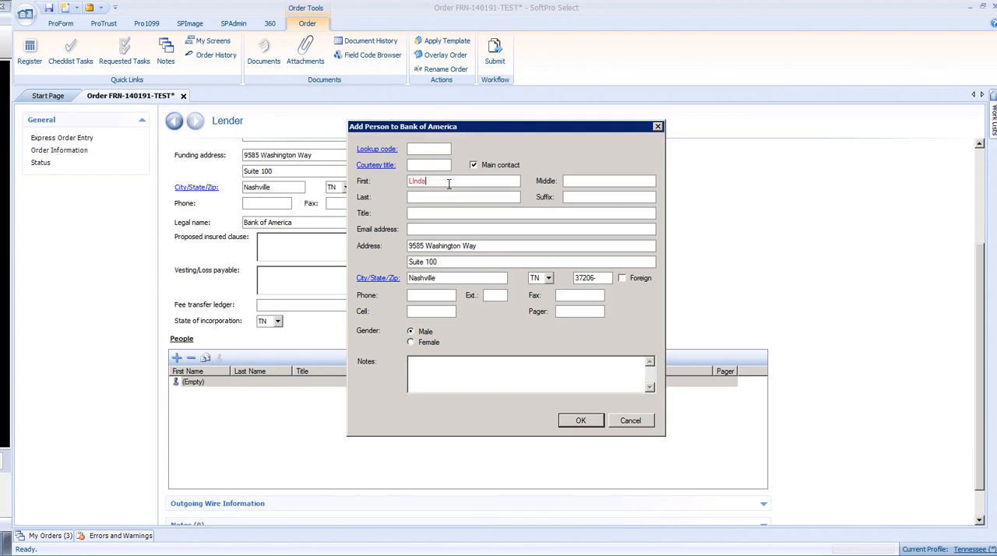
{"action": "key", "text": "Tab"}
Step: Set the contact person's title to Loan Officer, fill in the email address and set the gender to Female
{"action": "left_click", "coordinate": [418, 215]}
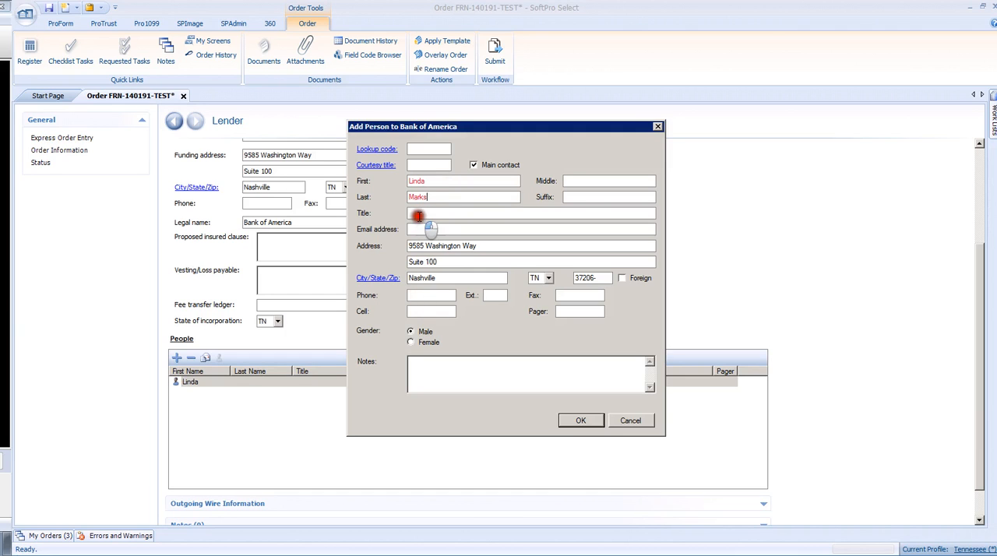
{"action": "type", "text": "Loan Off"}
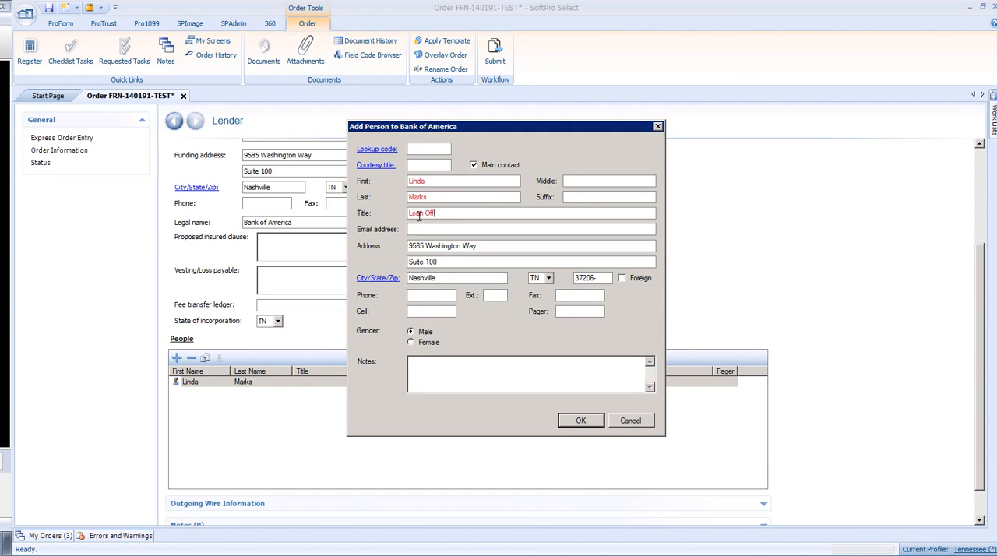
{"action": "type", "text": "icer"}
{"action": "left_click", "coordinate": [413, 229]}
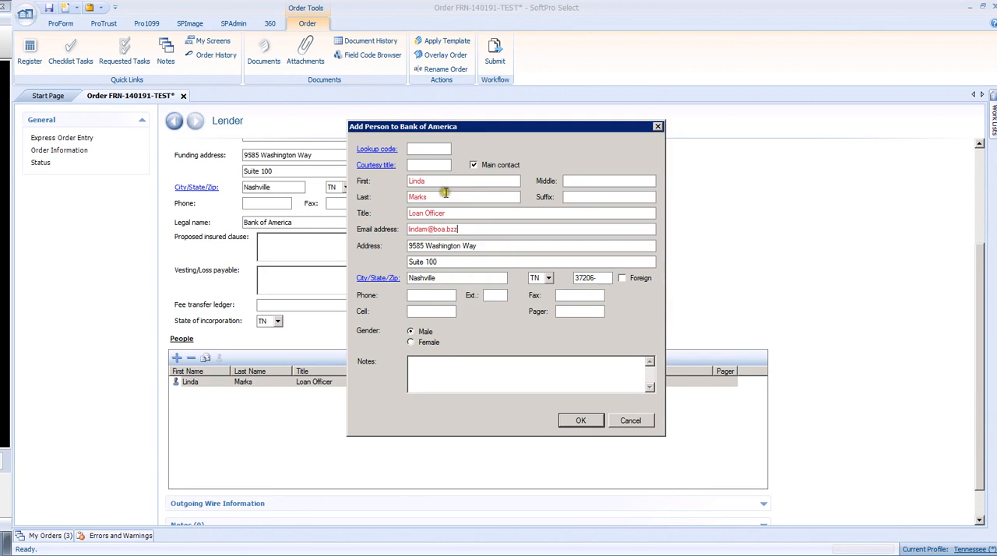
{"action": "left_click", "coordinate": [411, 342]}
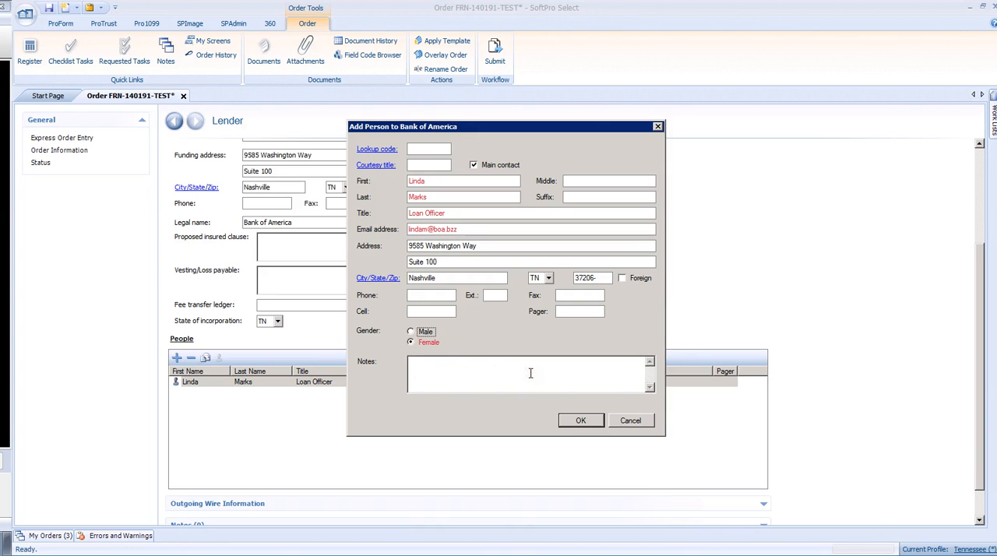
Step: Confirm the new lender contact and add the note "Lender sent title order." to the Bank of America lender record
{"action": "left_click", "coordinate": [580, 422]}
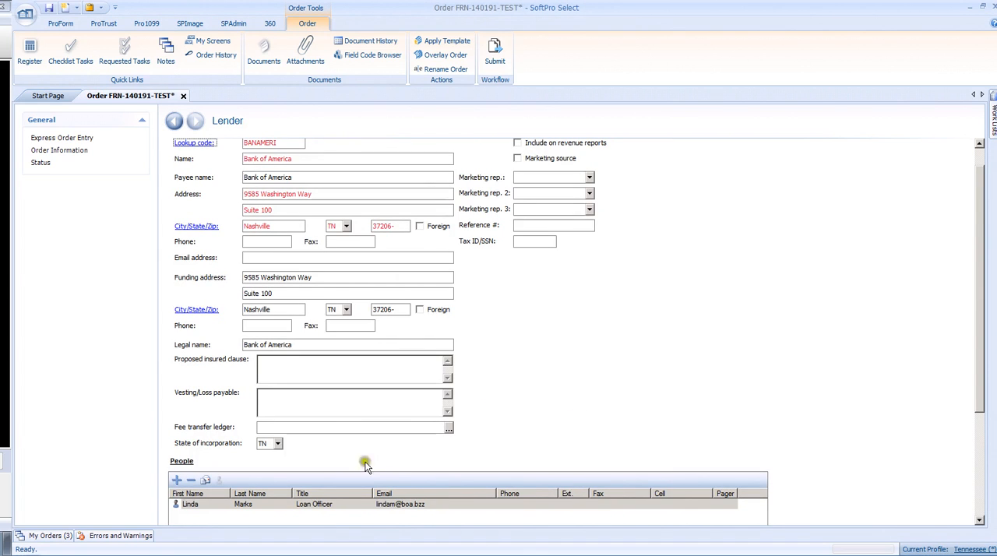
{"action": "scroll", "coordinate": [439, 423], "scroll_direction": "down", "scroll_amount": 3}
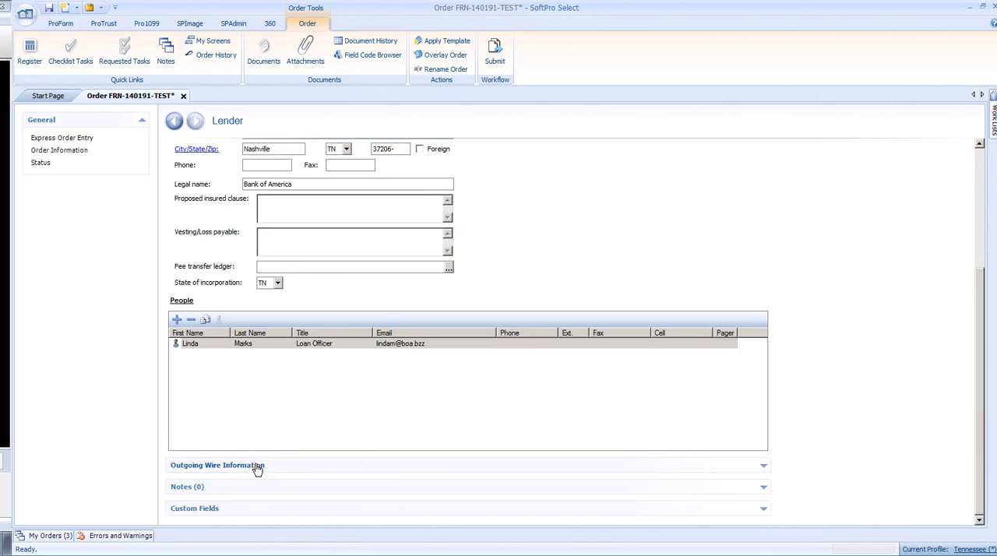
{"action": "left_click", "coordinate": [190, 488]}
{"action": "scroll", "coordinate": [206, 459], "scroll_direction": "down", "scroll_amount": 5}
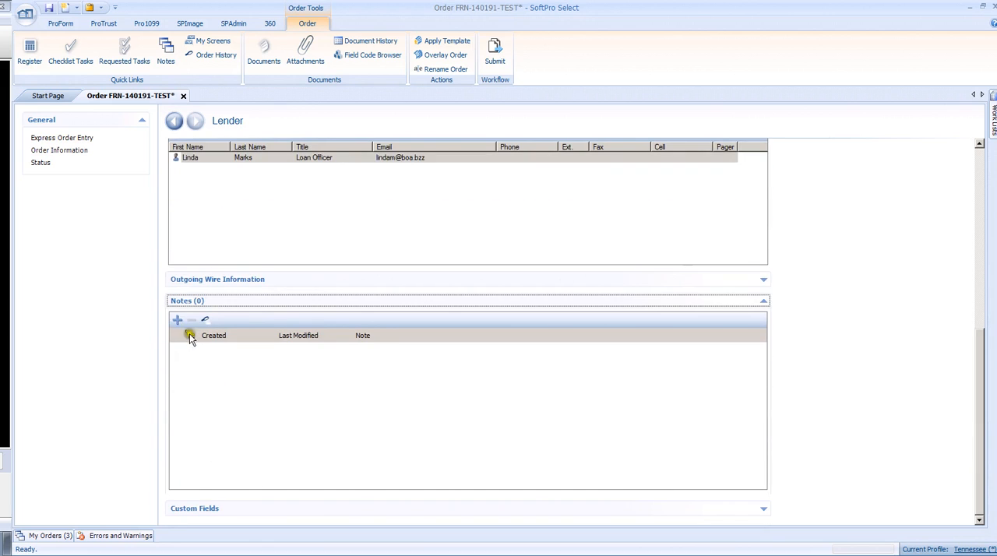
{"action": "left_click", "coordinate": [178, 320]}
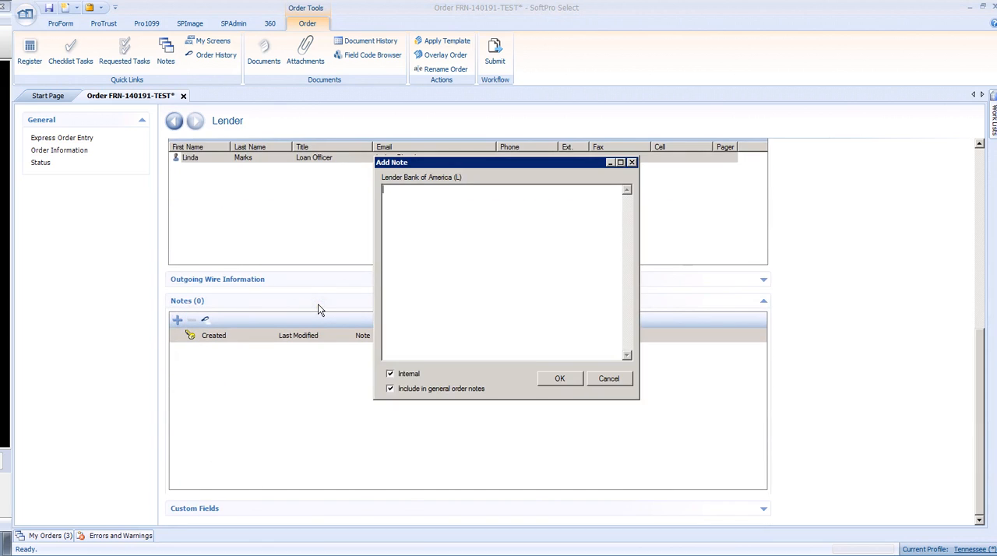
{"action": "type", "text": "Lender sent title order."}
{"action": "left_click", "coordinate": [390, 388]}
{"action": "left_click", "coordinate": [560, 379]}
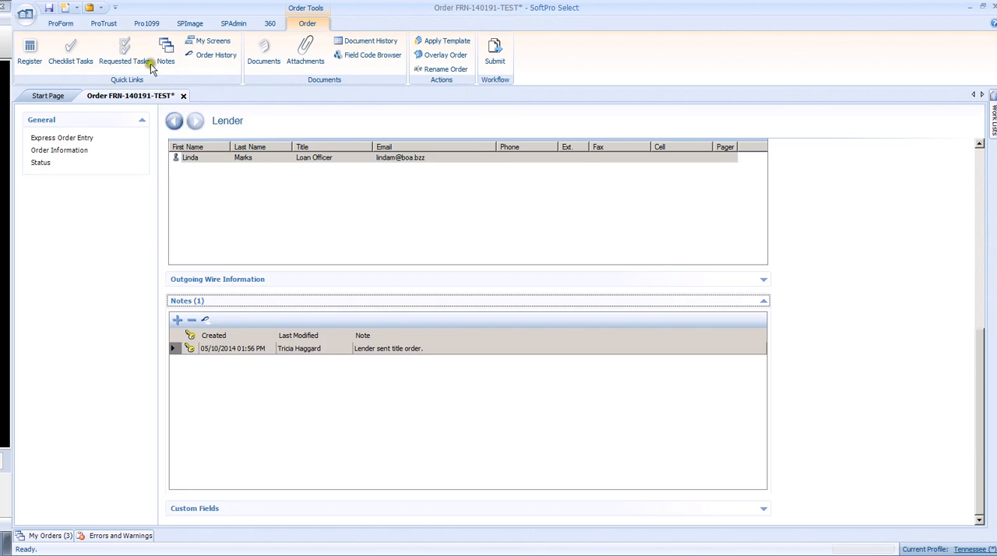
Step: Save the order, examine the Errors and Warnings list and set its pane to auto-hide
{"action": "left_click", "coordinate": [49, 9]}
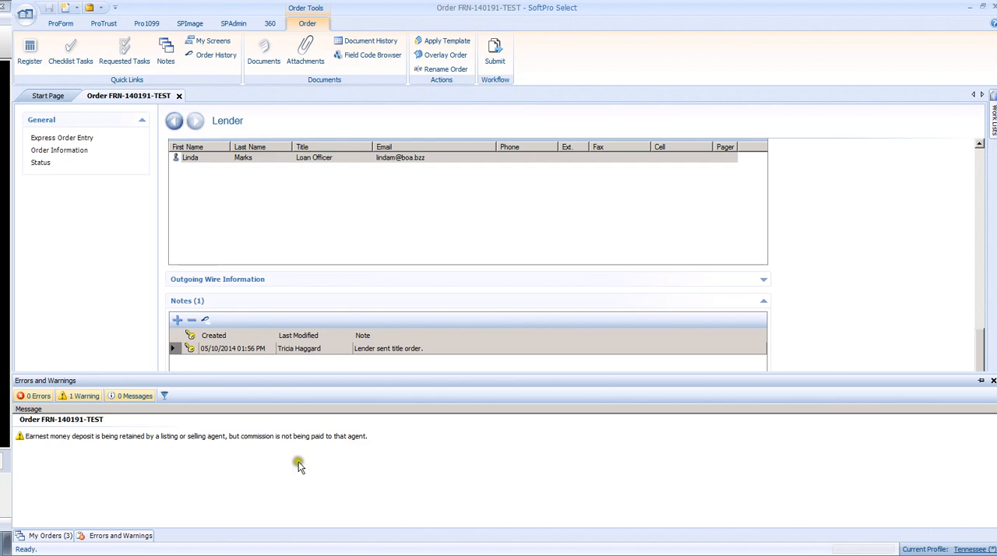
{"action": "left_click", "coordinate": [39, 439]}
{"action": "left_click", "coordinate": [69, 450]}
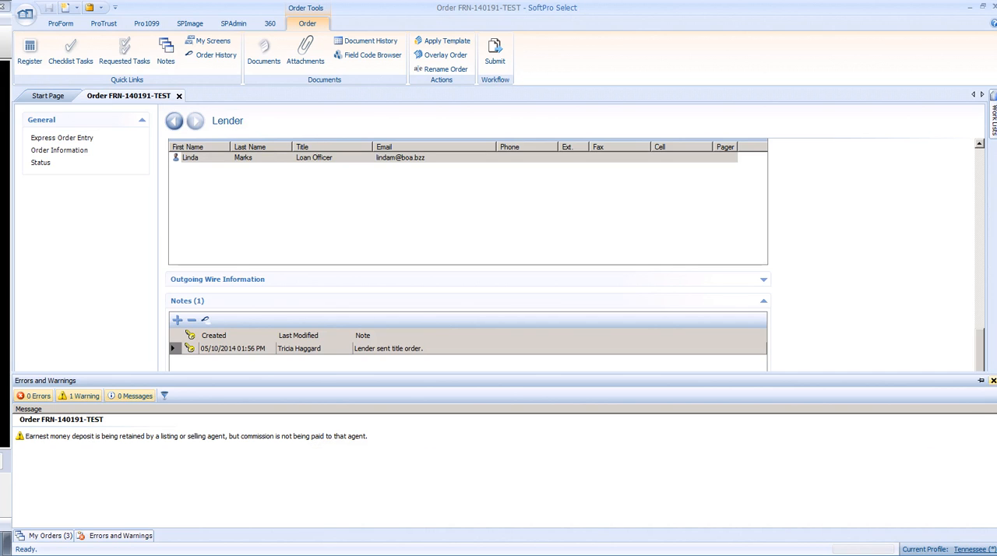
{"action": "left_click", "coordinate": [982, 381]}
{"action": "mouse_move", "coordinate": [986, 382]}
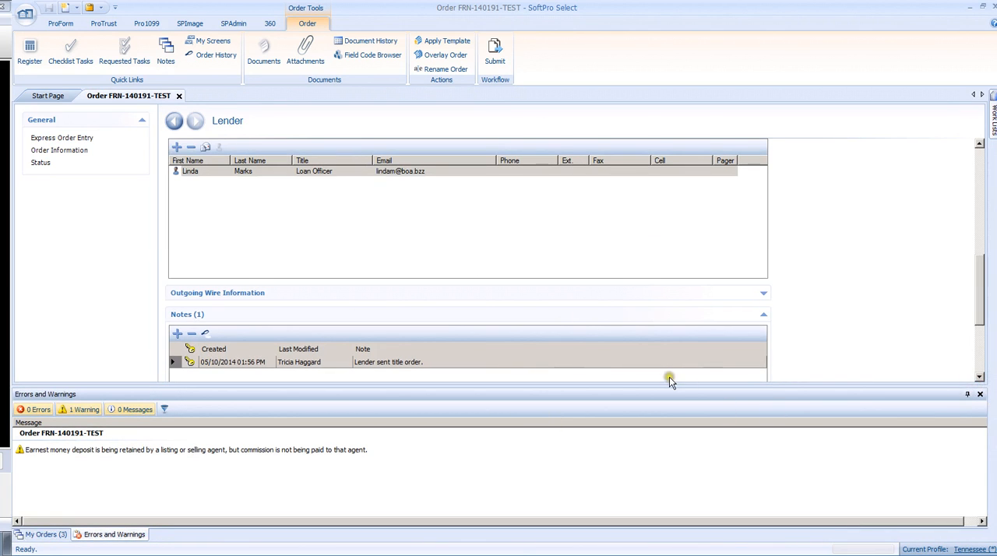
{"action": "left_click", "coordinate": [966, 396]}
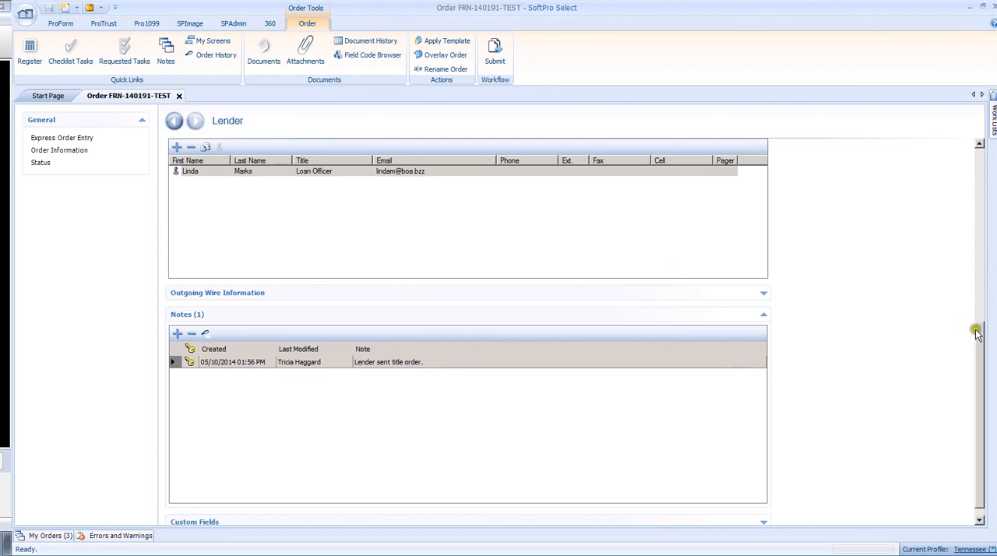
Step: Return to Express Order Entry, open the Abstractor order contact and retrieve the second entry from the abstractor lookup table
{"action": "left_click_drag", "start_coordinate": [977, 330], "coordinate": [980, 151]}
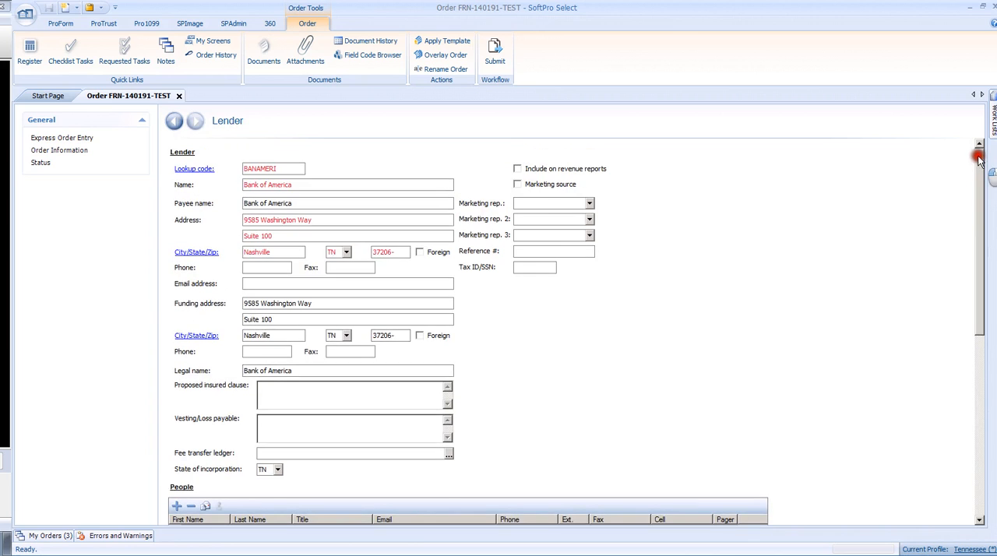
{"action": "left_click", "coordinate": [174, 123]}
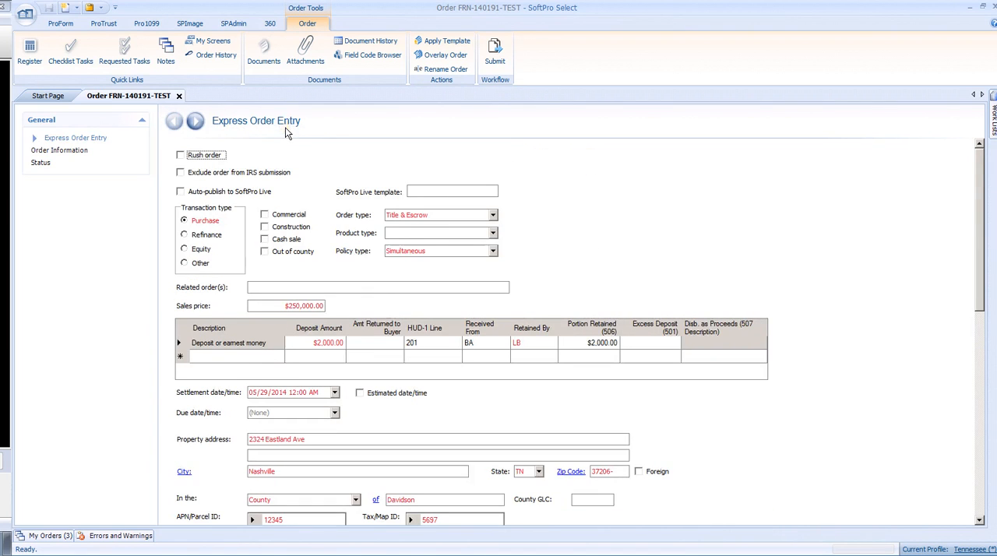
{"action": "left_click_drag", "start_coordinate": [980, 171], "coordinate": [975, 373]}
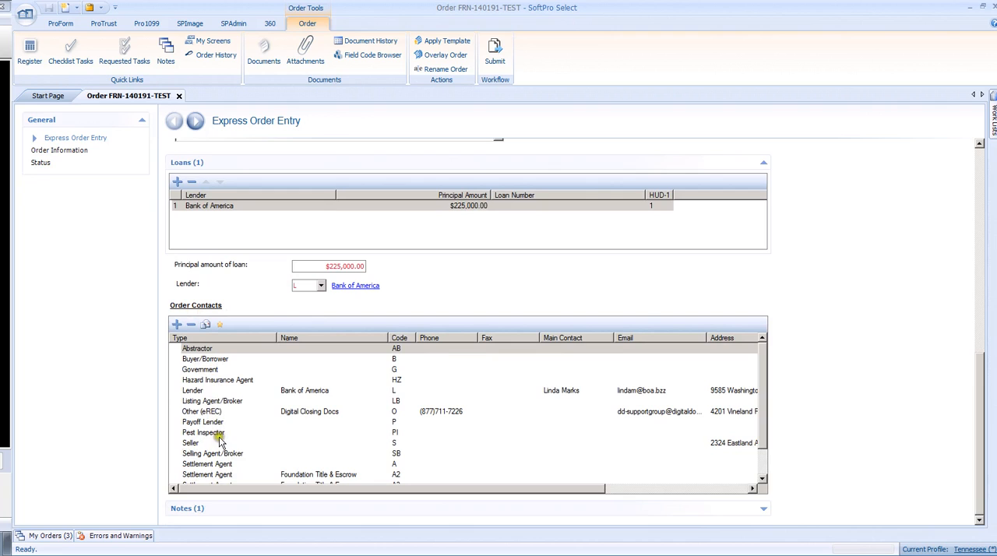
{"action": "double_click", "coordinate": [200, 351]}
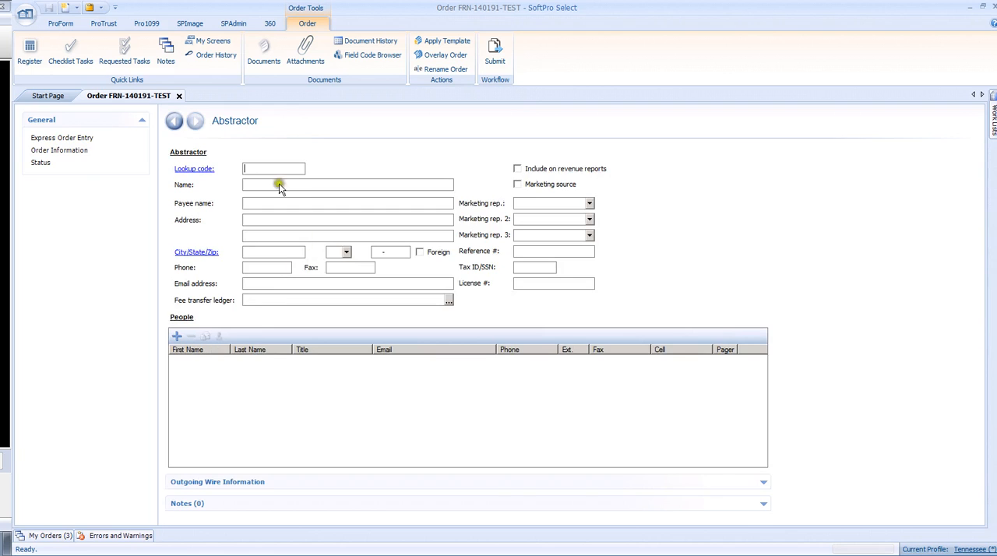
{"action": "left_click", "coordinate": [199, 170]}
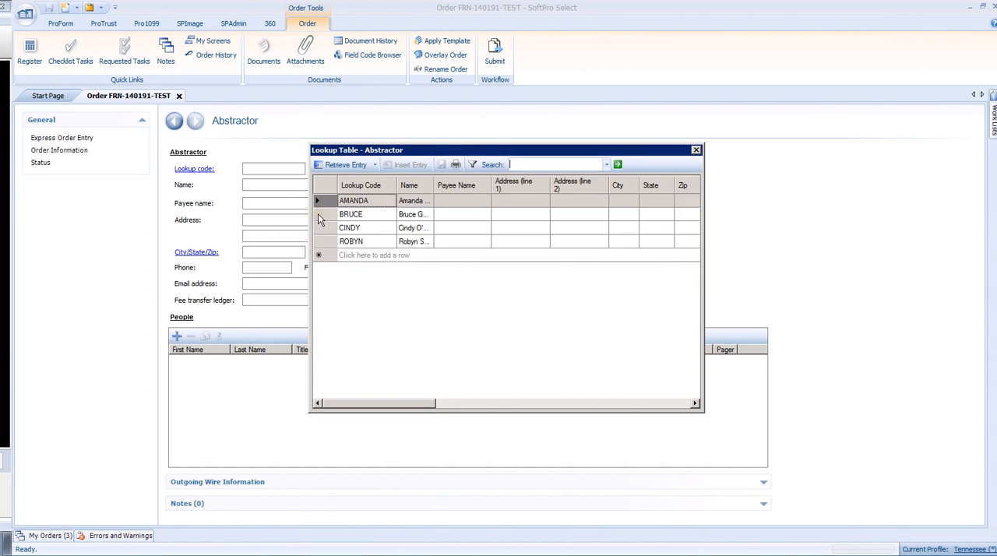
{"action": "left_click", "coordinate": [318, 217]}
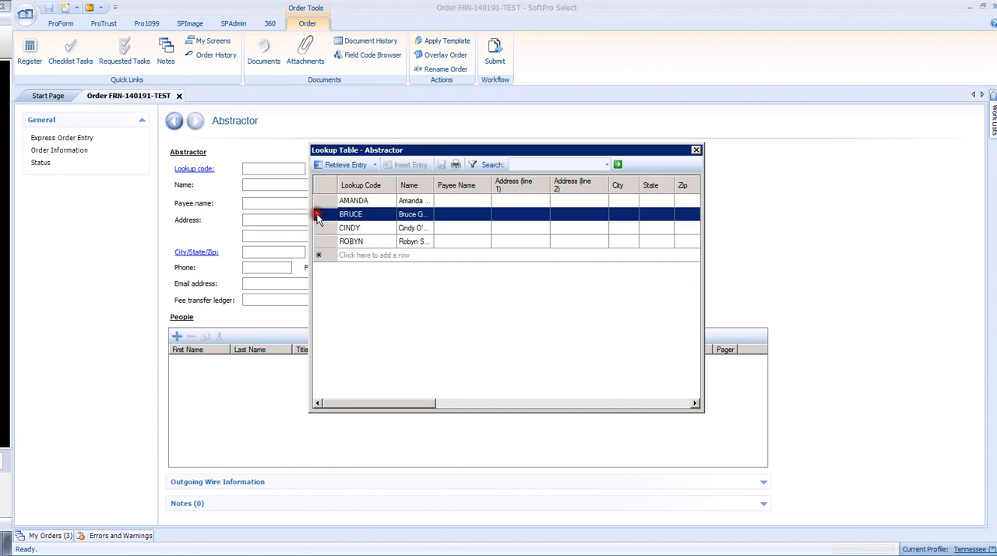
{"action": "double_click", "coordinate": [318, 216]}
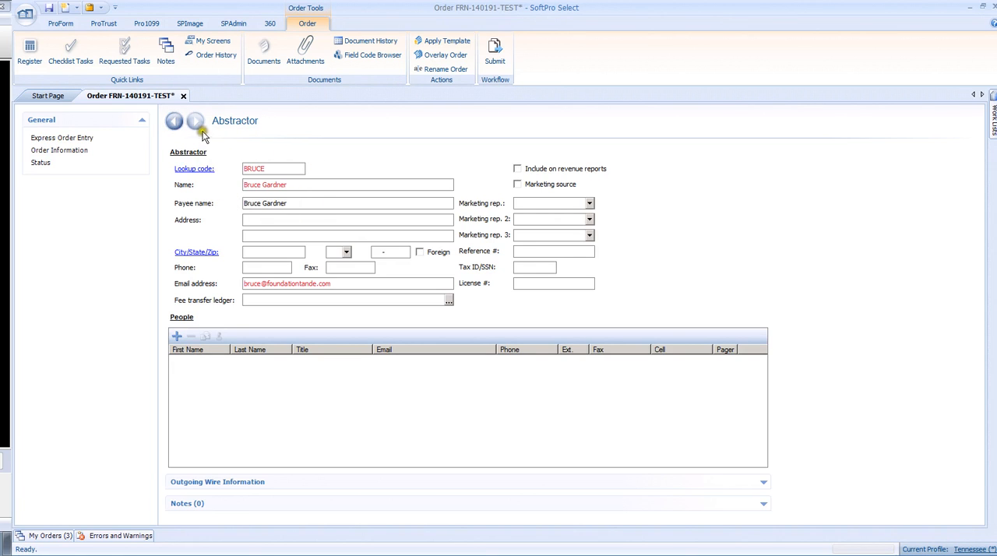
Step: Go back to Express Order Entry, save the order and close the Errors and Warnings pane
{"action": "left_click", "coordinate": [175, 123]}
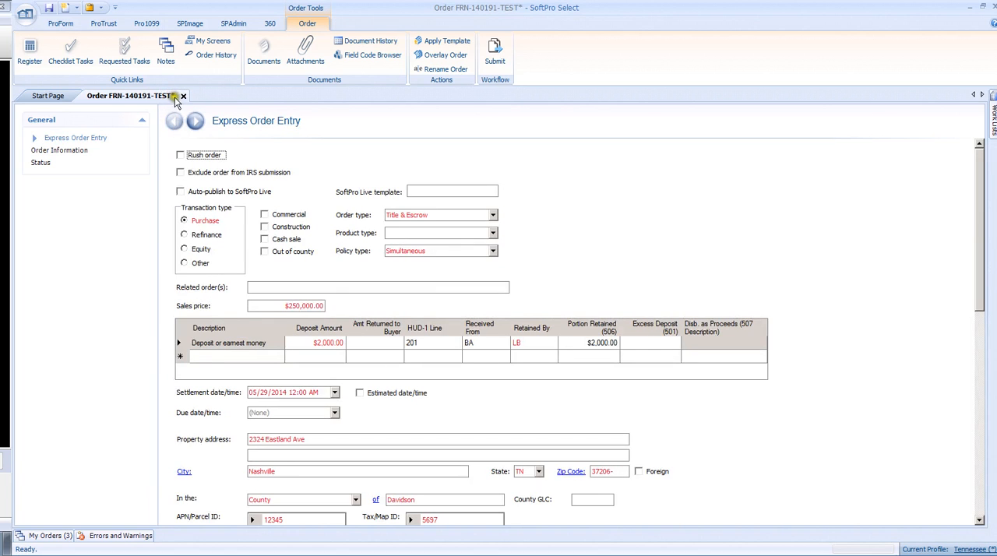
{"action": "mouse_move", "coordinate": [172, 98]}
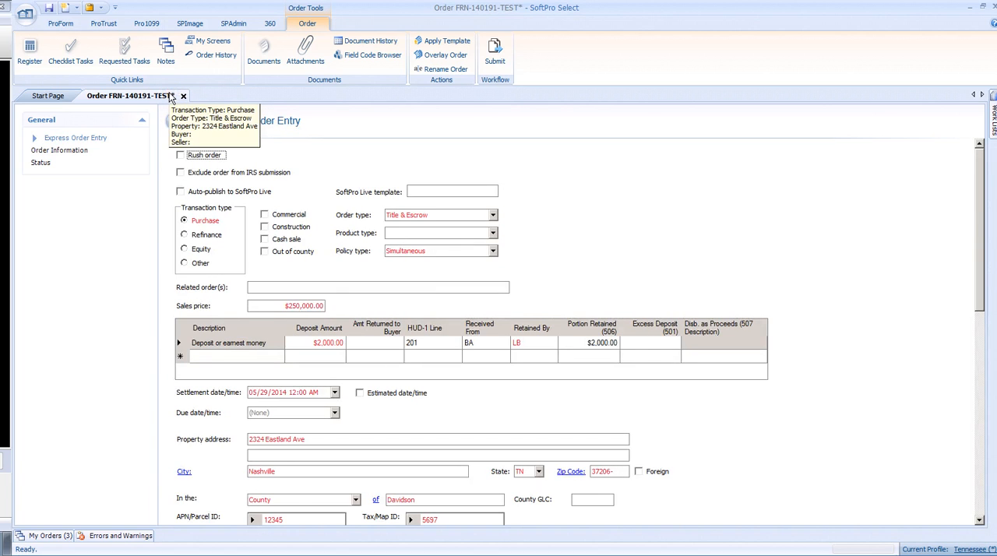
{"action": "left_click", "coordinate": [48, 10]}
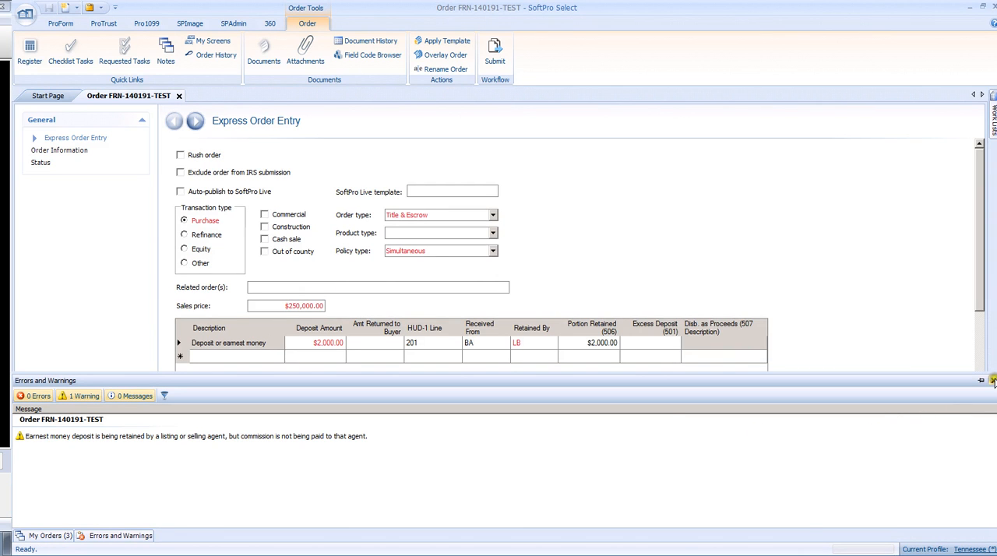
{"action": "left_click", "coordinate": [993, 380]}
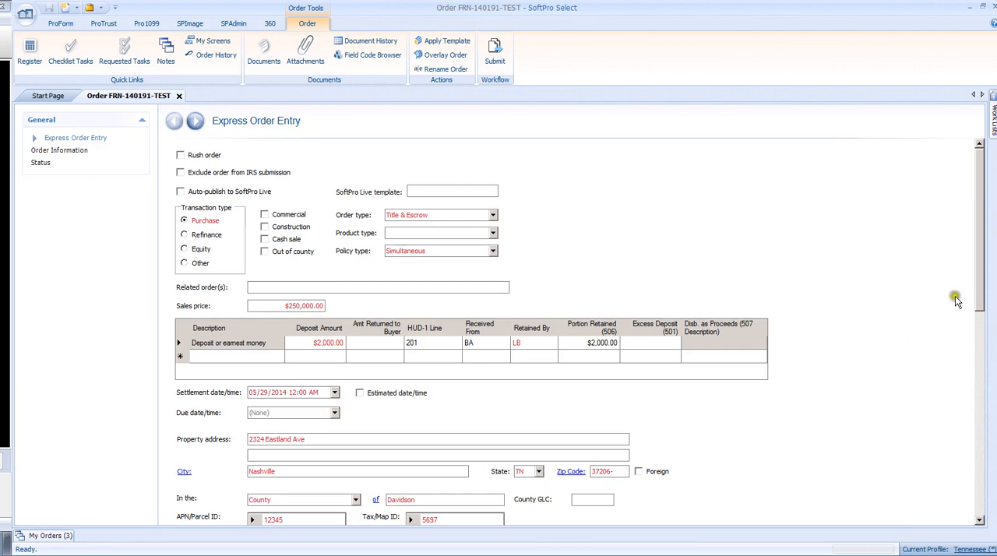
Step: Open the Buyer/Borrower order contact and set its type to Joint
{"action": "left_click_drag", "start_coordinate": [981, 285], "coordinate": [965, 496]}
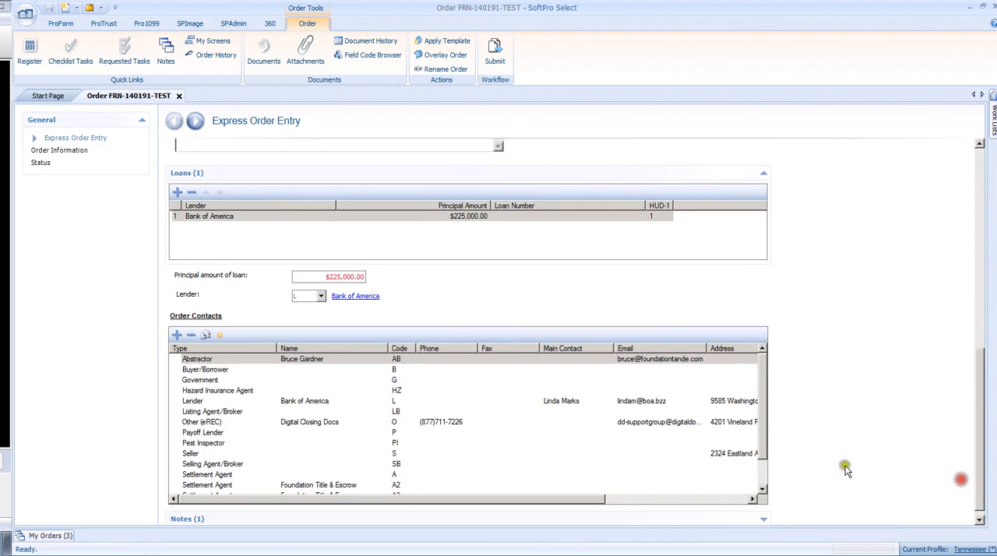
{"action": "left_click", "coordinate": [193, 371]}
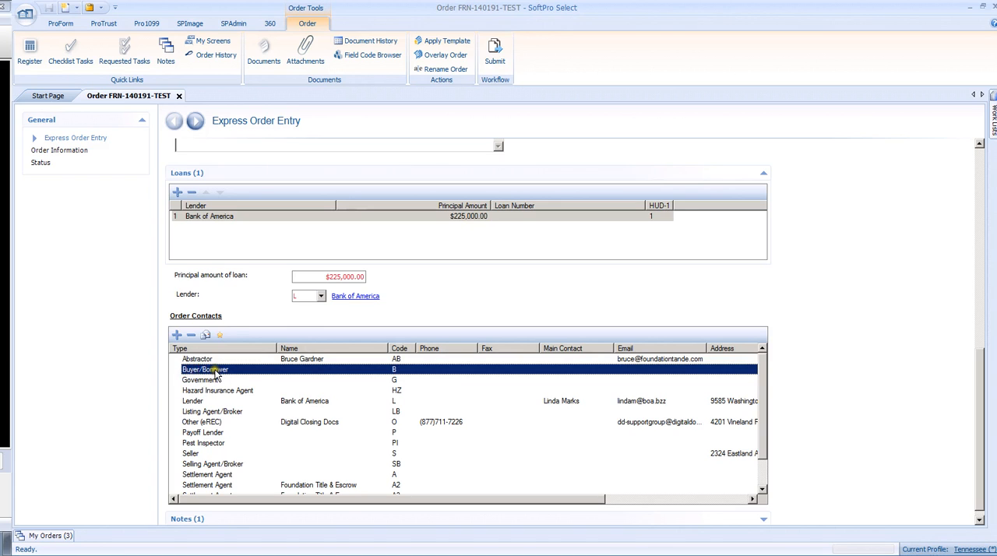
{"action": "double_click", "coordinate": [215, 370]}
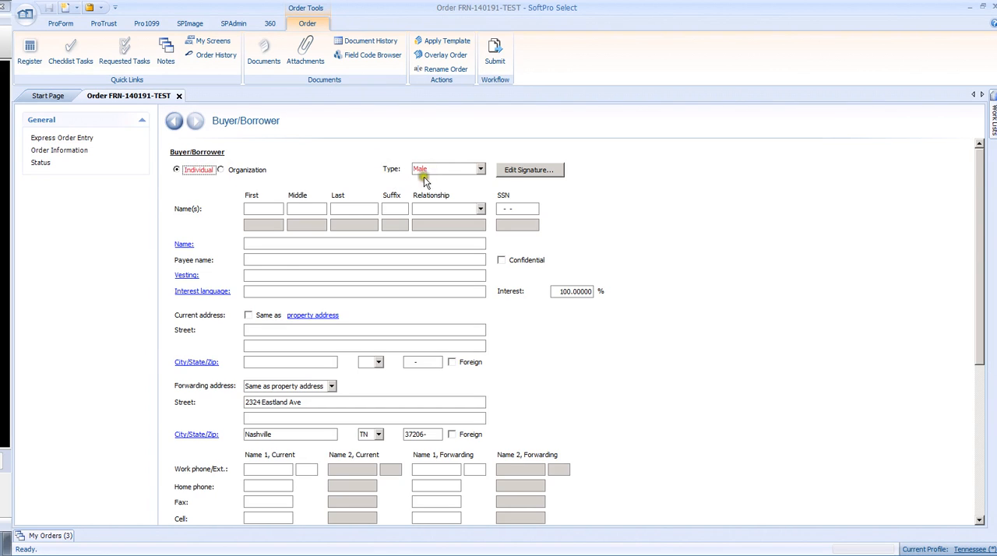
{"action": "left_click", "coordinate": [481, 170]}
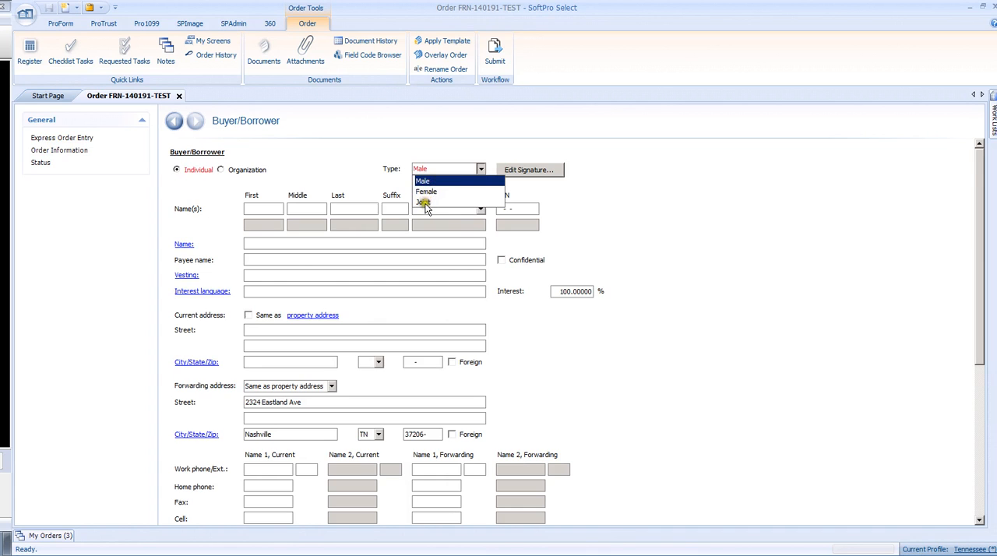
{"action": "left_click", "coordinate": [425, 202]}
Step: Enter the first, middle and last names of both joint buyers
{"action": "left_click", "coordinate": [254, 209]}
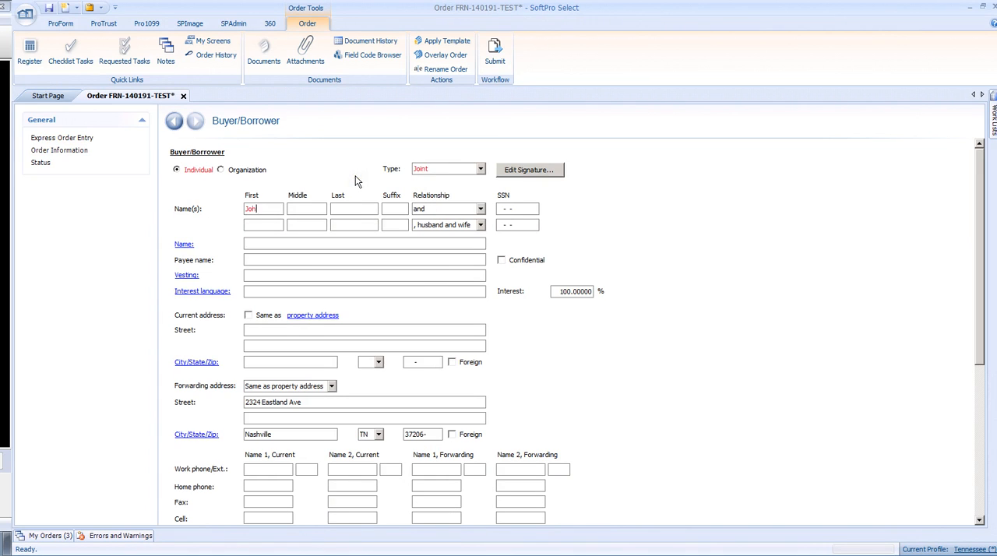
{"action": "key", "text": "Tab"}
{"action": "left_click", "coordinate": [277, 224]}
{"action": "type", "text": "Mar"}
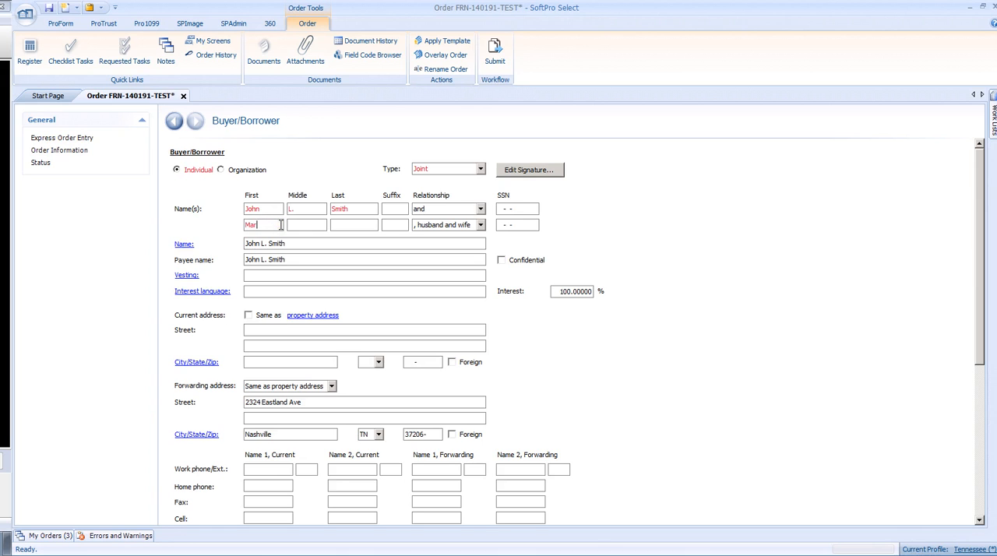
{"action": "type", "text": "y"}
{"action": "key", "text": "Tab"}
{"action": "type", "text": "R"}
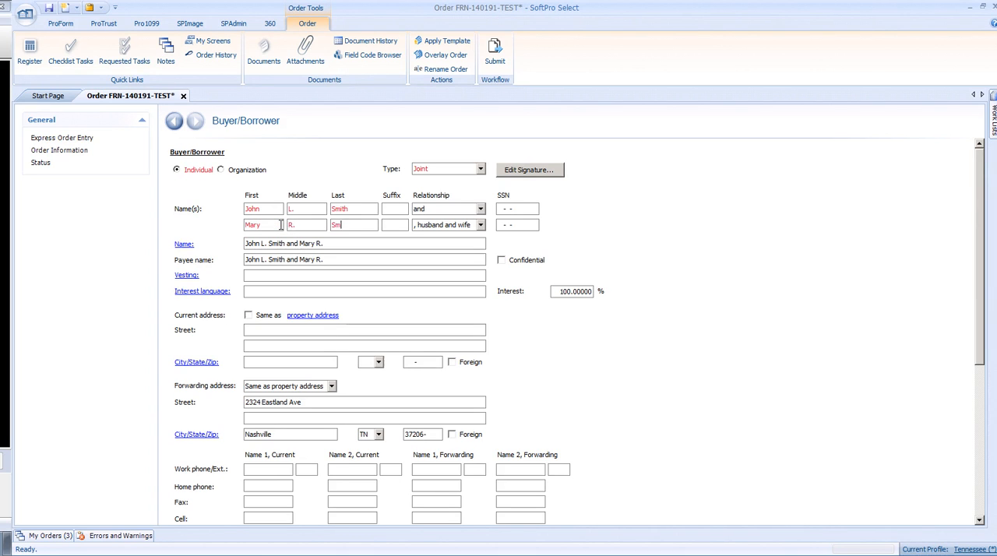
Step: Review the buyers' current address fields and the available forwarding address options
{"action": "scroll", "coordinate": [282, 230], "scroll_direction": "down", "scroll_amount": 3}
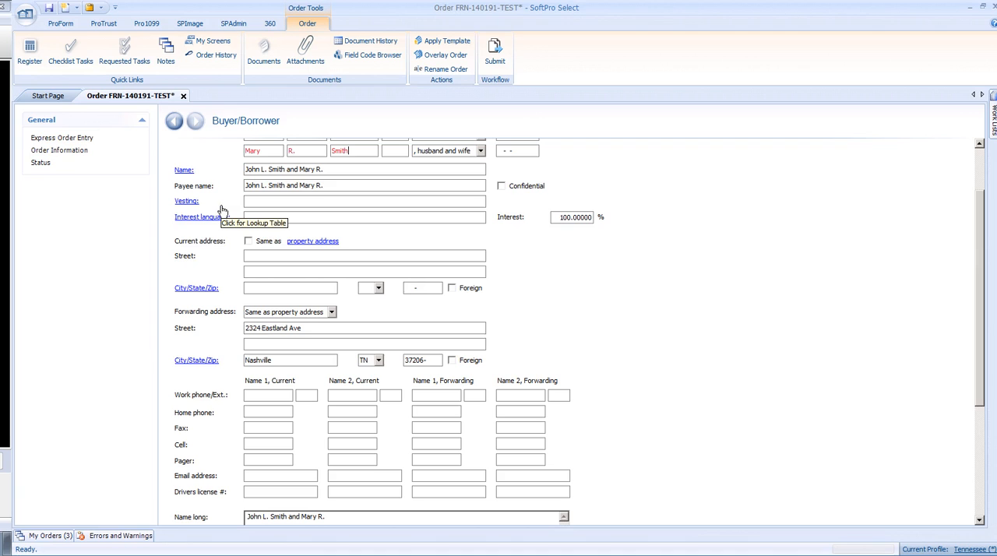
{"action": "scroll", "coordinate": [221, 212], "scroll_direction": "down", "scroll_amount": 1}
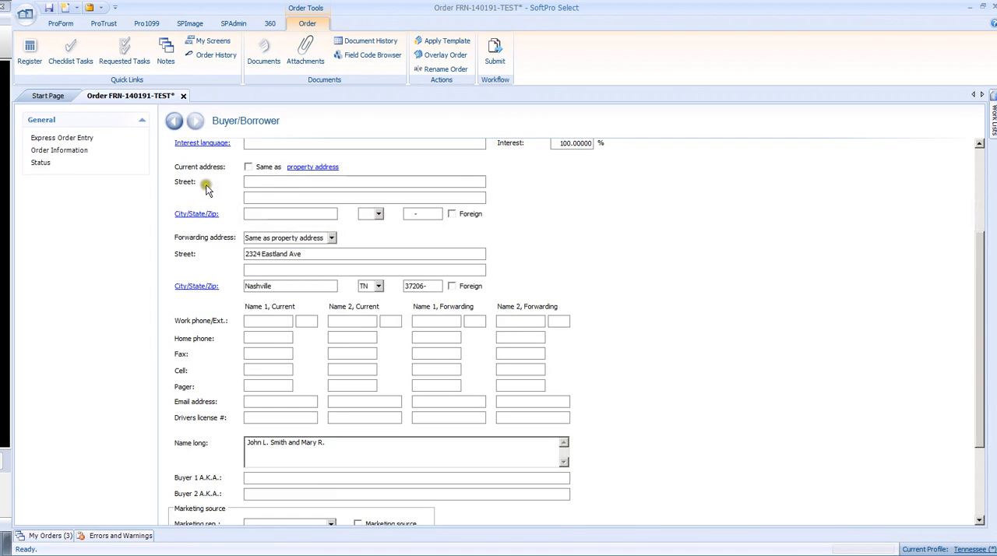
{"action": "scroll", "coordinate": [187, 190], "scroll_direction": "up", "scroll_amount": 1}
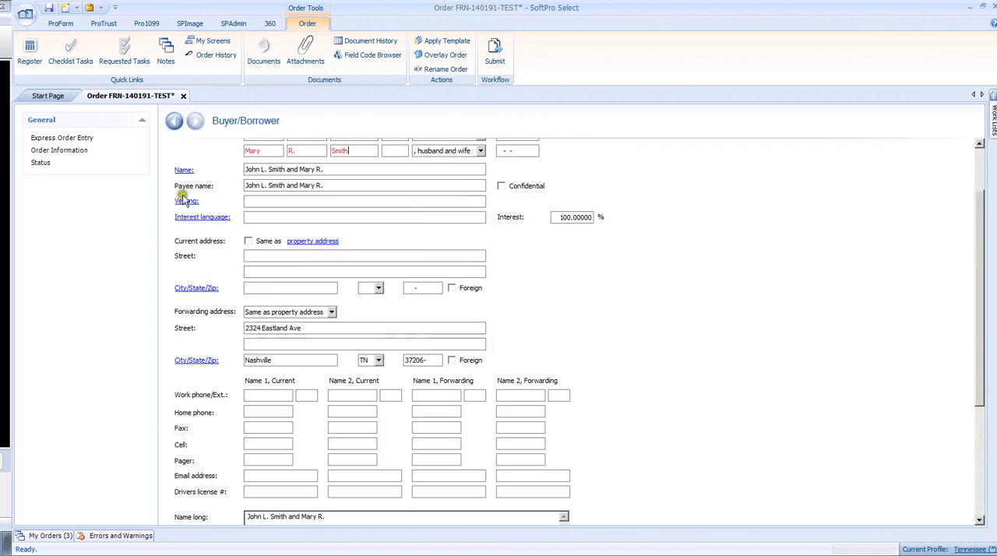
{"action": "left_click", "coordinate": [265, 256]}
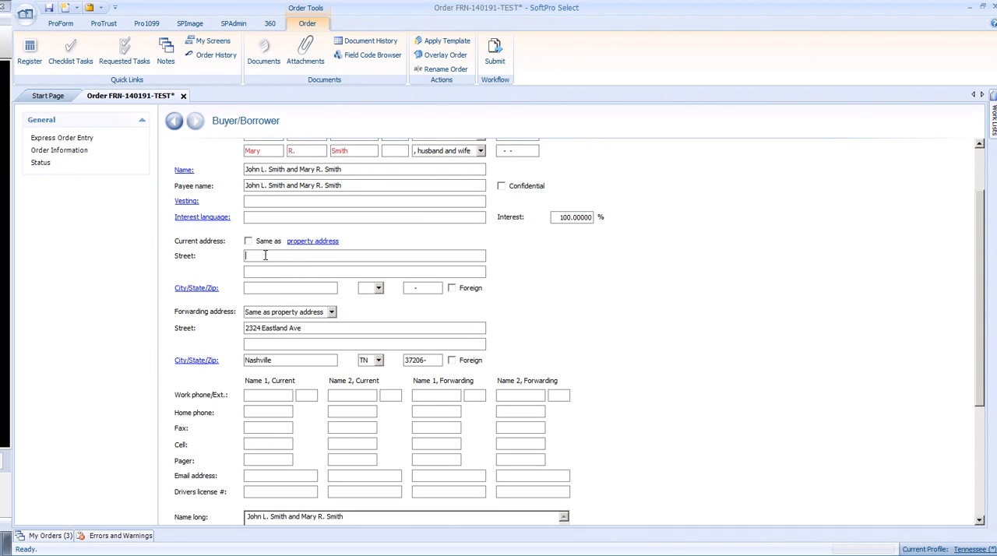
{"action": "scroll", "coordinate": [249, 254], "scroll_direction": "down", "scroll_amount": 1}
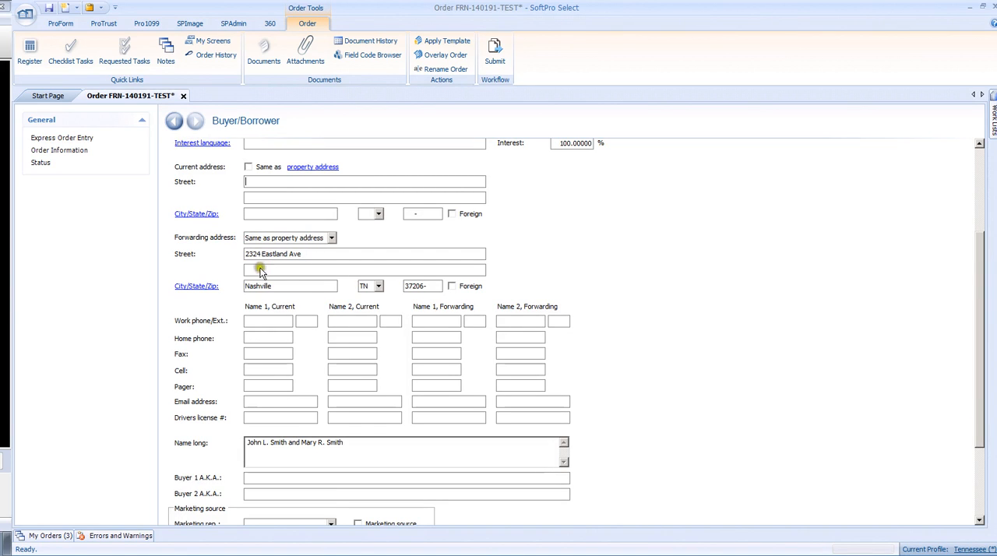
{"action": "left_click", "coordinate": [332, 240]}
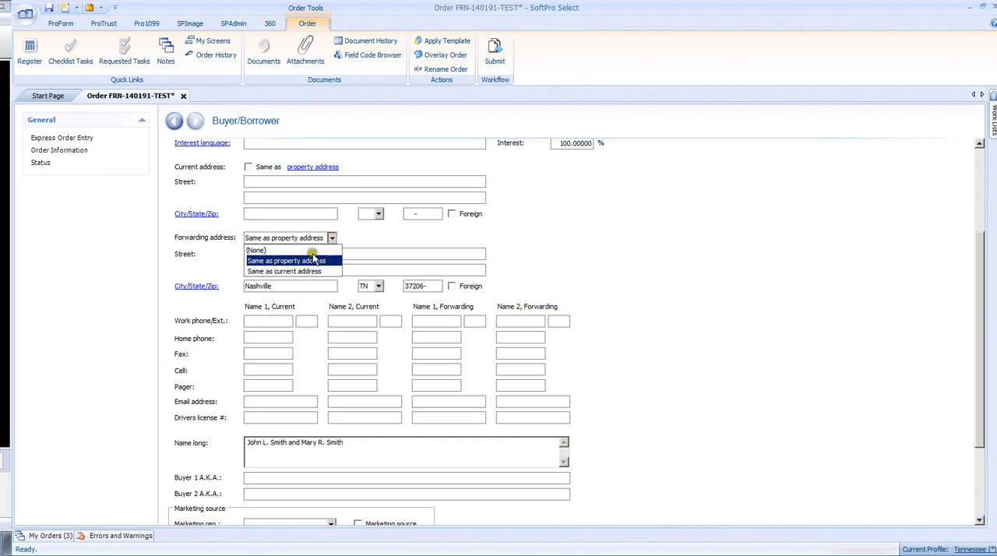
{"action": "left_click", "coordinate": [365, 254]}
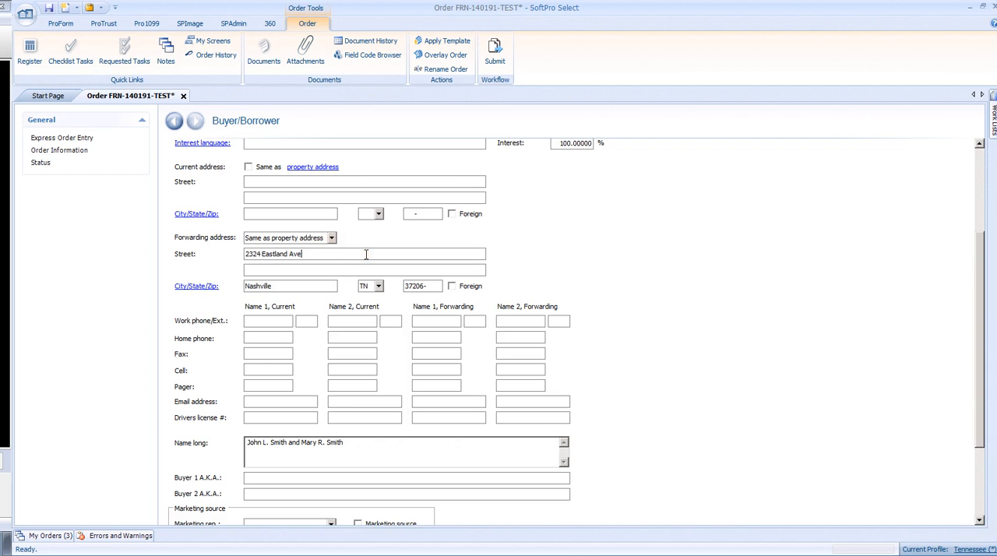
Step: Enter the first buyer's current home phone number
{"action": "scroll", "coordinate": [365, 254], "scroll_direction": "down", "scroll_amount": 1}
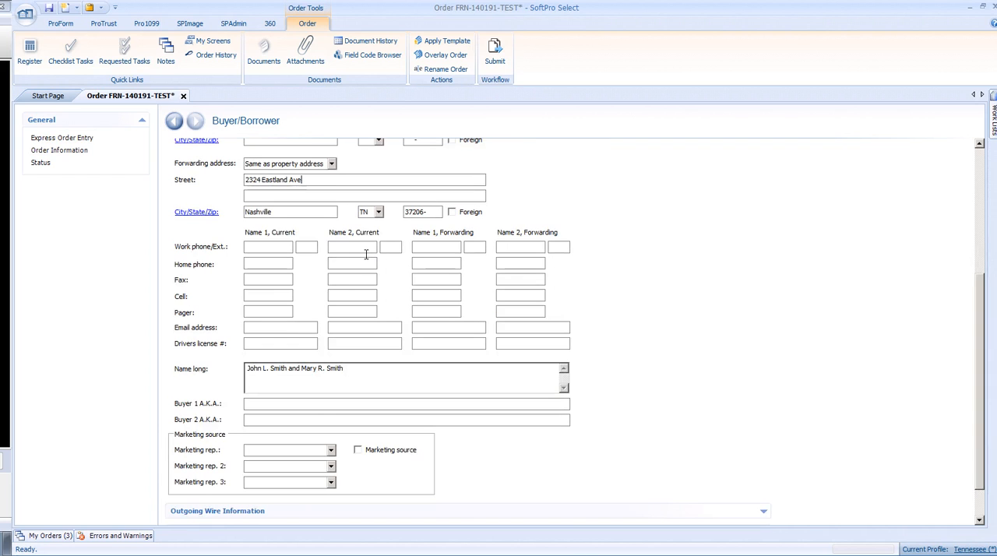
{"action": "left_click", "coordinate": [258, 264]}
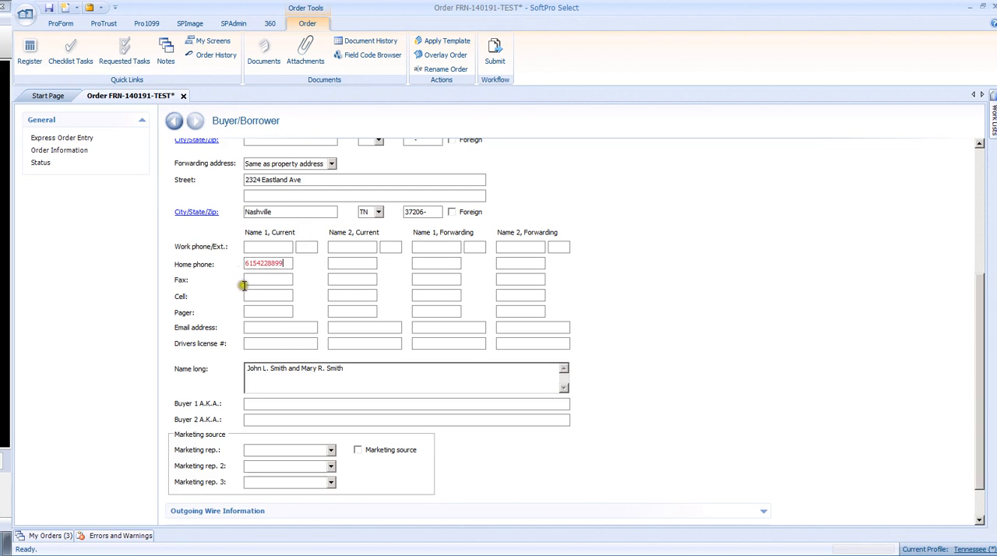
Step: Enter the first buyer's current e-mail address and the second buyer's current cell phone number
{"action": "left_click", "coordinate": [267, 311]}
{"action": "left_click", "coordinate": [271, 329]}
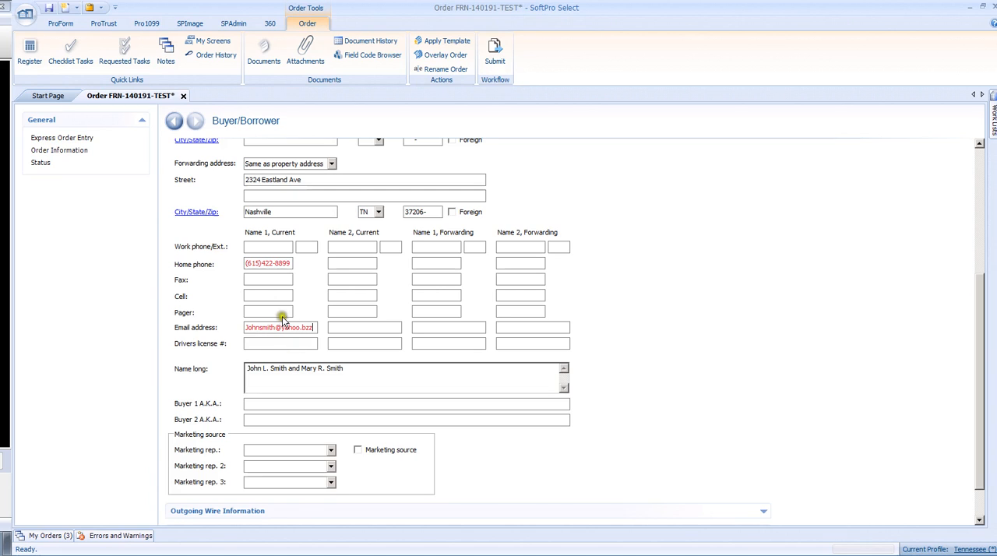
{"action": "left_click", "coordinate": [342, 294]}
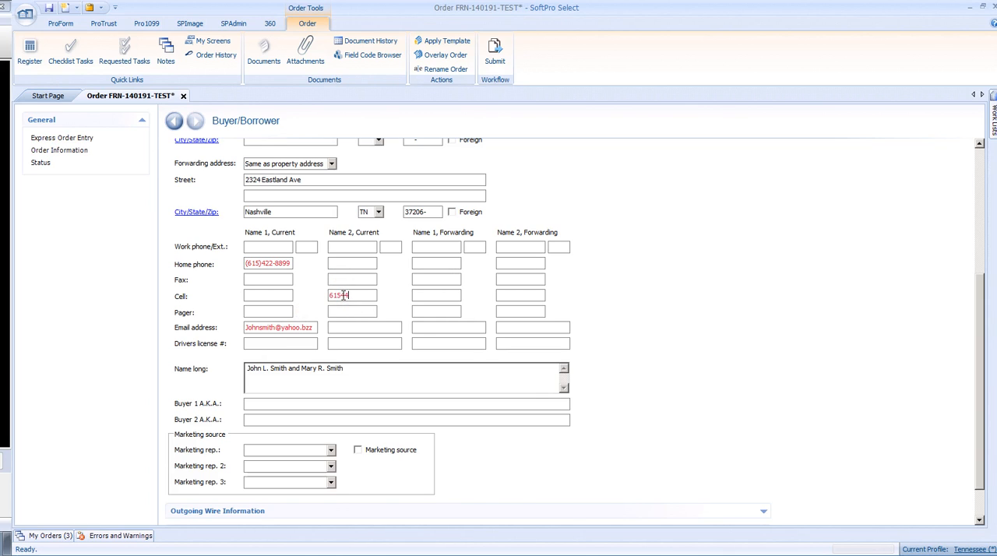
{"action": "left_click", "coordinate": [339, 312]}
Step: Review the Outgoing Wire Information and Notes sections of the Buyer/Borrower contact, collapsing each one after viewing
{"action": "scroll", "coordinate": [354, 310], "scroll_direction": "down", "scroll_amount": 2}
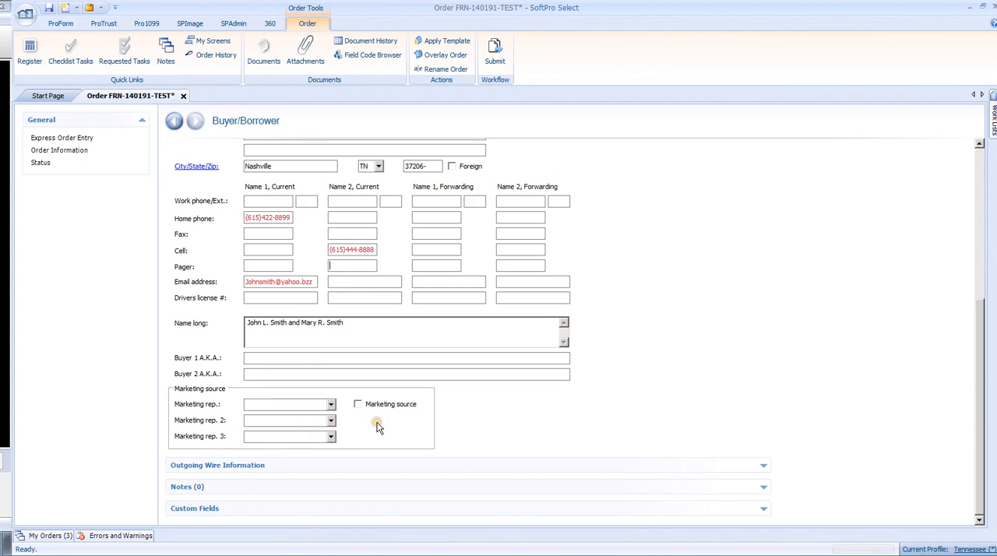
{"action": "left_click", "coordinate": [333, 468]}
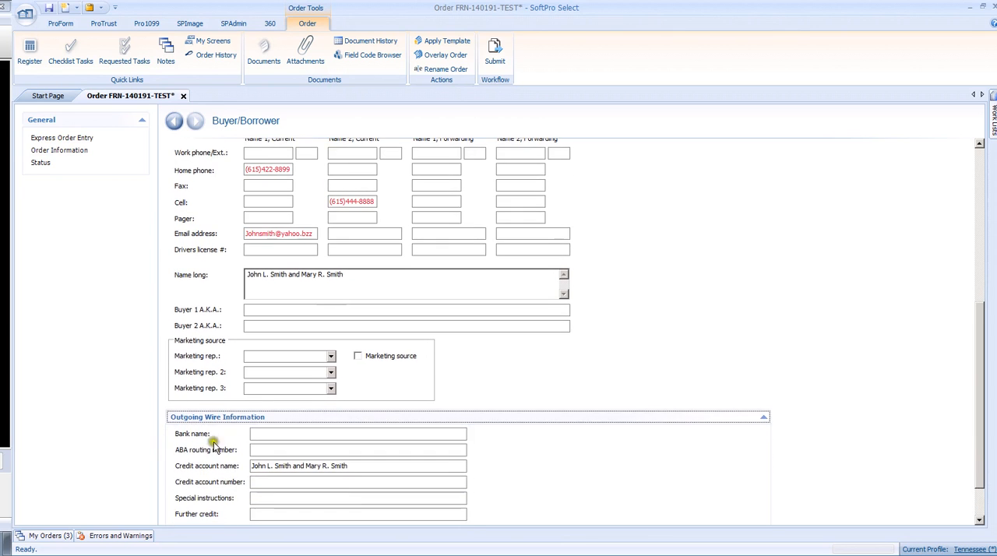
{"action": "left_click", "coordinate": [763, 416]}
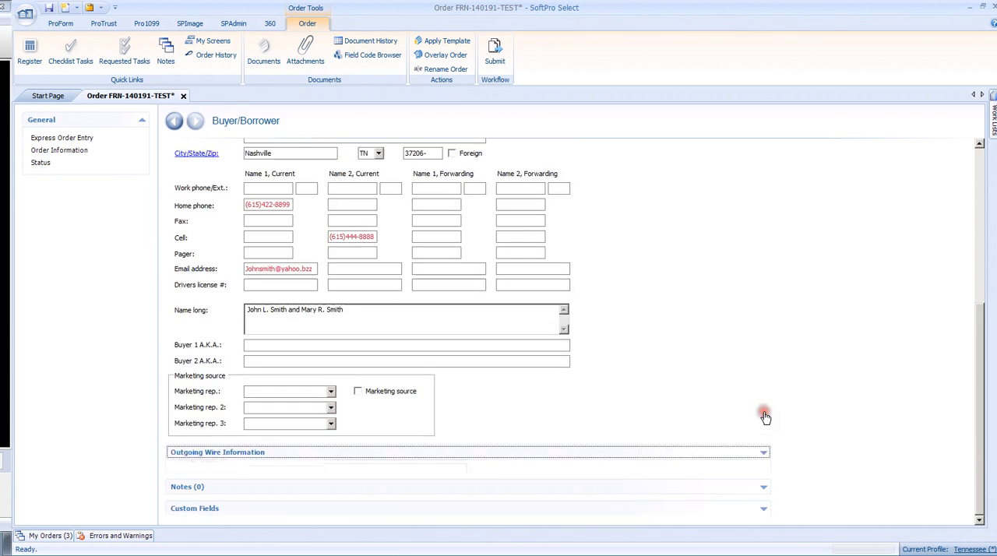
{"action": "left_click", "coordinate": [188, 487]}
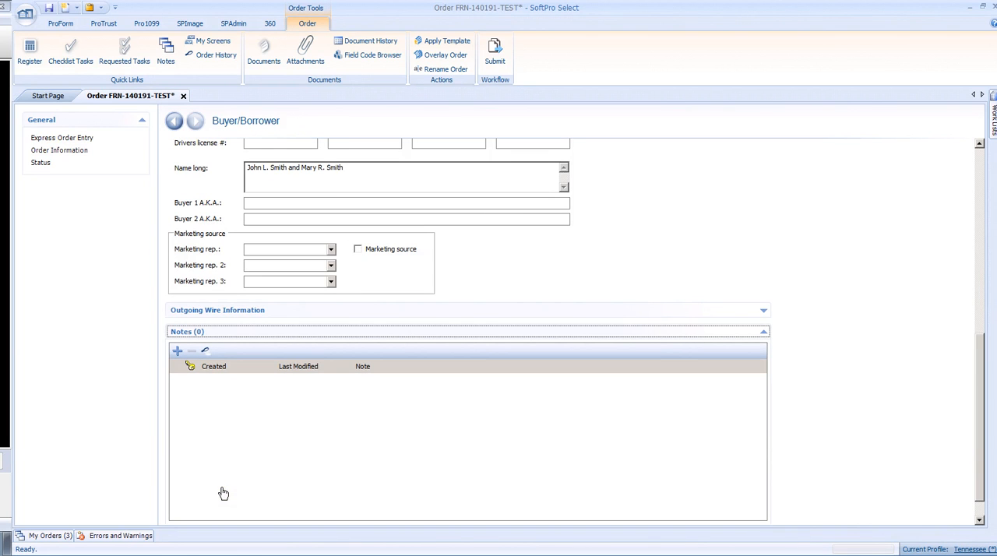
{"action": "left_click", "coordinate": [763, 332]}
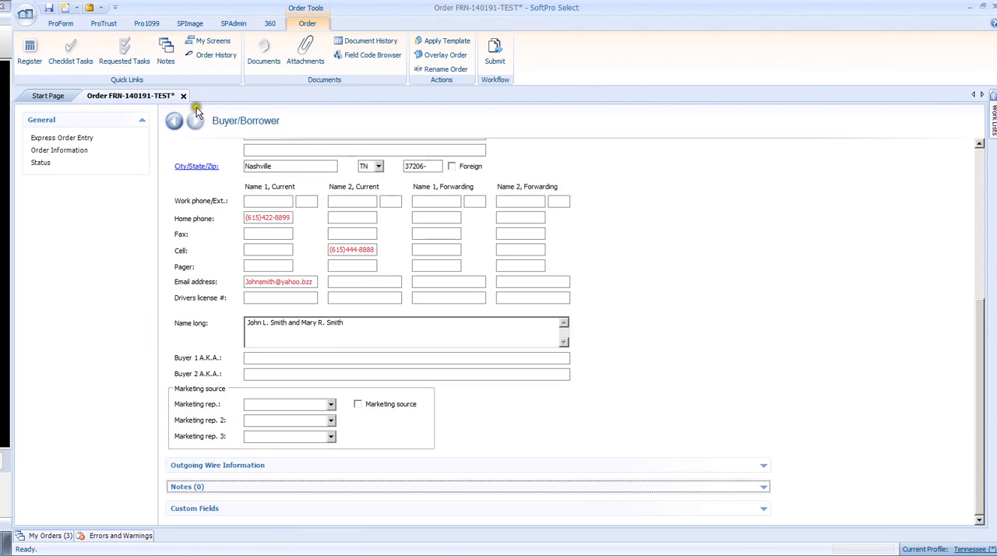
Step: Return to Express Order Entry and add another order contact of type Buyer/Borrower
{"action": "left_click", "coordinate": [174, 121]}
{"action": "scroll", "coordinate": [368, 286], "scroll_direction": "down", "scroll_amount": 5}
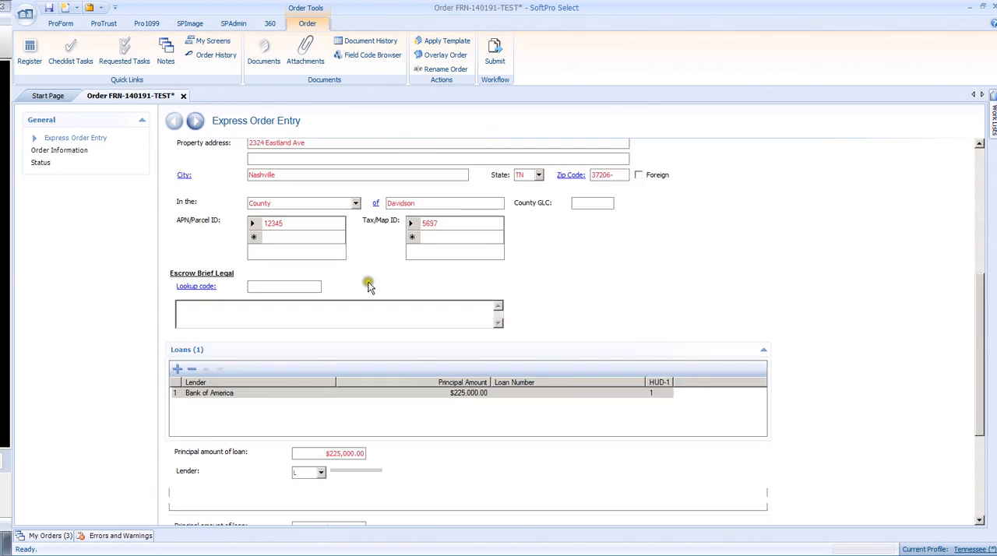
{"action": "scroll", "coordinate": [368, 286], "scroll_direction": "down", "scroll_amount": 3}
{"action": "scroll", "coordinate": [371, 287], "scroll_direction": "down", "scroll_amount": 1}
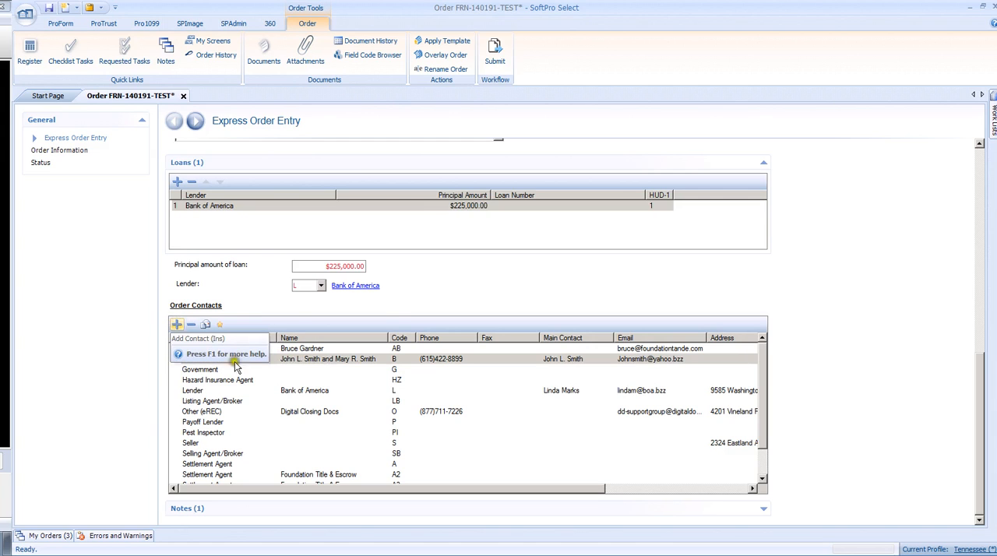
{"action": "left_click", "coordinate": [177, 324]}
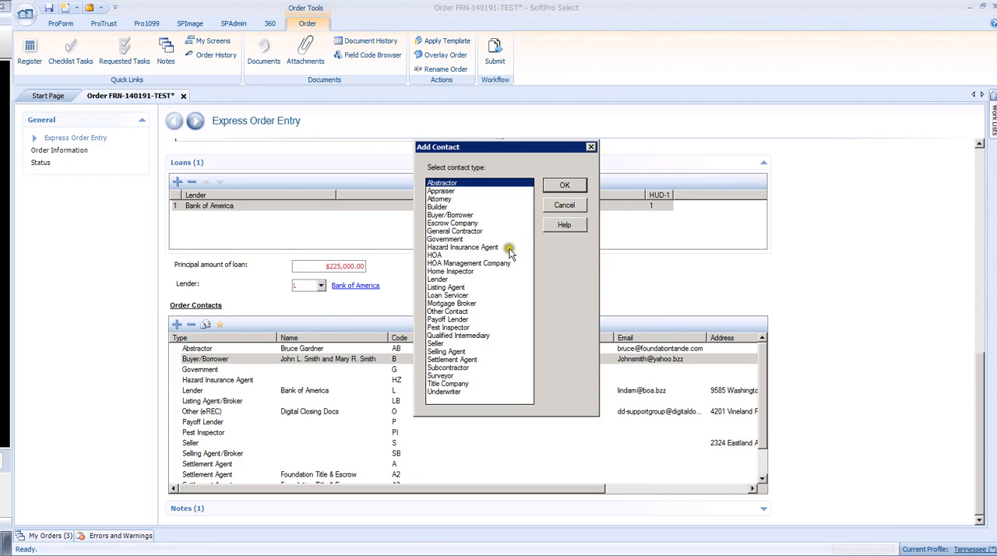
{"action": "left_click", "coordinate": [446, 215]}
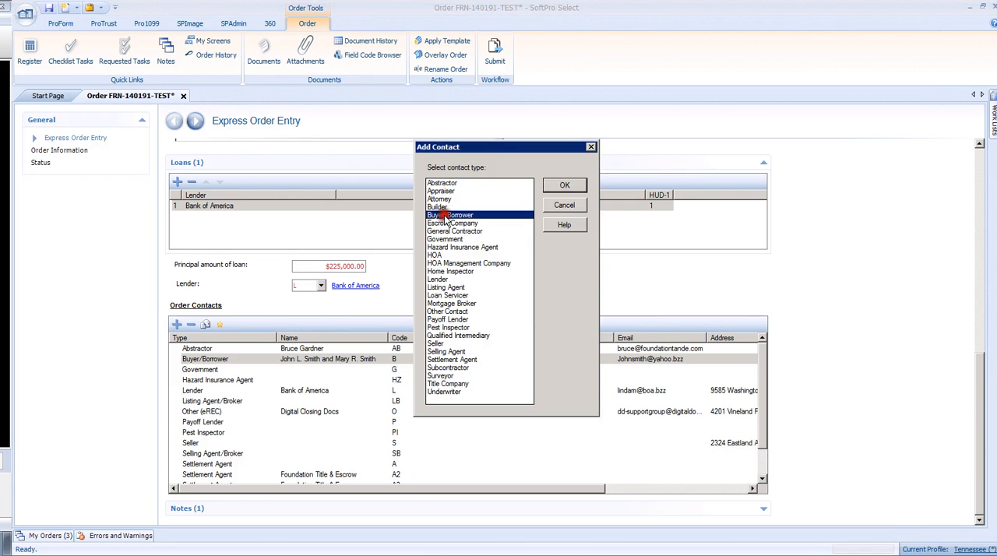
{"action": "left_click", "coordinate": [561, 189]}
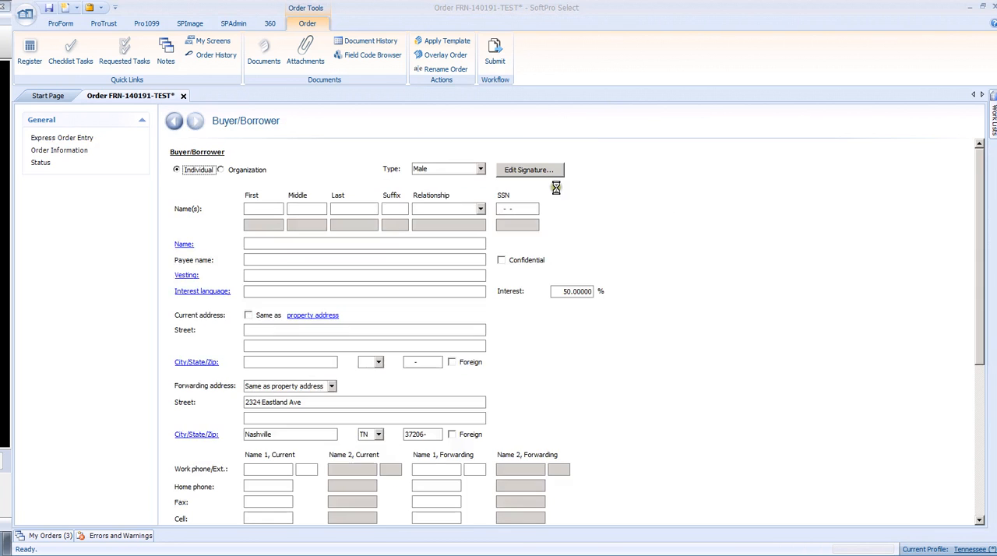
Step: Enter the additional buyer's first name, middle initial and last name
{"action": "left_click", "coordinate": [272, 206]}
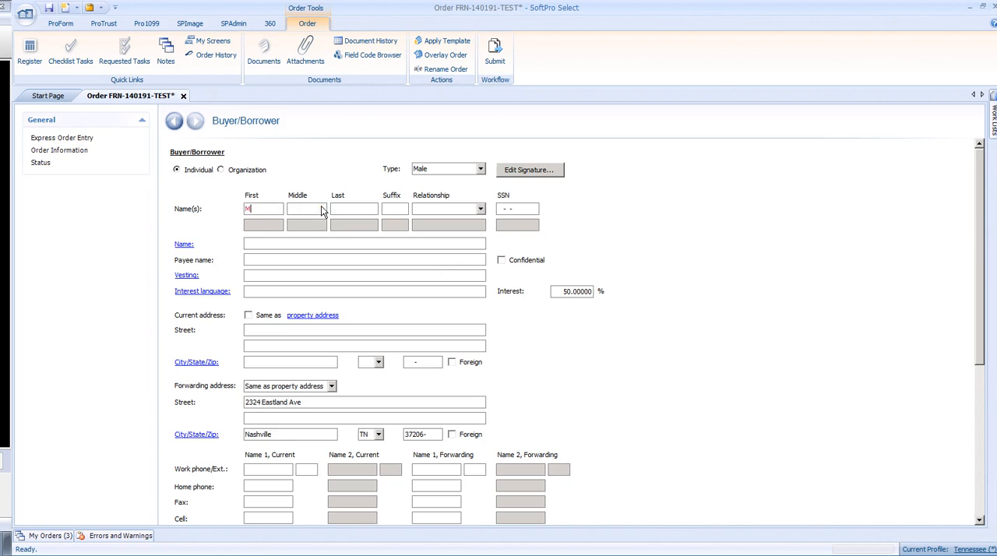
{"action": "left_click", "coordinate": [322, 210]}
{"action": "key", "text": "Tab"}
{"action": "left_click", "coordinate": [292, 271]}
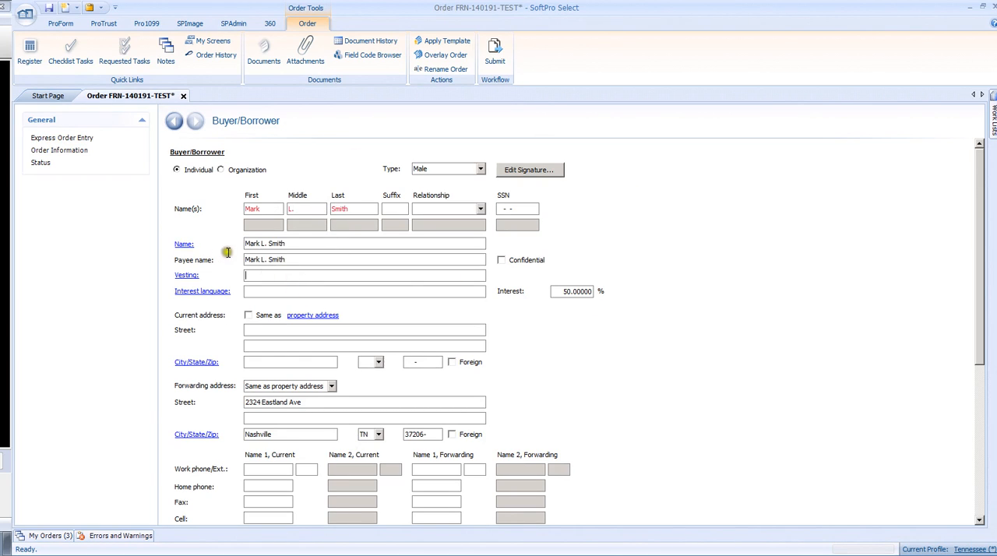
Step: Return to Express Order Entry, save the order and close the Errors and Warnings list
{"action": "left_click", "coordinate": [176, 123]}
{"action": "left_click", "coordinate": [48, 8]}
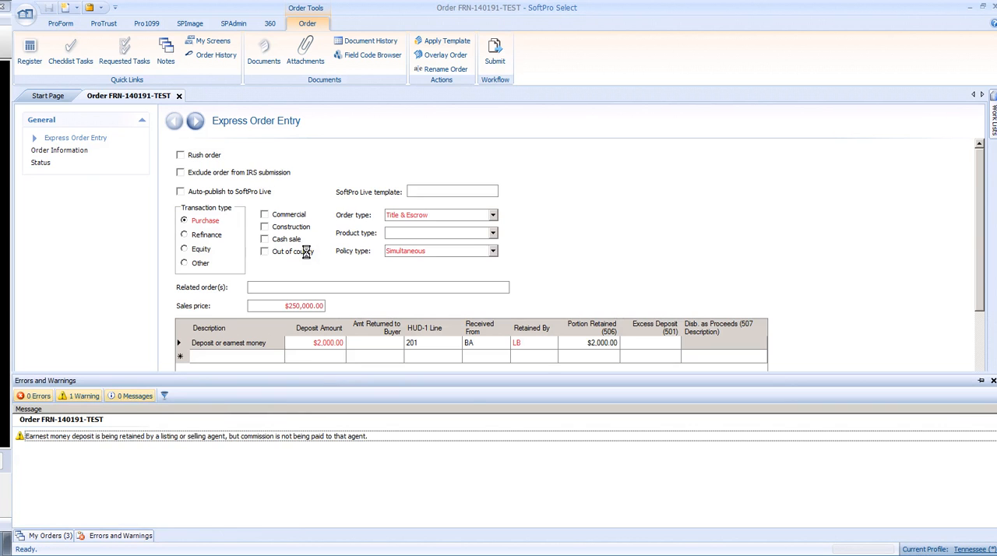
{"action": "left_click", "coordinate": [992, 381]}
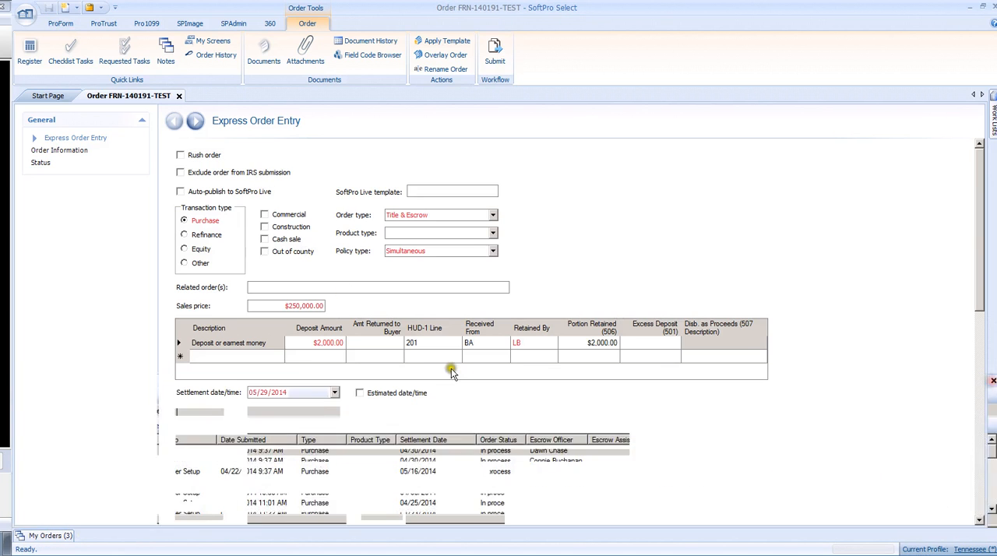
Step: Fill the Hazard Insurance Agent order contact from the STATEFARM lookup entry and return to Express Order Entry
{"action": "left_click_drag", "start_coordinate": [980, 282], "coordinate": [968, 483]}
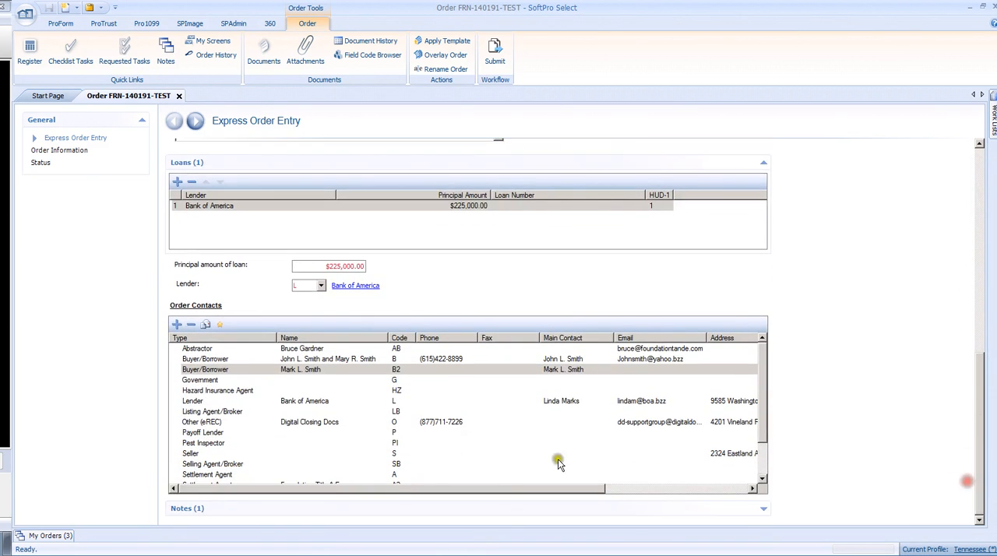
{"action": "left_click", "coordinate": [213, 382]}
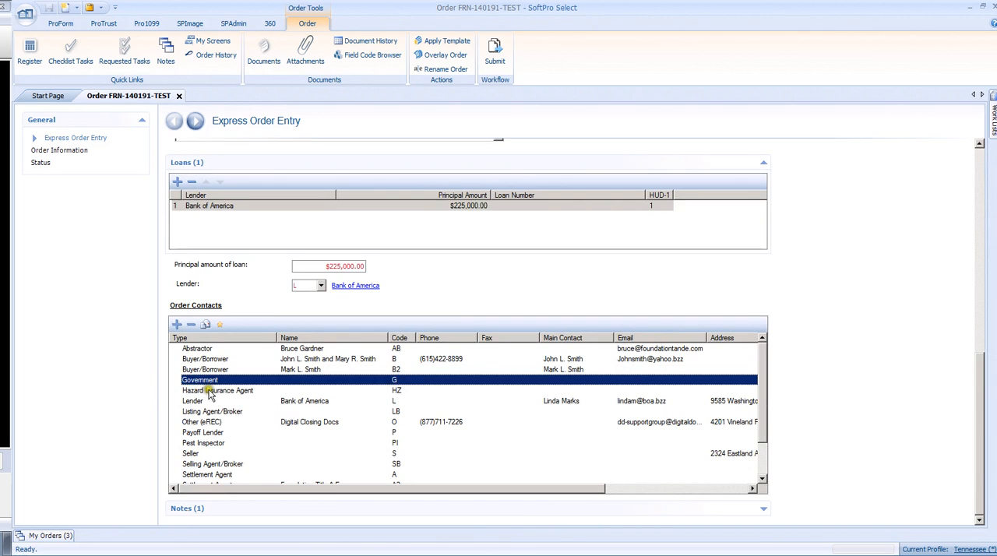
{"action": "left_click", "coordinate": [209, 392]}
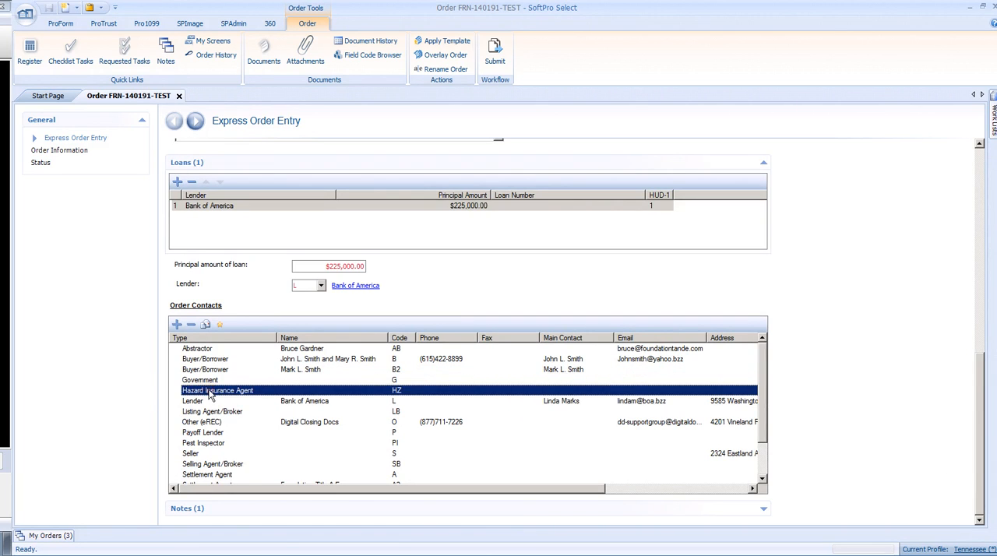
{"action": "left_click", "coordinate": [256, 392]}
{"action": "left_click", "coordinate": [225, 391]}
{"action": "double_click", "coordinate": [194, 393]}
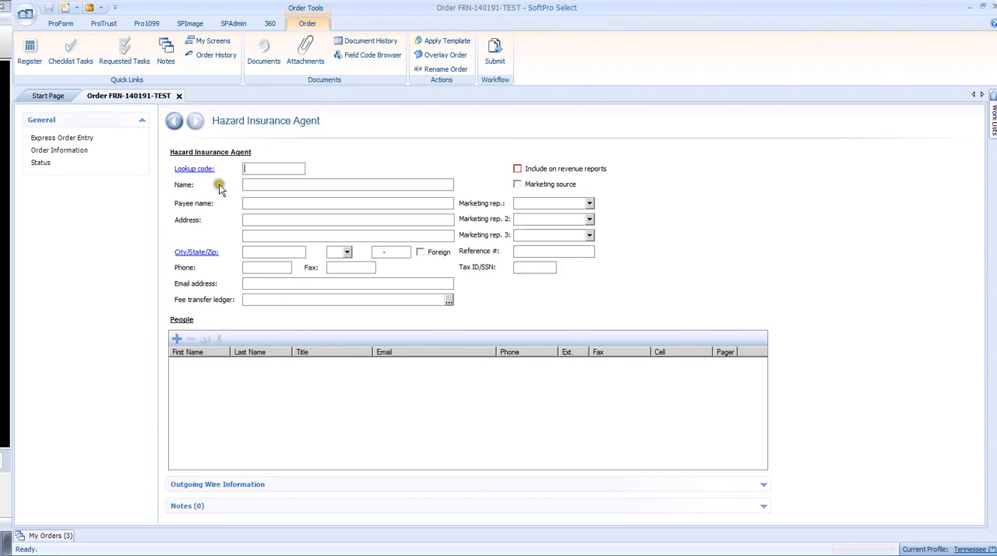
{"action": "left_click", "coordinate": [192, 170]}
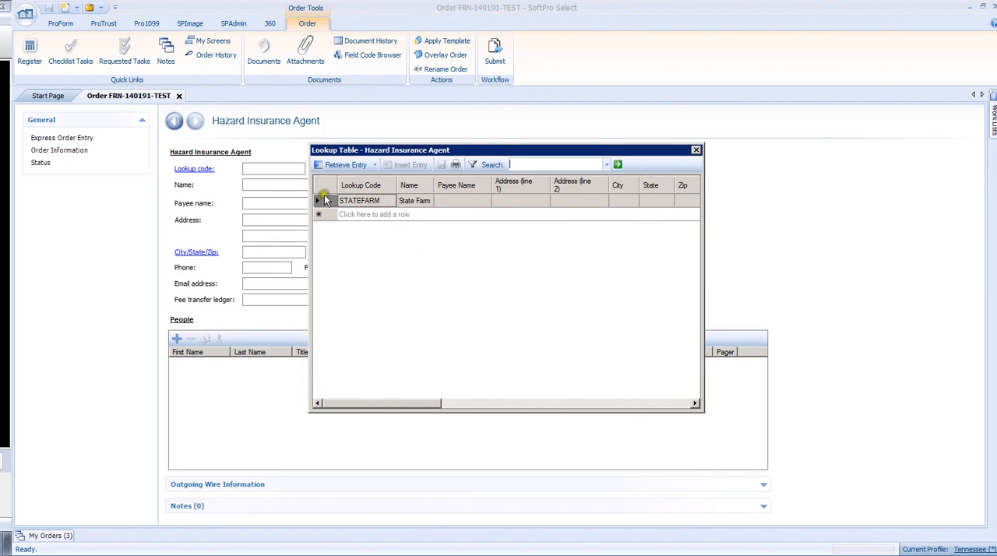
{"action": "double_click", "coordinate": [318, 201]}
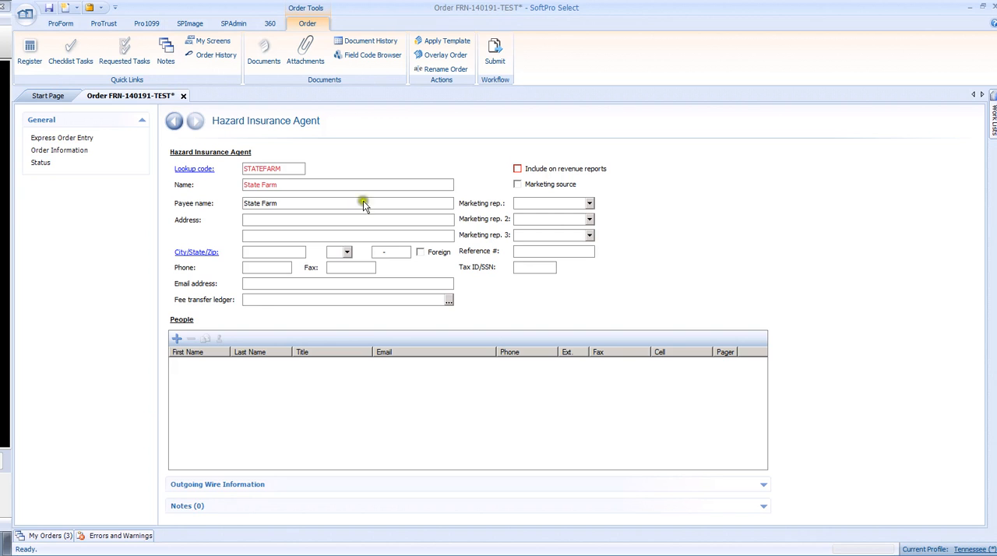
{"action": "left_click", "coordinate": [175, 122]}
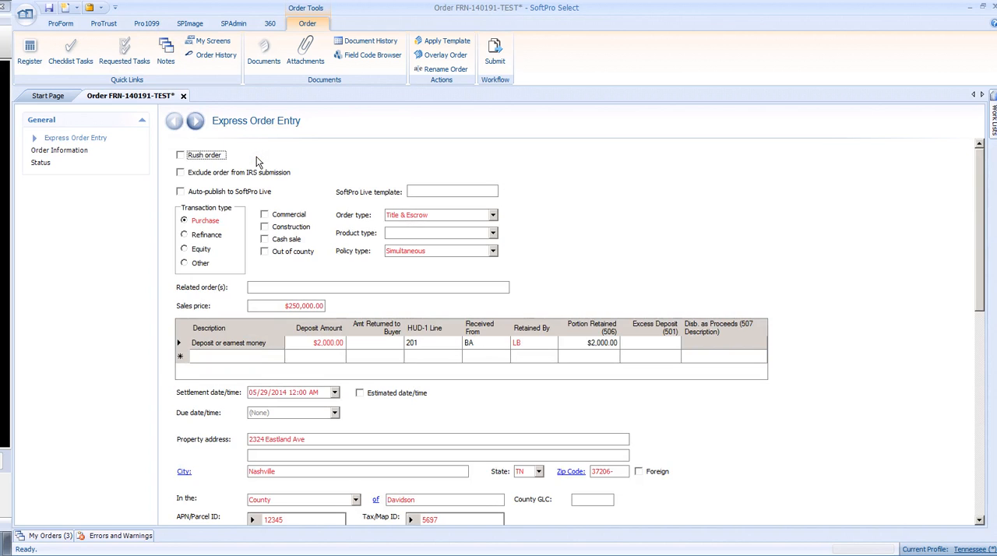
Step: View the order notes and go back to Express Order Entry
{"action": "left_click", "coordinate": [166, 48]}
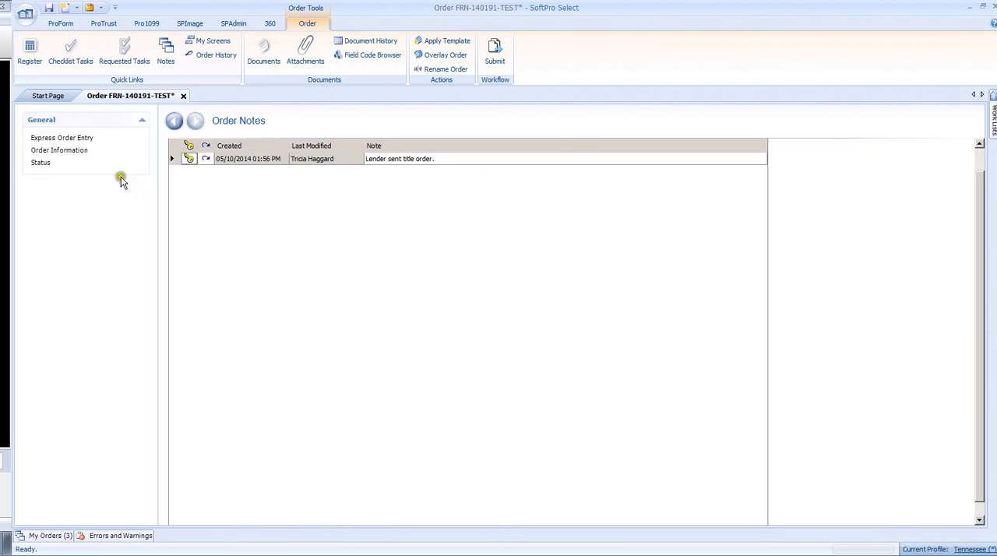
{"action": "left_click", "coordinate": [66, 137]}
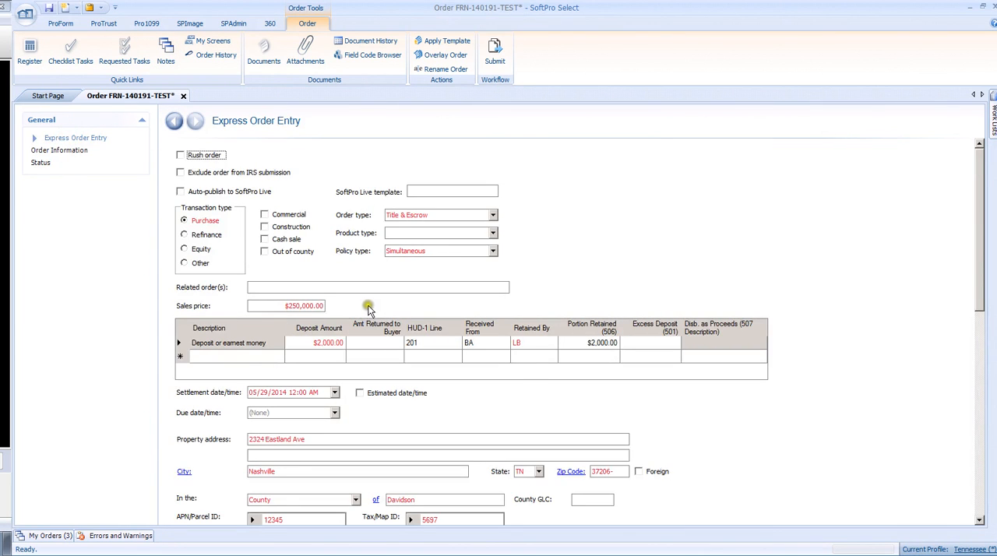
Step: Open the Listing Agent/Broker order contact and bring up its lookup table
{"action": "scroll", "coordinate": [372, 312], "scroll_direction": "down", "scroll_amount": 10}
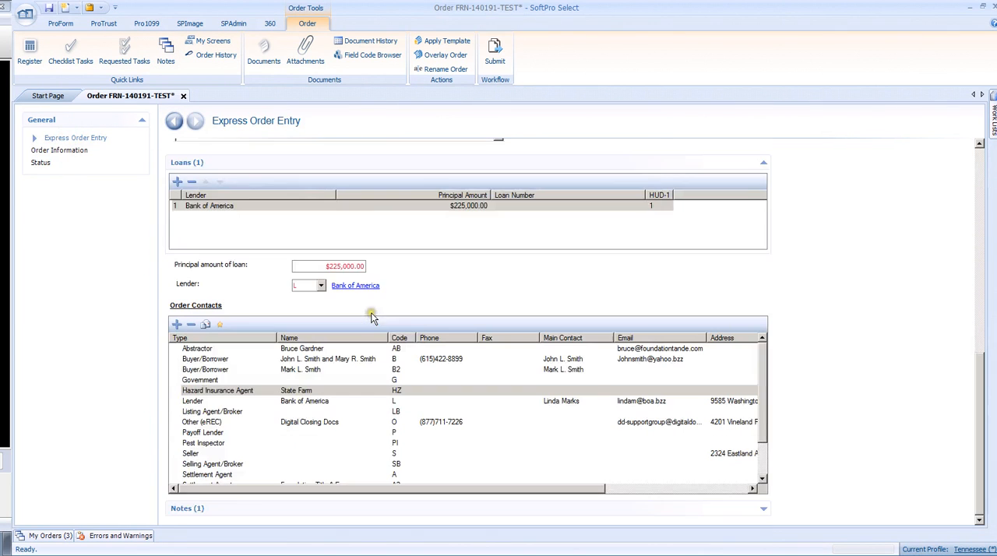
{"action": "left_click", "coordinate": [201, 402]}
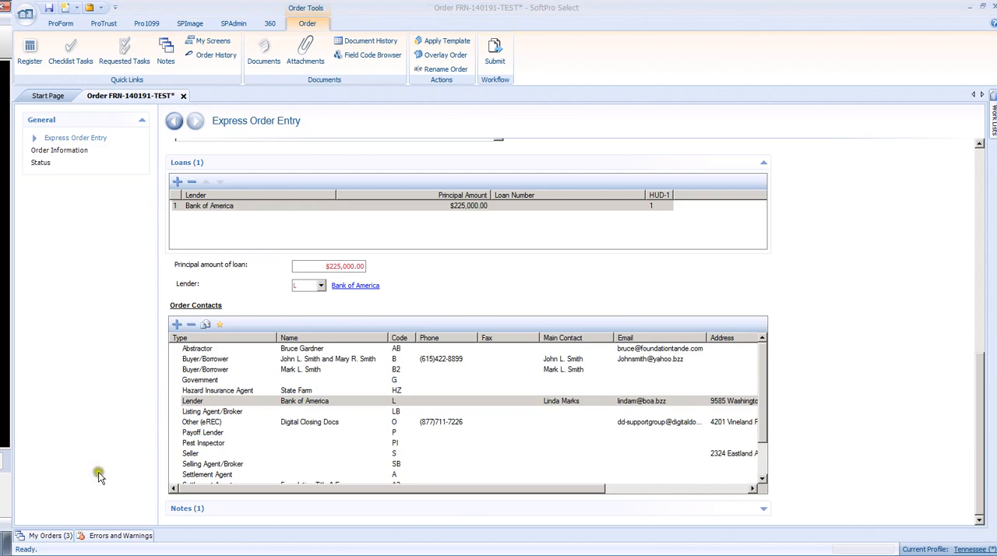
{"action": "left_click", "coordinate": [212, 413]}
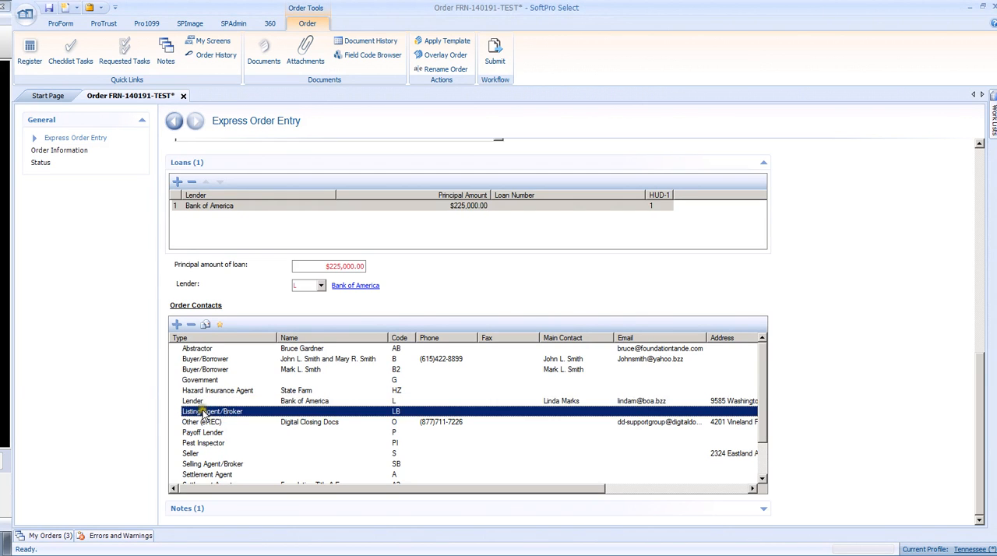
{"action": "double_click", "coordinate": [202, 411]}
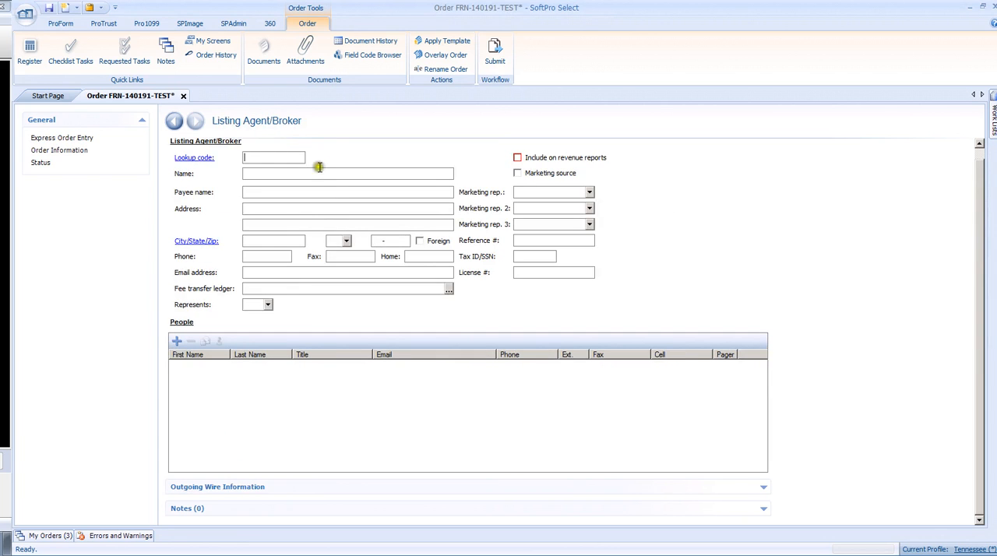
{"action": "left_click", "coordinate": [195, 158]}
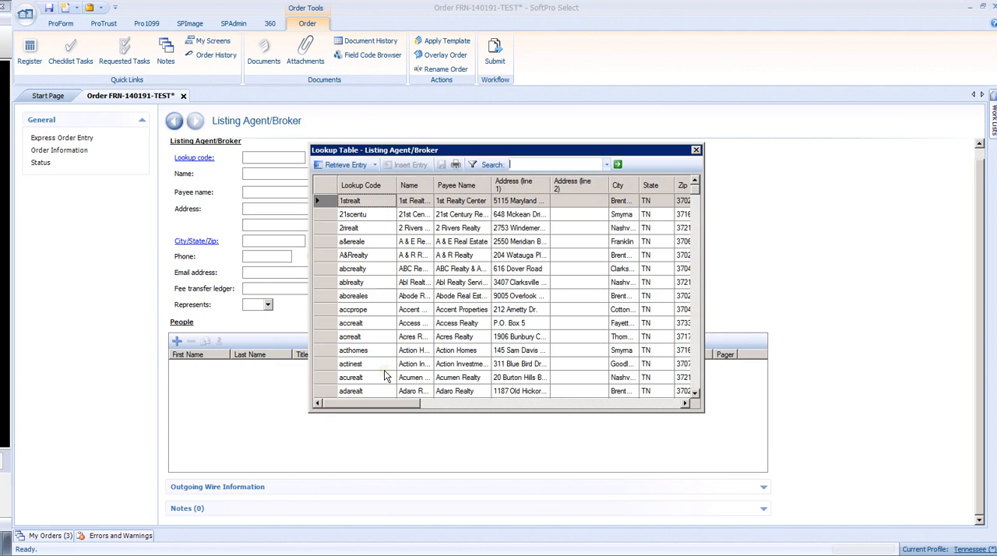
Step: Search the lookup table for "Keller" and retrieve the KWFRN entry for the listing agent contact
{"action": "left_click", "coordinate": [522, 163]}
{"action": "left_click_drag", "start_coordinate": [699, 188], "coordinate": [672, 160]}
{"action": "left_click", "coordinate": [523, 162]}
{"action": "type", "text": "Keller"}
{"action": "key", "text": "Return"}
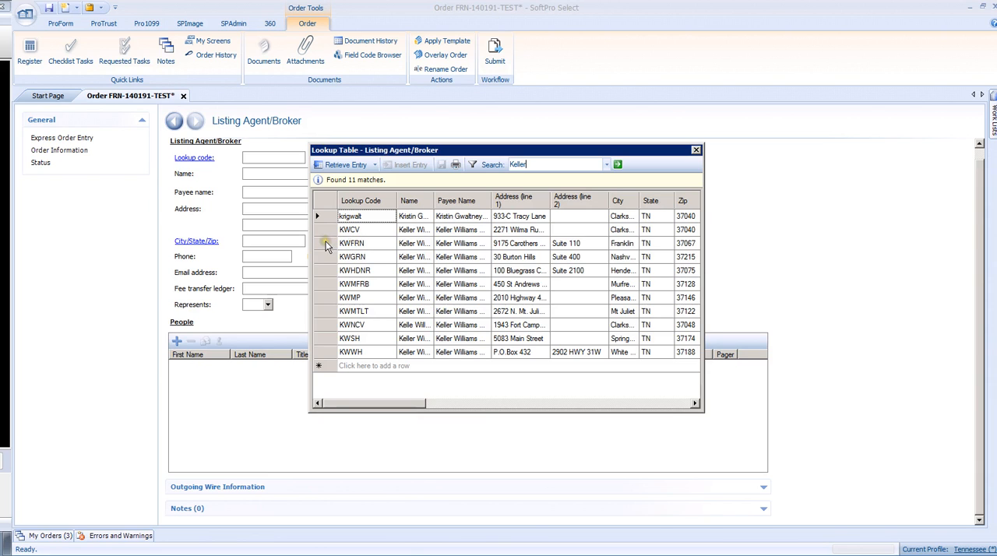
{"action": "left_click", "coordinate": [328, 246]}
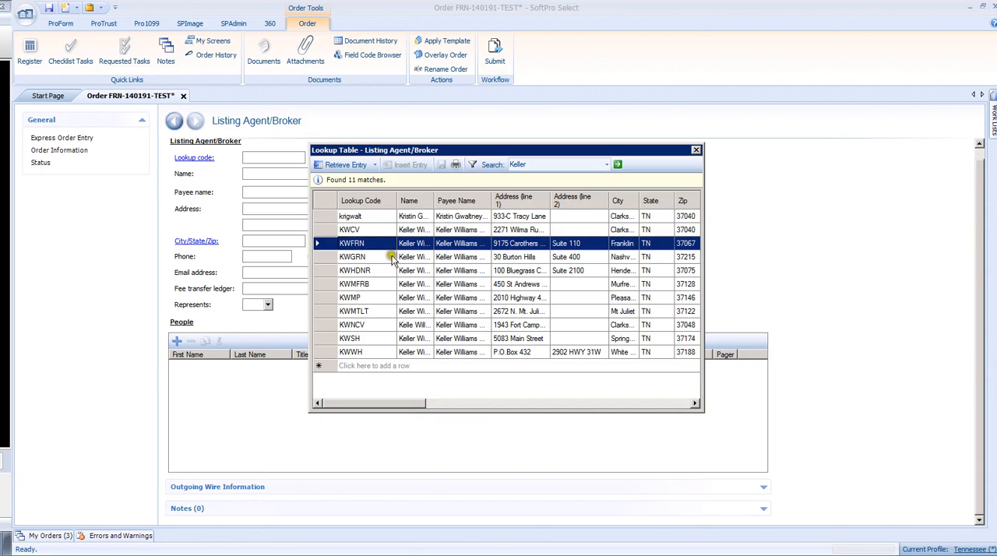
{"action": "double_click", "coordinate": [324, 246]}
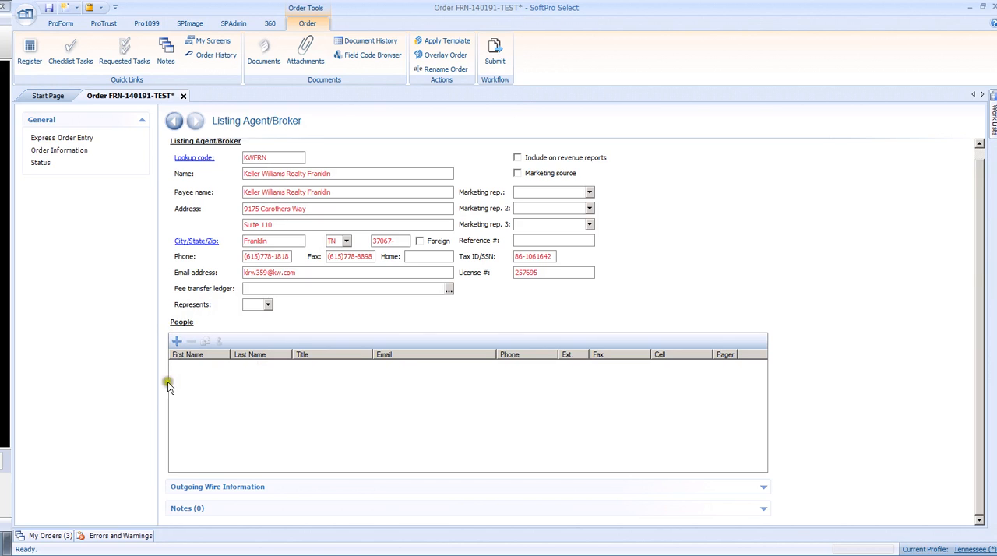
Step: Add a person to the listing agent's People list from the second entry of the person lookup table, with gender set to Female
{"action": "left_click", "coordinate": [178, 342]}
{"action": "left_click", "coordinate": [196, 356]}
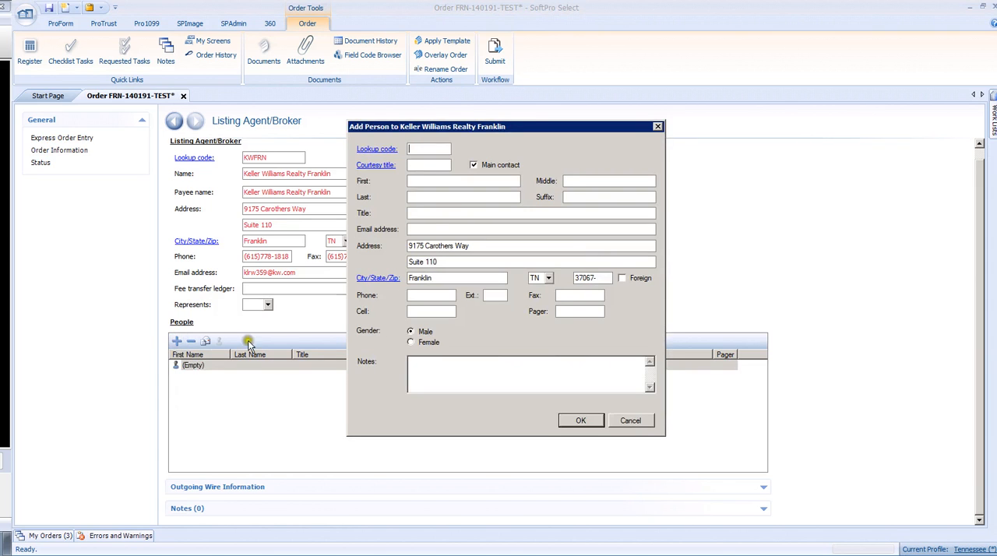
{"action": "left_click", "coordinate": [377, 151]}
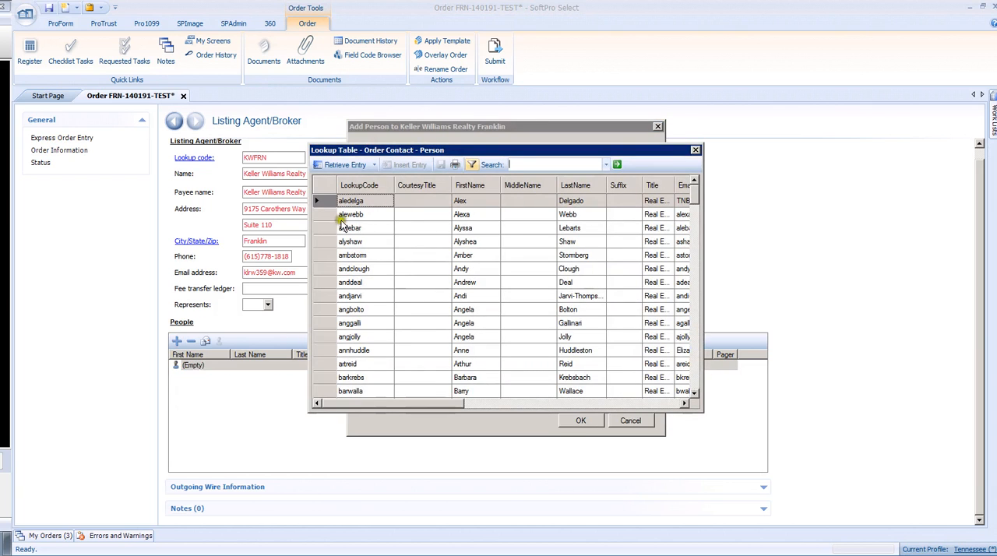
{"action": "double_click", "coordinate": [326, 215]}
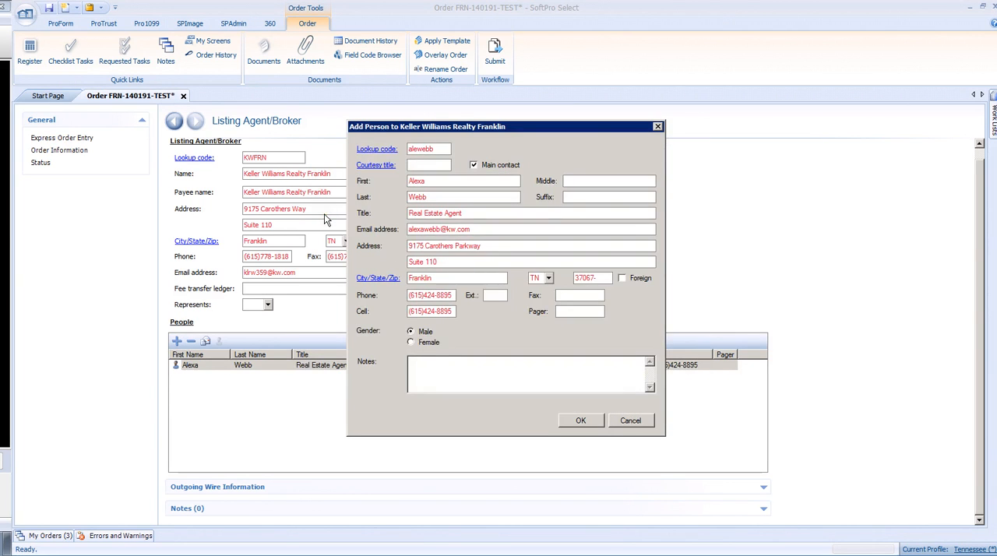
{"action": "left_click", "coordinate": [425, 334]}
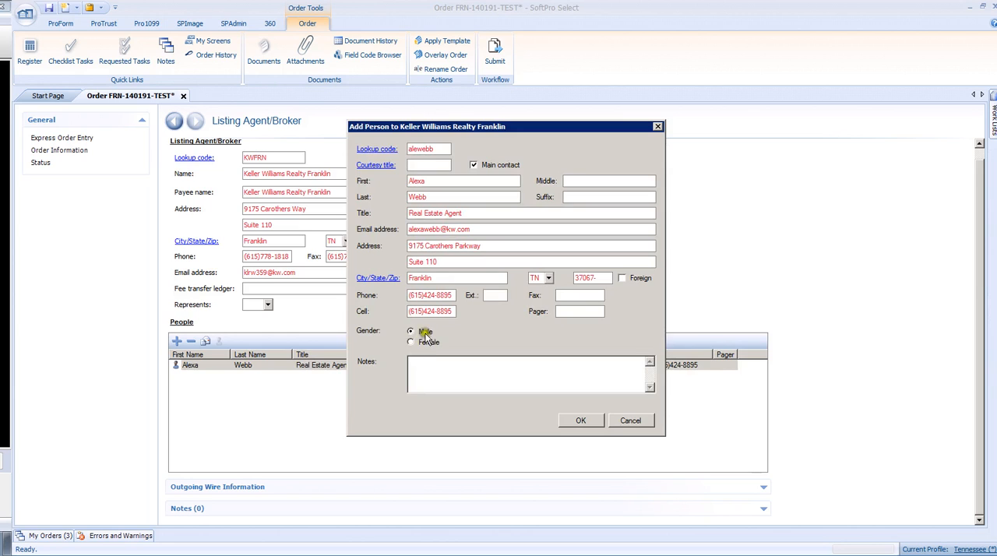
{"action": "left_click", "coordinate": [413, 345]}
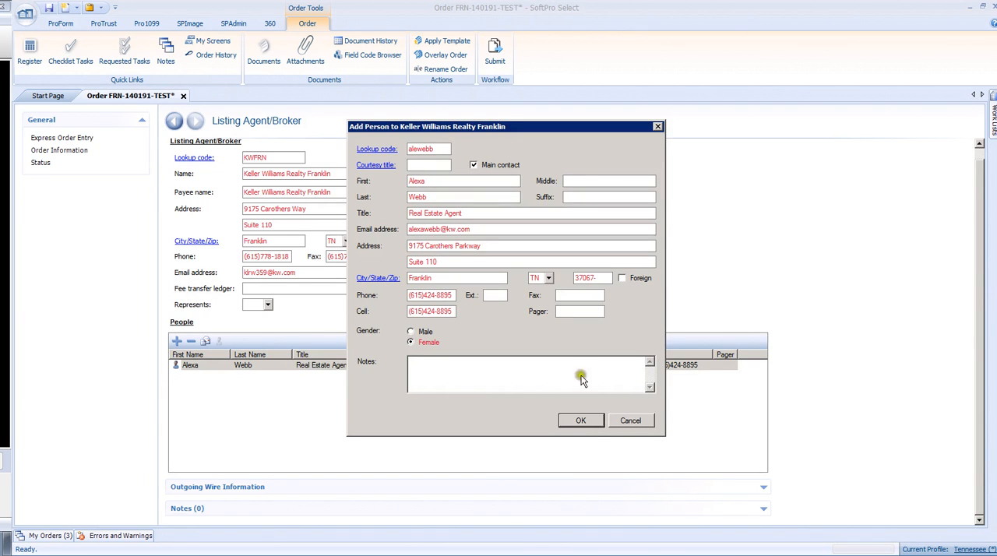
{"action": "left_click", "coordinate": [579, 421]}
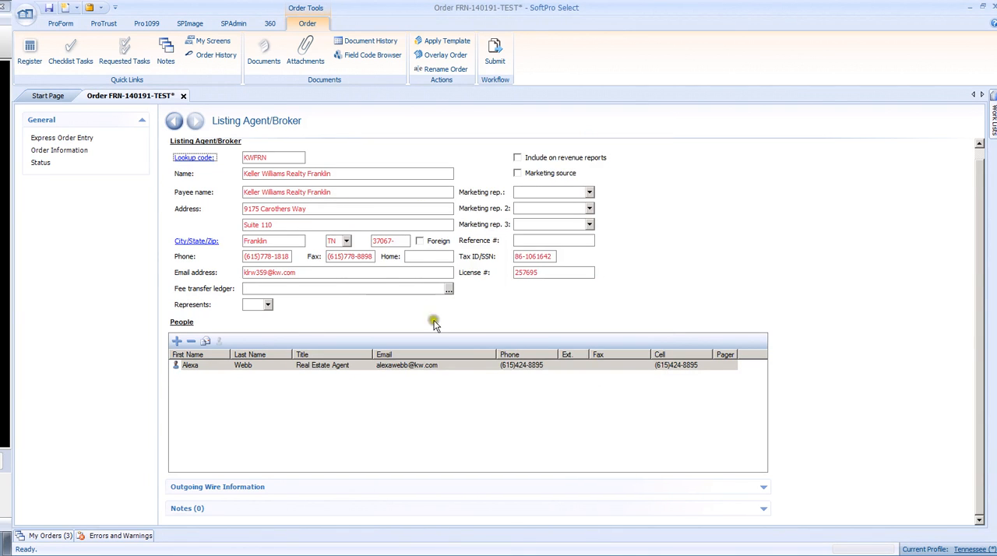
Step: Return to Express Order Entry, save the order and bring up its Order Contacts list
{"action": "left_click", "coordinate": [173, 121]}
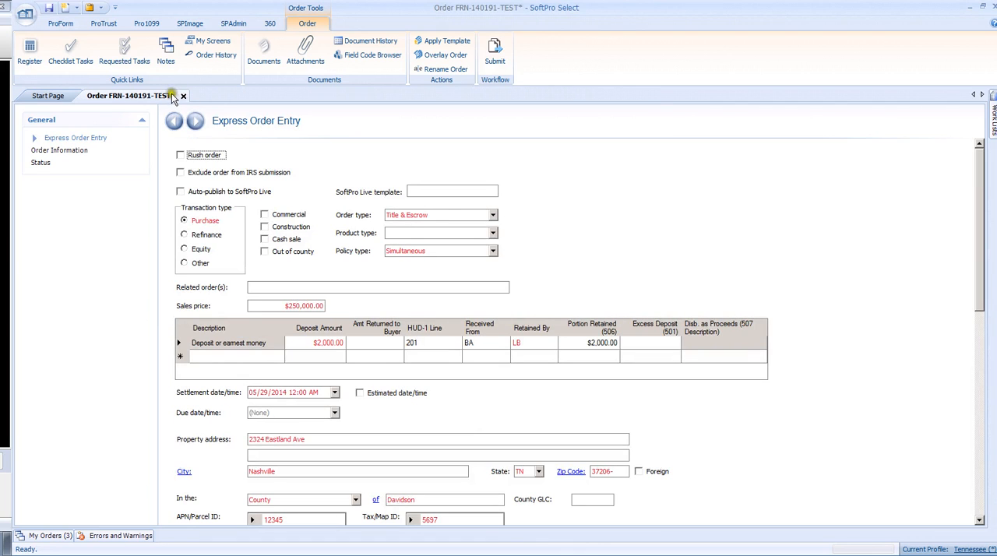
{"action": "left_click", "coordinate": [49, 7]}
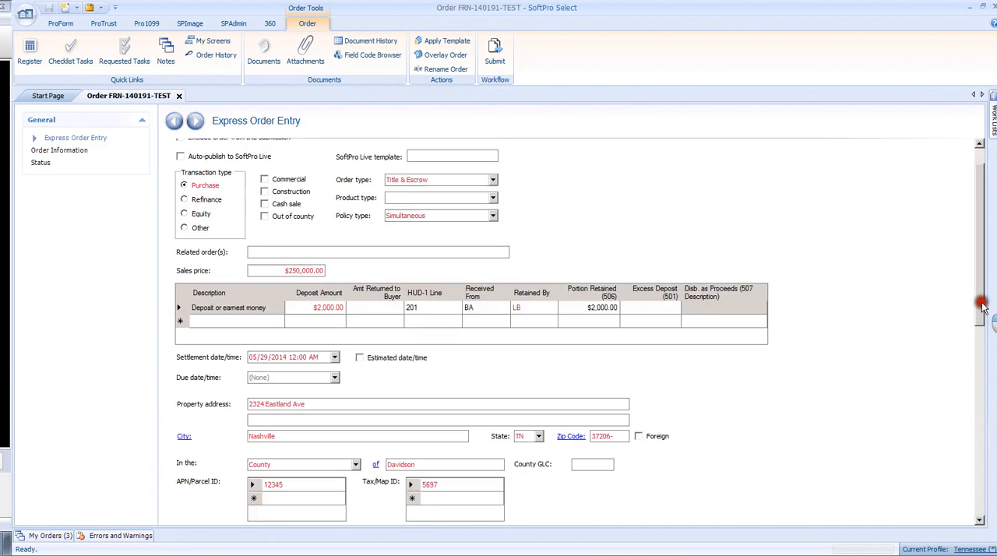
{"action": "left_click_drag", "start_coordinate": [988, 301], "coordinate": [975, 492]}
{"action": "left_click", "coordinate": [202, 424]}
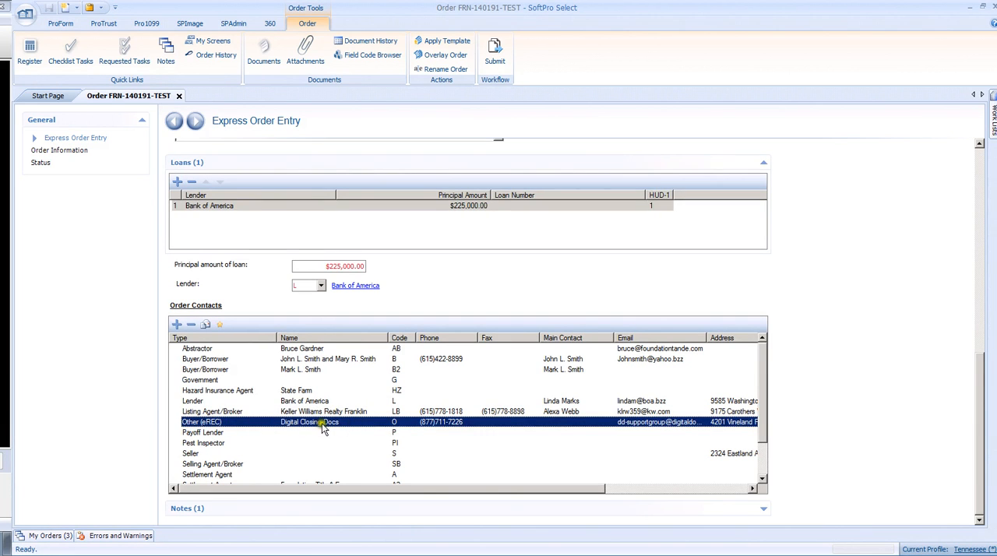
{"action": "left_click", "coordinate": [198, 433]}
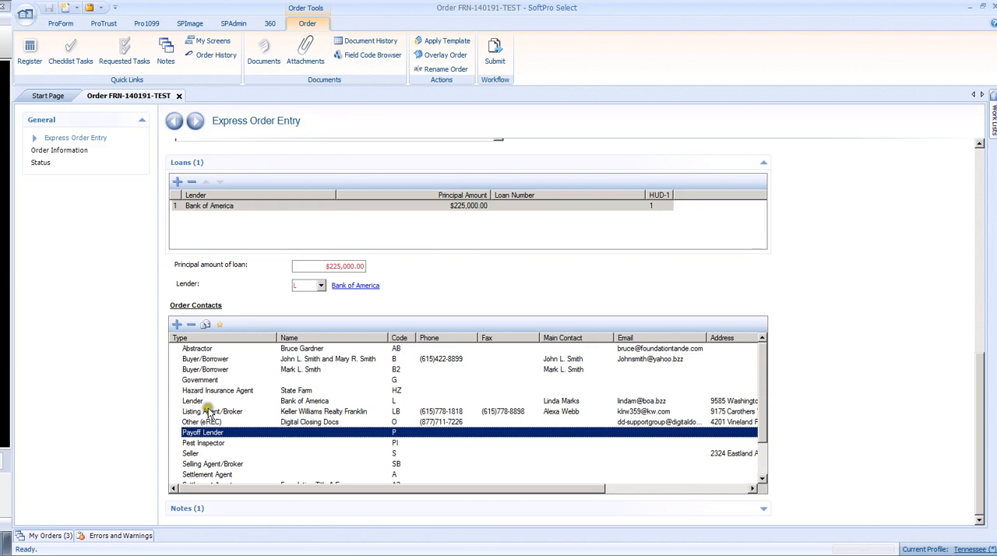
{"action": "left_click", "coordinate": [177, 325]}
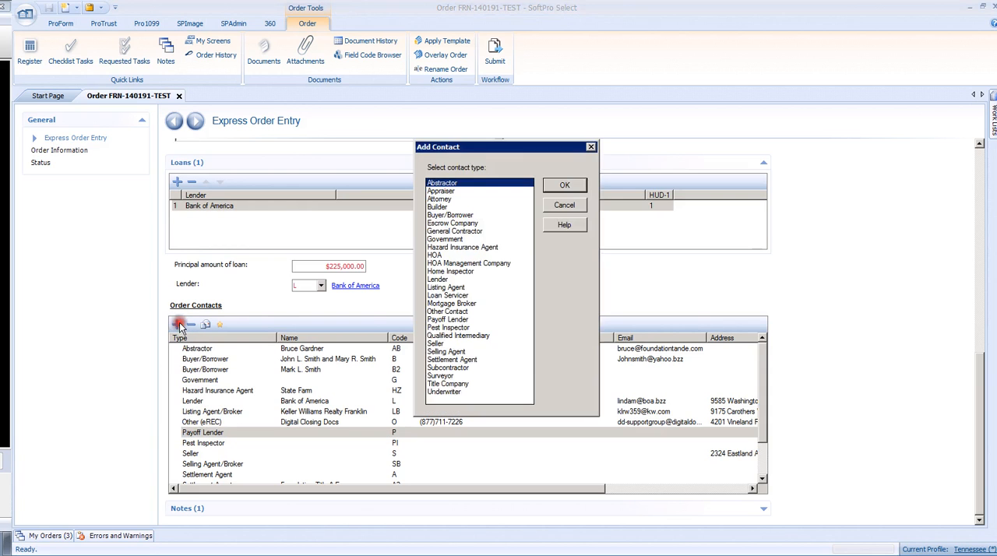
{"action": "left_click", "coordinate": [449, 320]}
{"action": "left_click", "coordinate": [558, 204]}
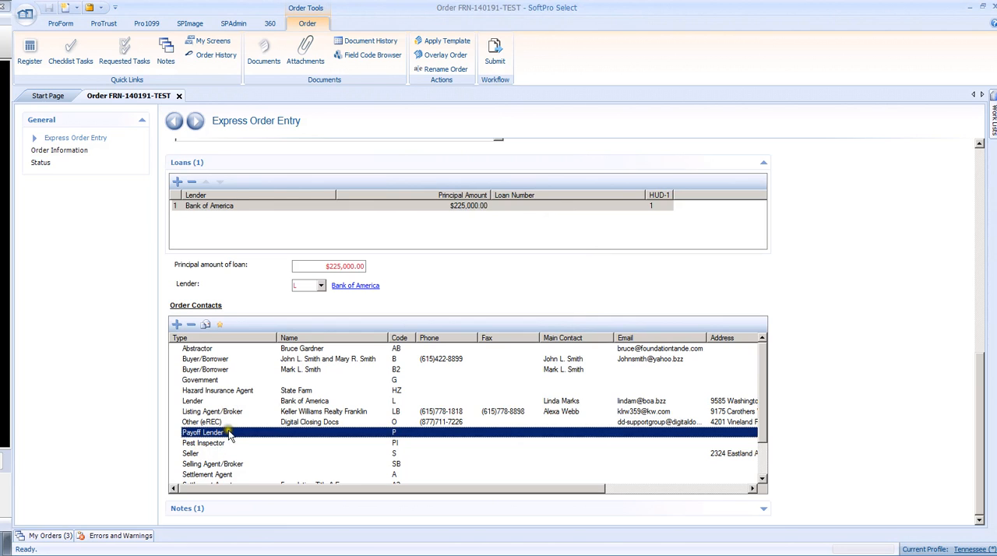
Step: Open the Seller order contact and enter the seller's first and last name
{"action": "left_click", "coordinate": [204, 444]}
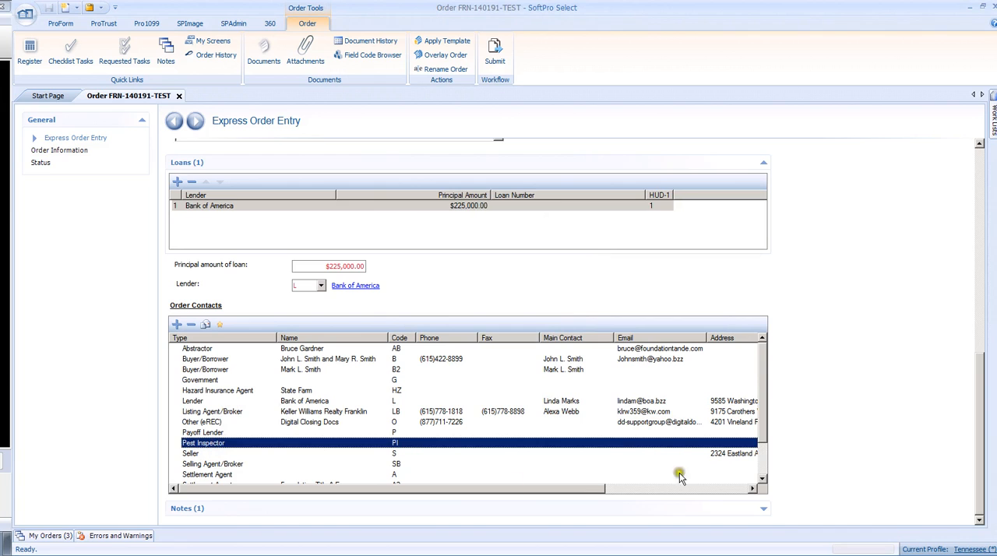
{"action": "left_click_drag", "start_coordinate": [769, 427], "coordinate": [760, 467]}
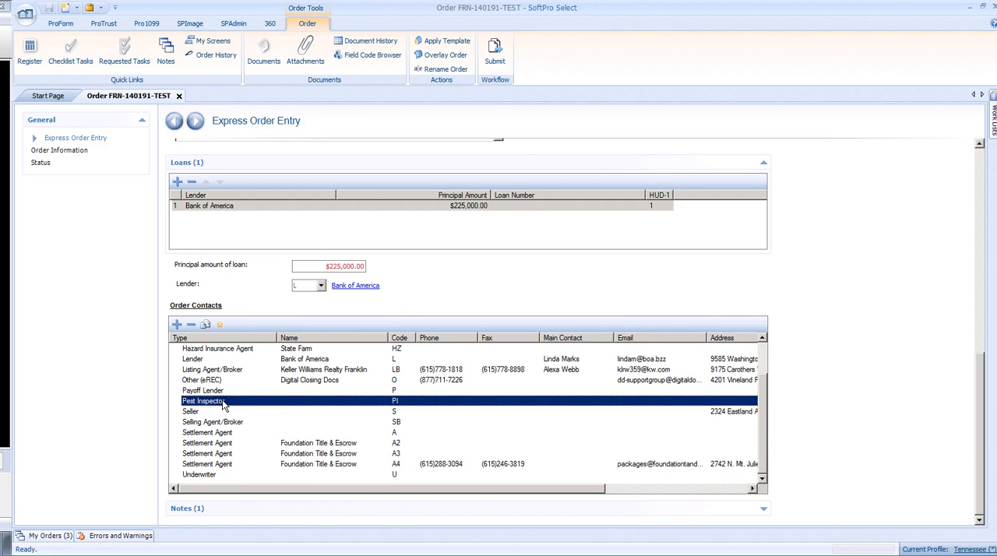
{"action": "left_click", "coordinate": [192, 414]}
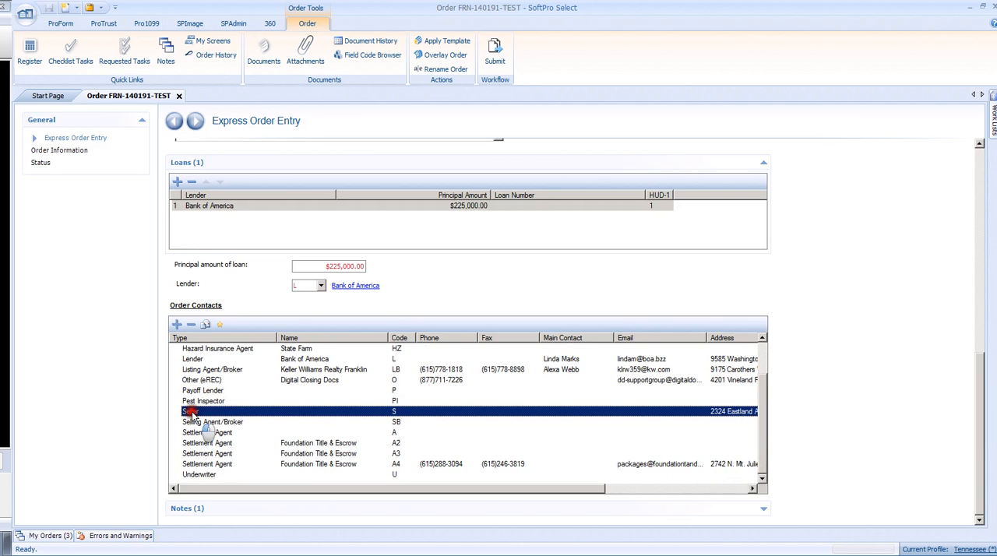
{"action": "double_click", "coordinate": [192, 413]}
{"action": "left_click", "coordinate": [263, 184]}
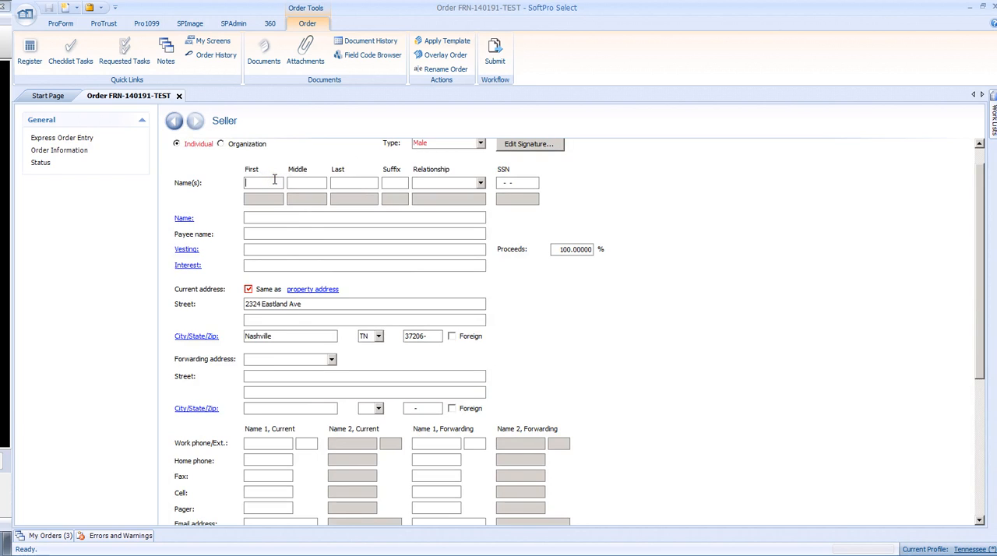
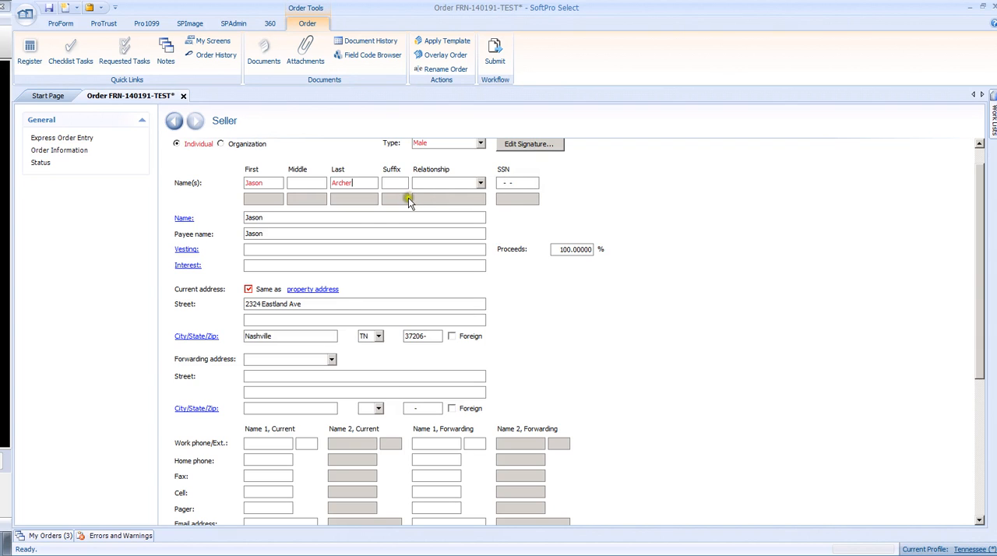
{"action": "left_click", "coordinate": [251, 251]}
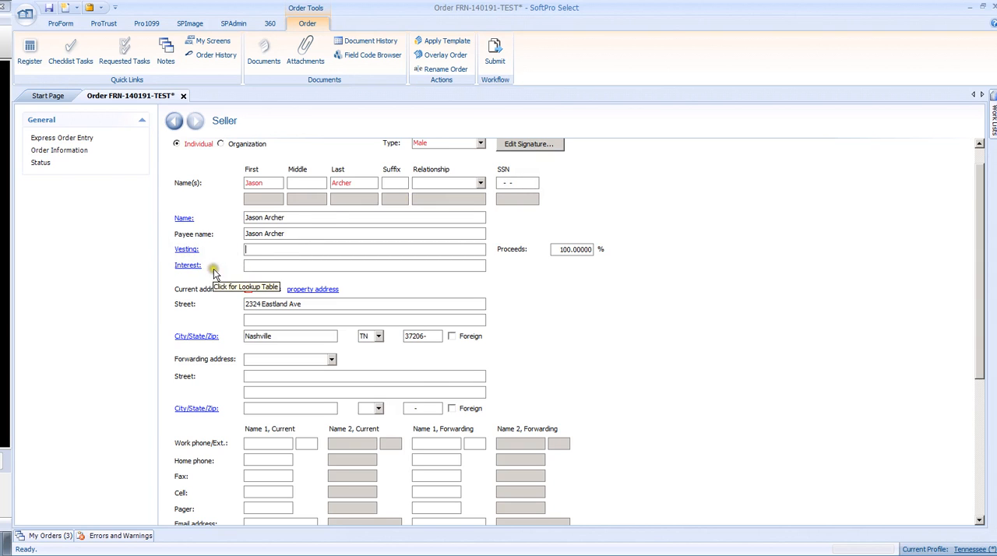
Step: Switch the seller's current address option "Same as property address" off and back on
{"action": "scroll", "coordinate": [214, 269], "scroll_direction": "down", "scroll_amount": 2}
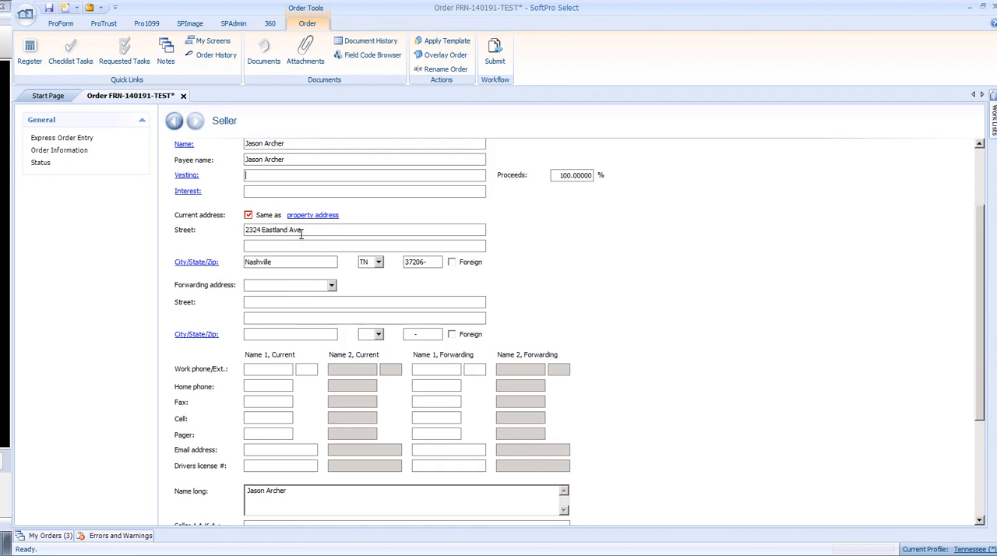
{"action": "left_click", "coordinate": [248, 215]}
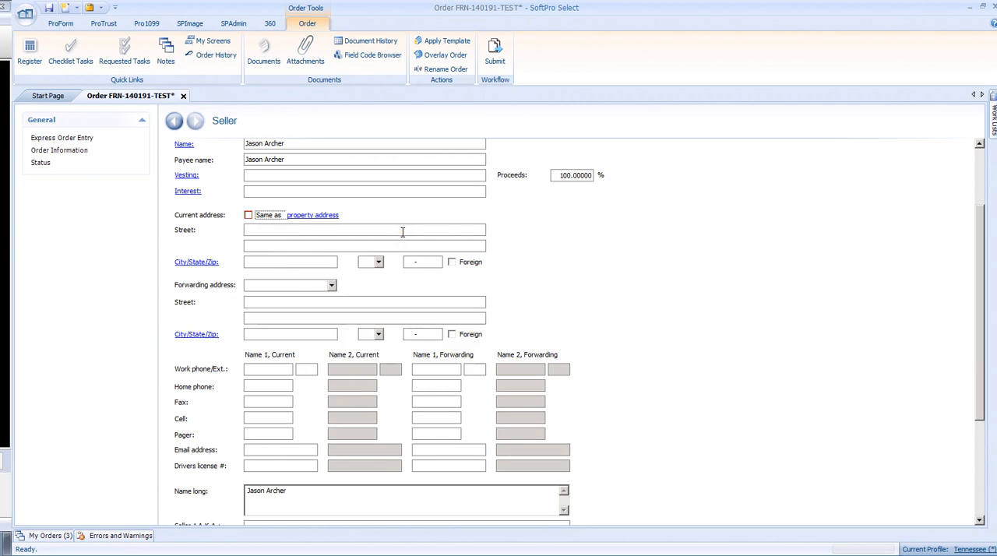
{"action": "left_click", "coordinate": [248, 216]}
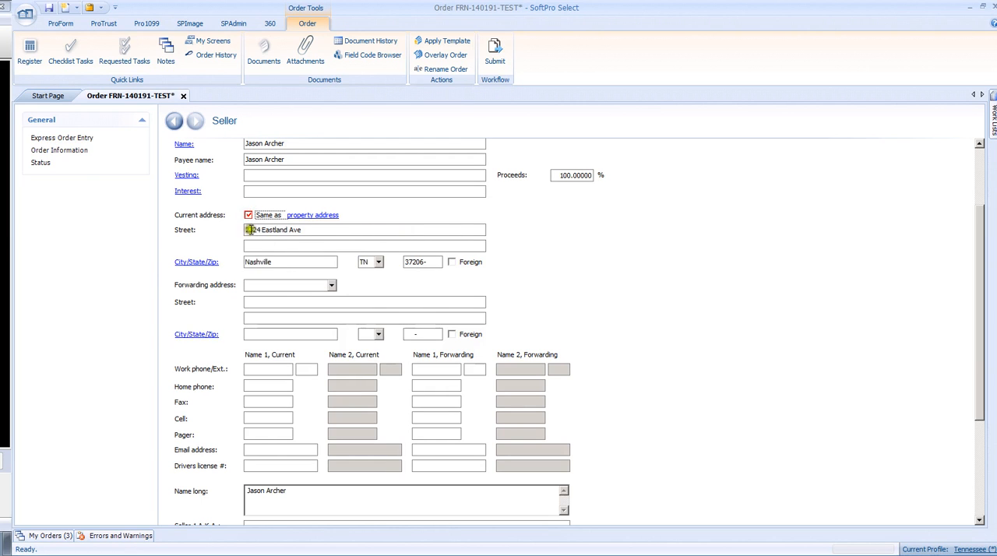
Step: Look over the seller's phone fields and Outgoing Wire Information, and return to Express Order Entry
{"action": "scroll", "coordinate": [214, 252], "scroll_direction": "down", "scroll_amount": 3}
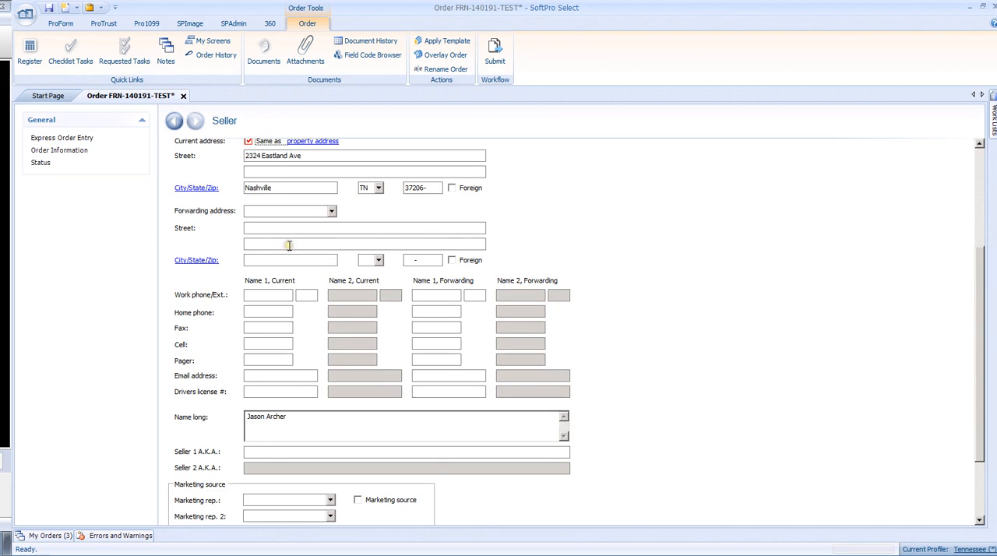
{"action": "scroll", "coordinate": [281, 245], "scroll_direction": "down", "scroll_amount": 3}
{"action": "left_click", "coordinate": [269, 221]}
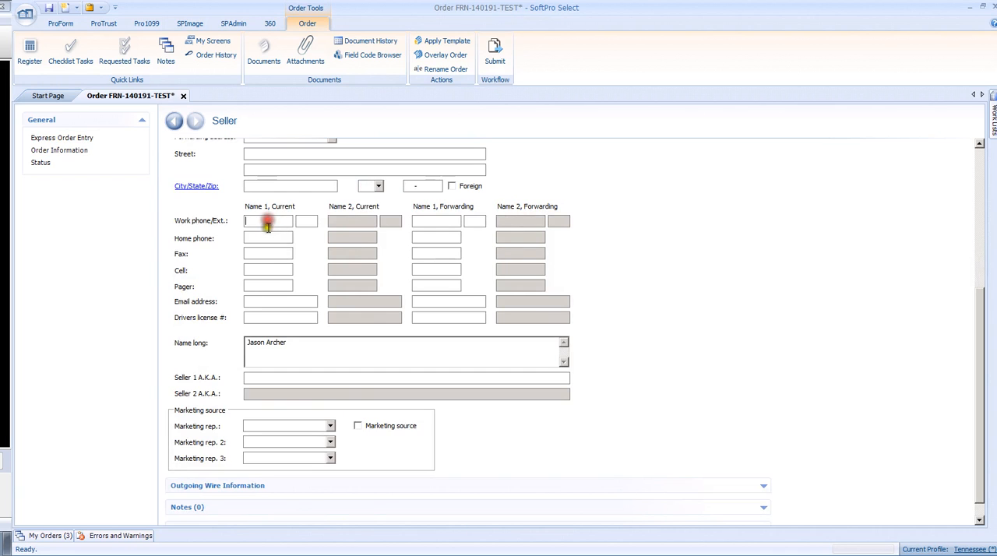
{"action": "left_click", "coordinate": [268, 237]}
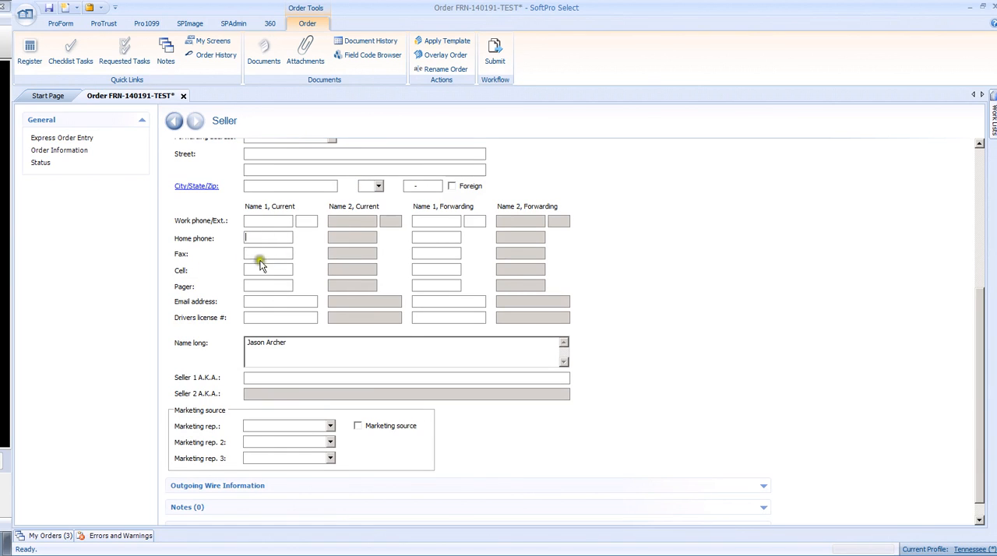
{"action": "scroll", "coordinate": [271, 299], "scroll_direction": "down", "scroll_amount": 1}
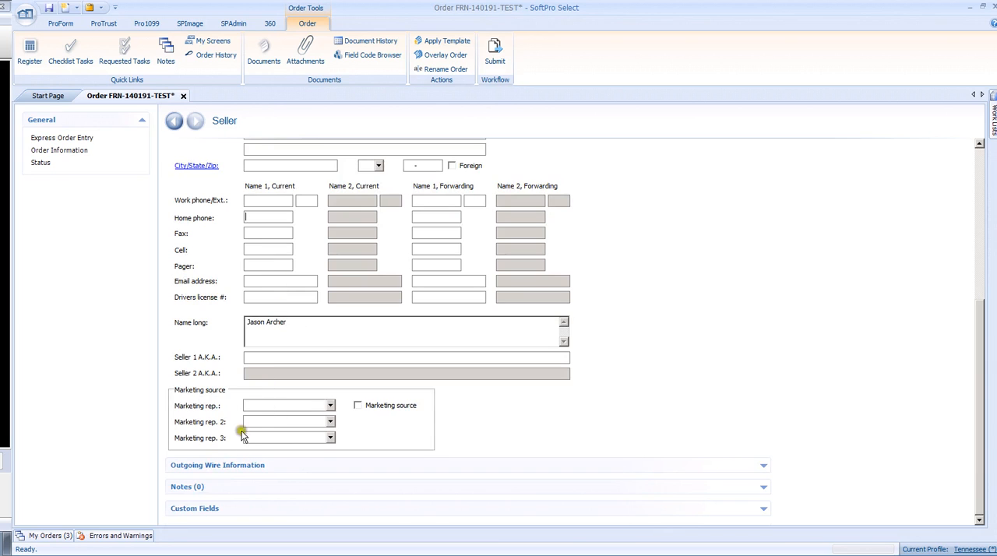
{"action": "left_click", "coordinate": [191, 466]}
{"action": "scroll", "coordinate": [191, 472], "scroll_direction": "down", "scroll_amount": 1}
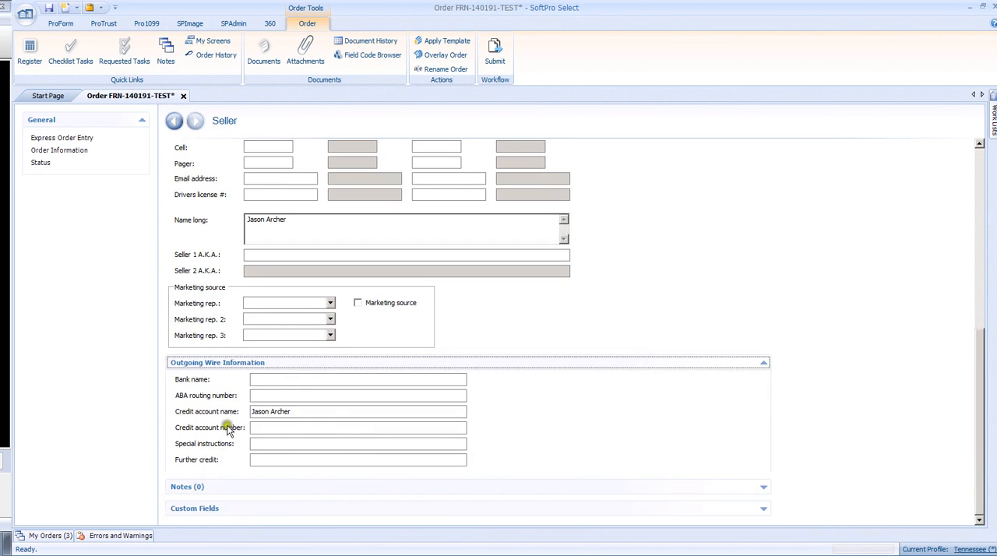
{"action": "left_click", "coordinate": [763, 363]}
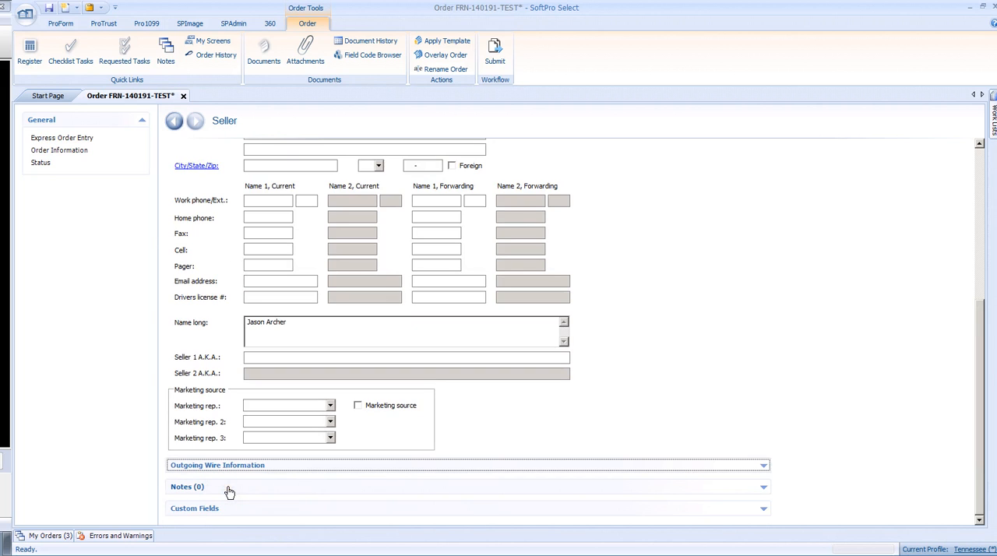
{"action": "left_click", "coordinate": [176, 123]}
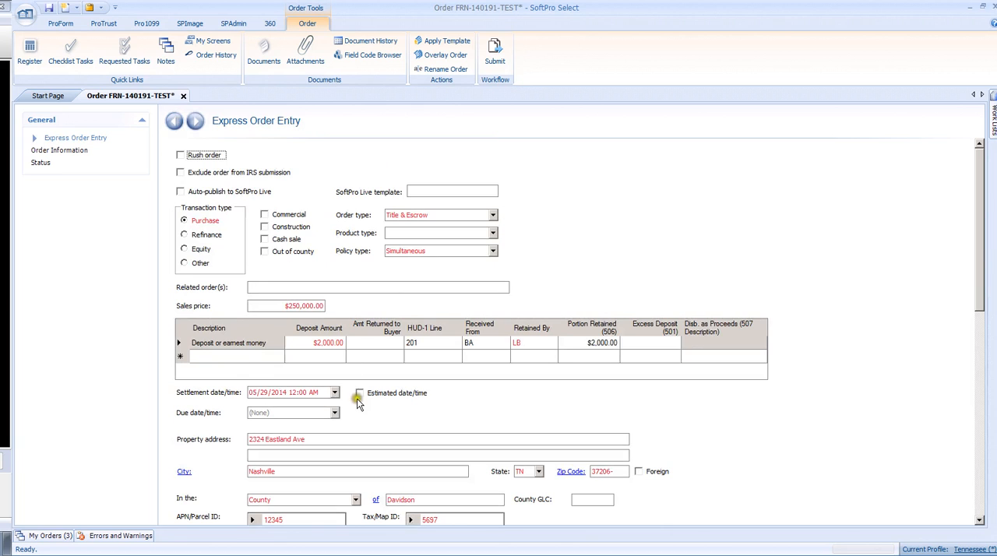
Step: Open the Selling Agent/Broker order contact and fill it from the A&Rrealty lookup entry
{"action": "scroll", "coordinate": [358, 405], "scroll_direction": "down", "scroll_amount": 12}
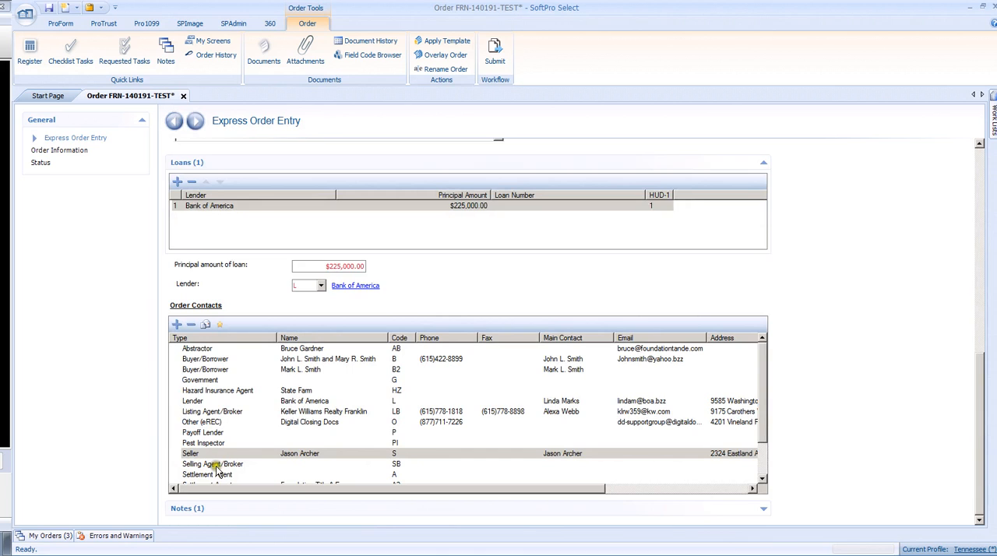
{"action": "double_click", "coordinate": [218, 466]}
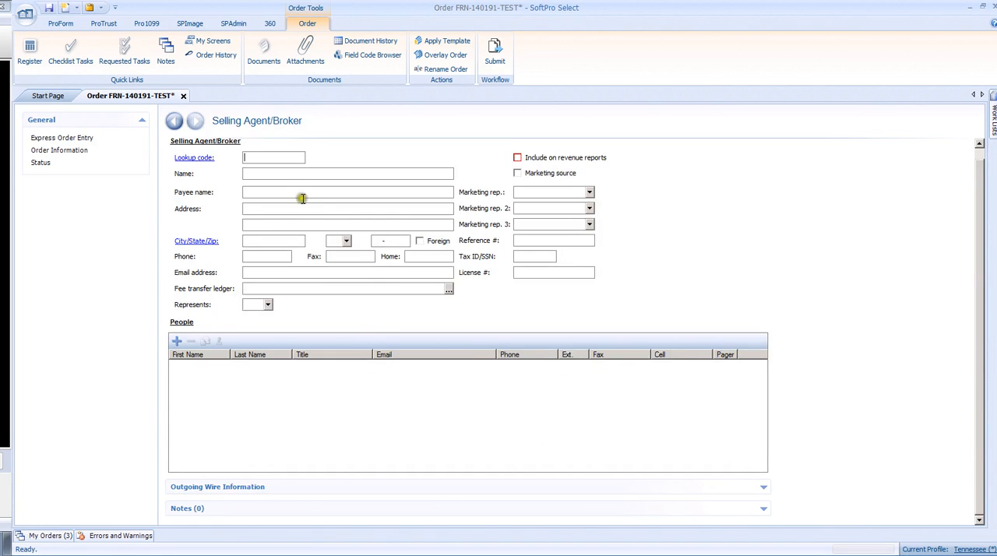
{"action": "left_click", "coordinate": [189, 159]}
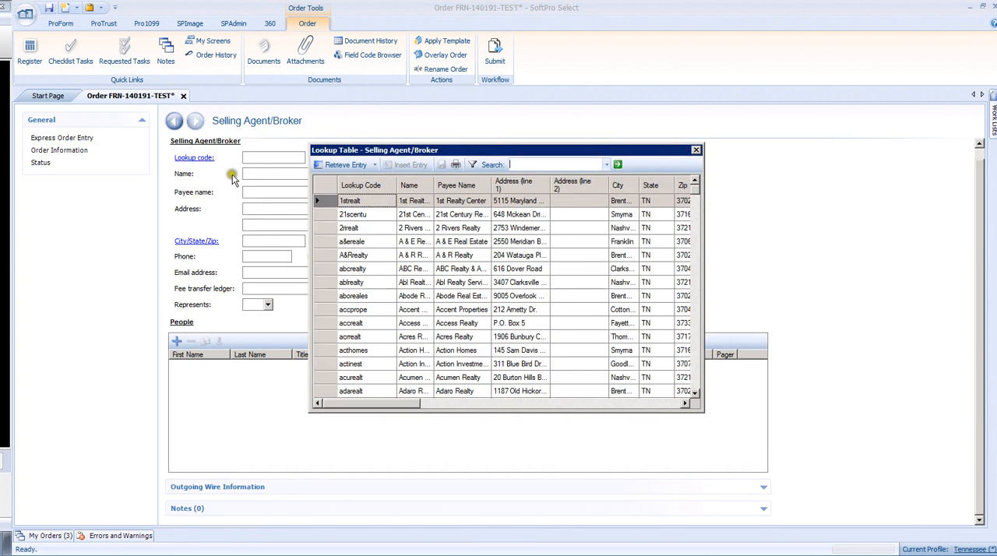
{"action": "double_click", "coordinate": [328, 260]}
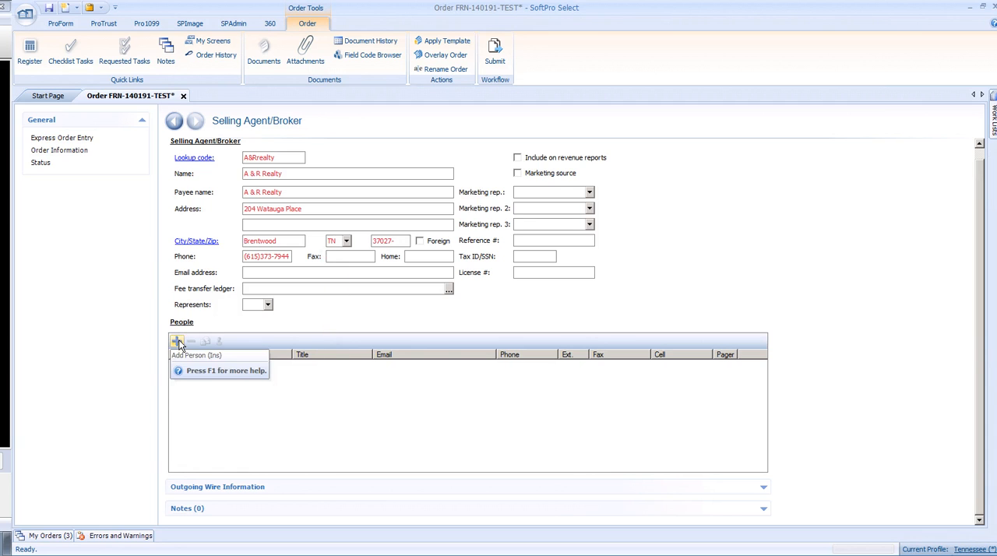
Step: Add a person to the A & R Realty selling agent contact, check the person lookup table, and enter the agent's first and last name
{"action": "left_click", "coordinate": [177, 342]}
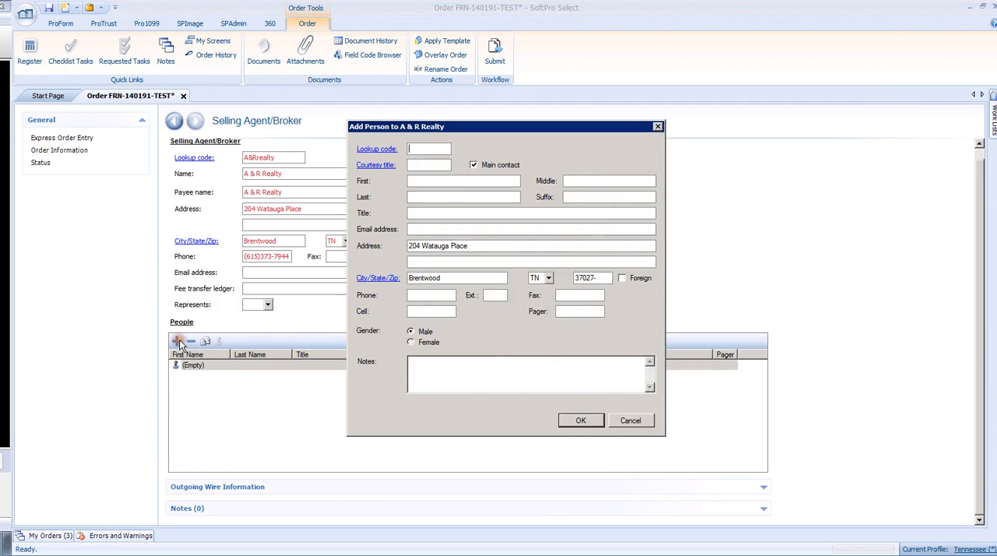
{"action": "left_click", "coordinate": [377, 149]}
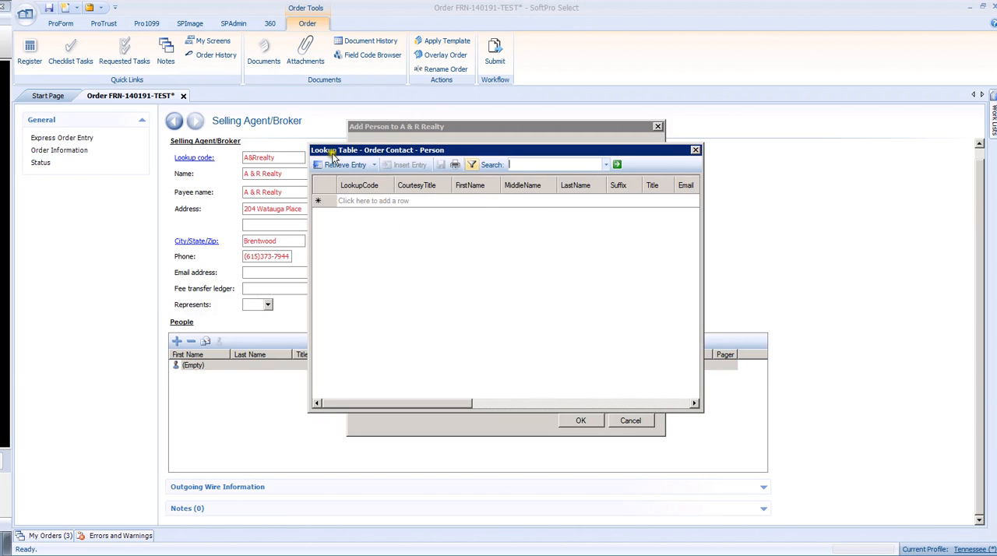
{"action": "left_click", "coordinate": [695, 150]}
{"action": "left_click", "coordinate": [417, 180]}
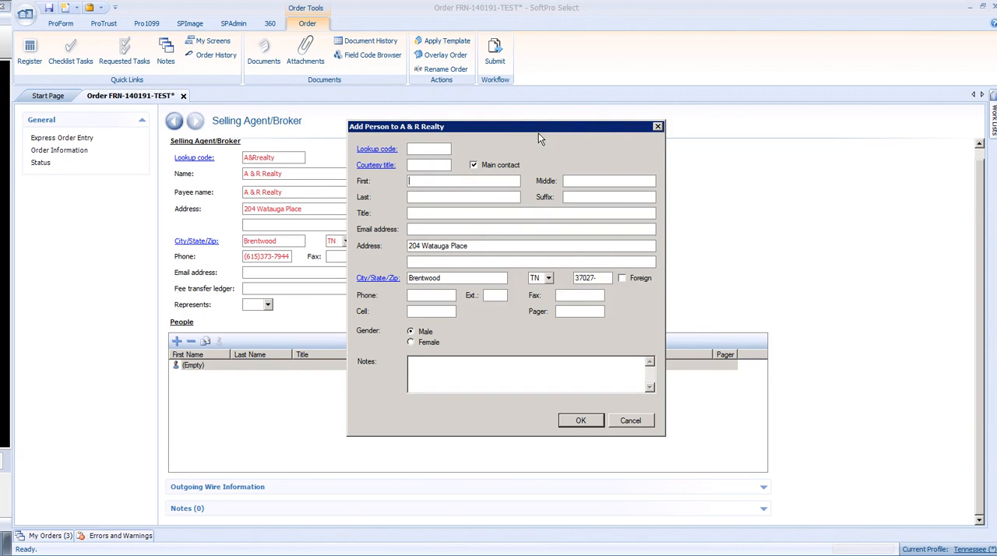
{"action": "key", "text": "Tab"}
Step: Complete the person's record with the title Agent and the agent's e-mail address, and save the order from Express Order Entry
{"action": "left_click", "coordinate": [454, 211]}
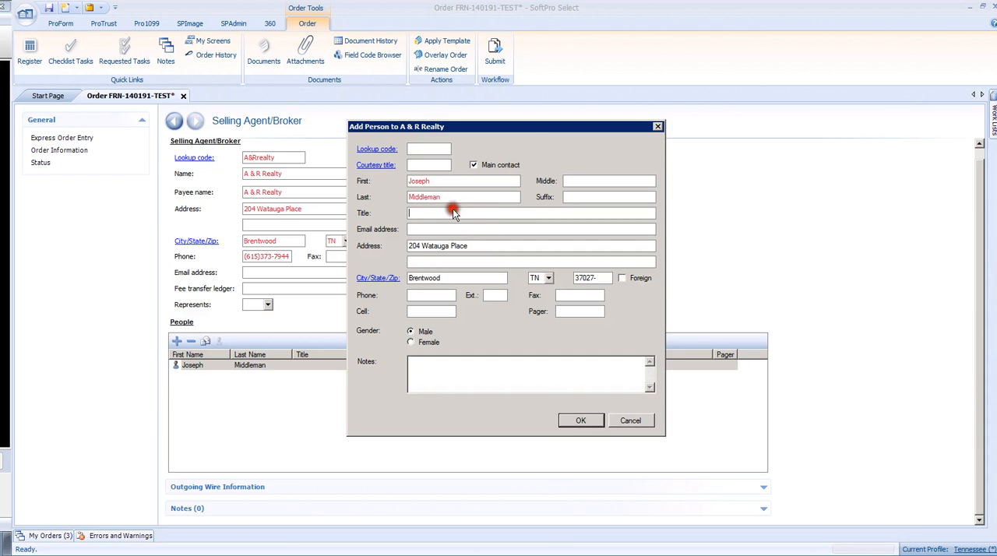
{"action": "type", "text": "Agent"}
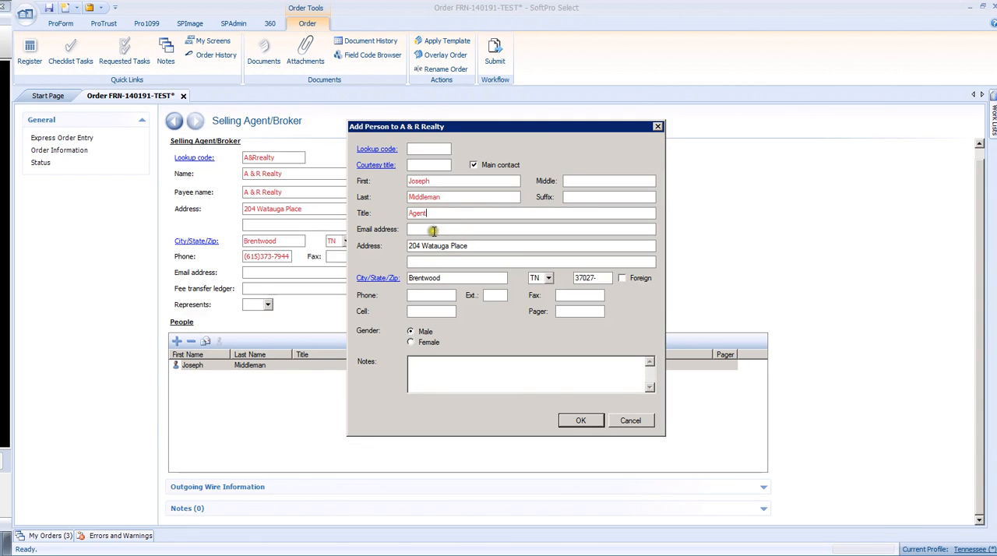
{"action": "left_click", "coordinate": [432, 229]}
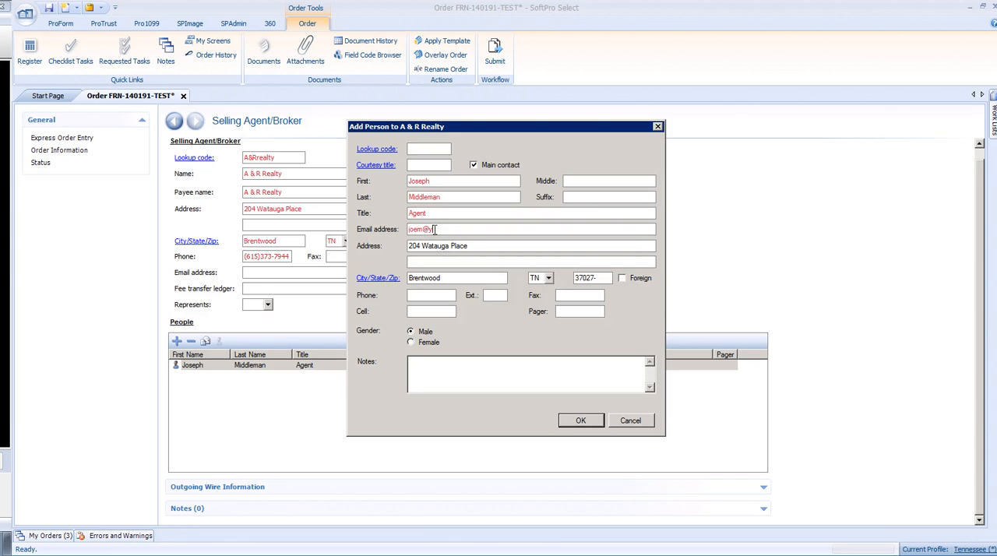
{"action": "left_click", "coordinate": [577, 421]}
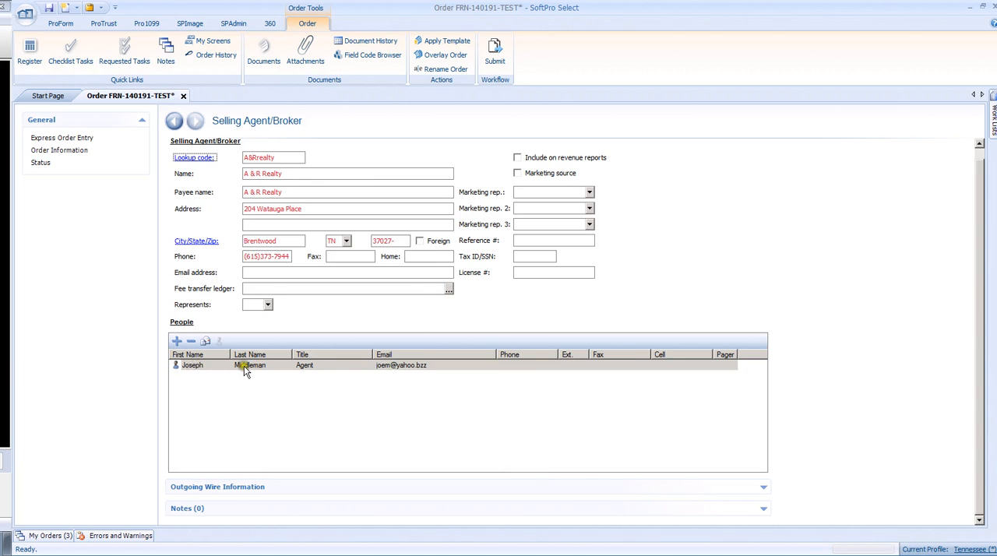
{"action": "left_click", "coordinate": [176, 122]}
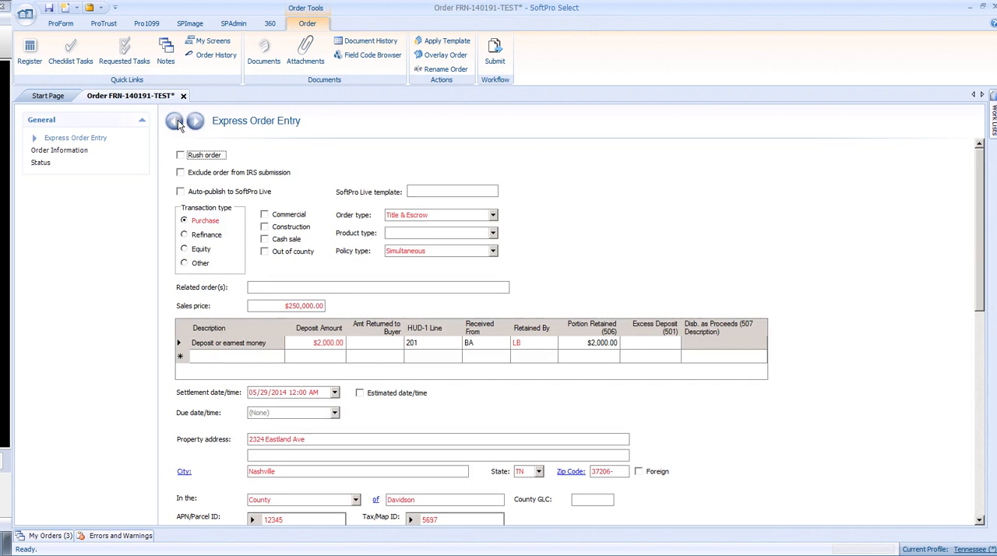
{"action": "left_click", "coordinate": [49, 8]}
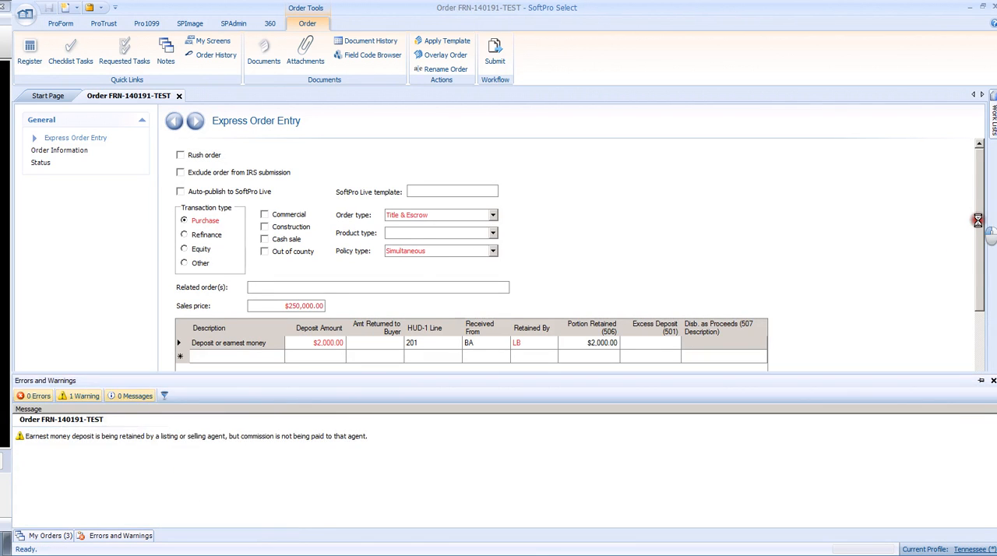
Step: Open the blank Settlement Agent order contact with code A and fill it from the franklin lookup entry
{"action": "left_click_drag", "start_coordinate": [978, 222], "coordinate": [974, 446]}
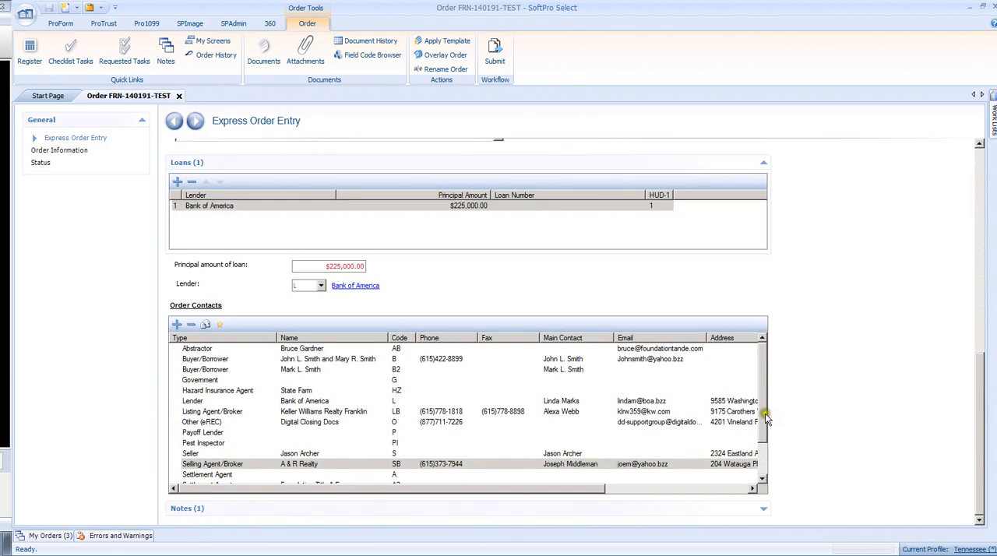
{"action": "left_click_drag", "start_coordinate": [767, 419], "coordinate": [766, 452]}
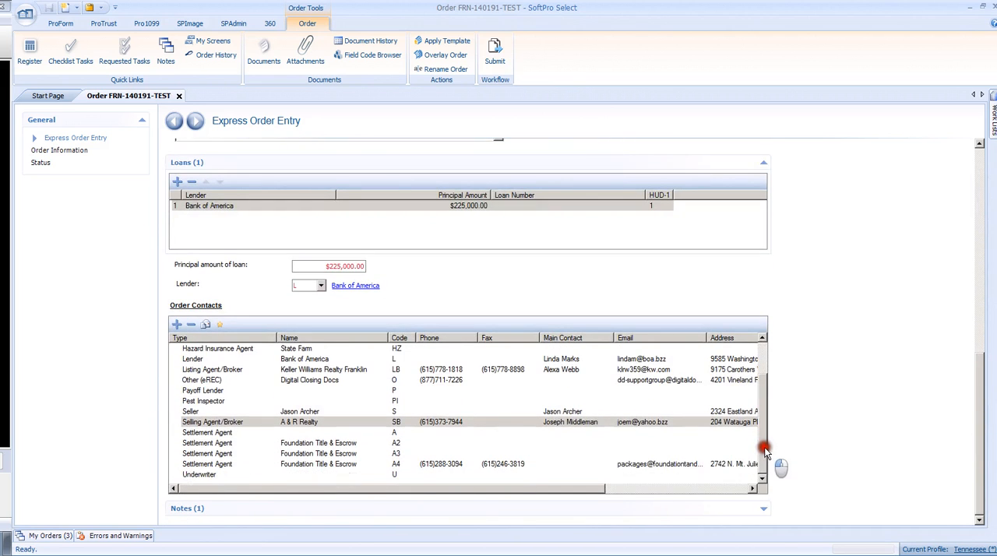
{"action": "left_click", "coordinate": [212, 434]}
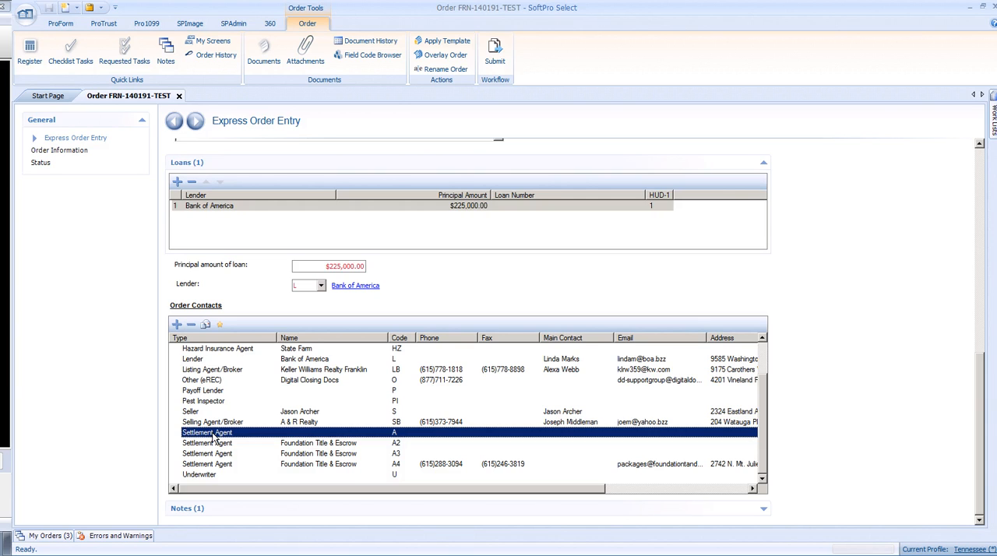
{"action": "left_click", "coordinate": [212, 434]}
{"action": "double_click", "coordinate": [212, 439]}
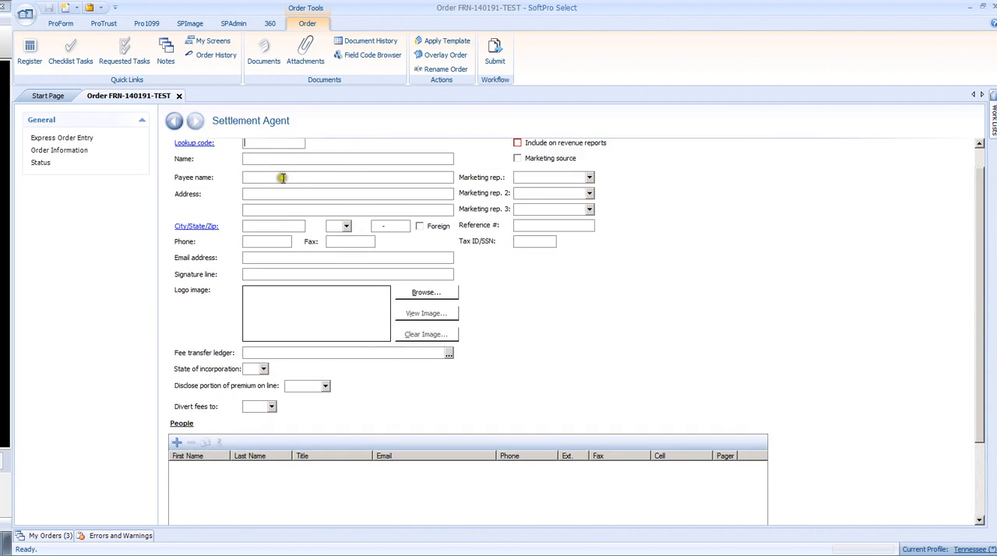
{"action": "left_click", "coordinate": [187, 169]}
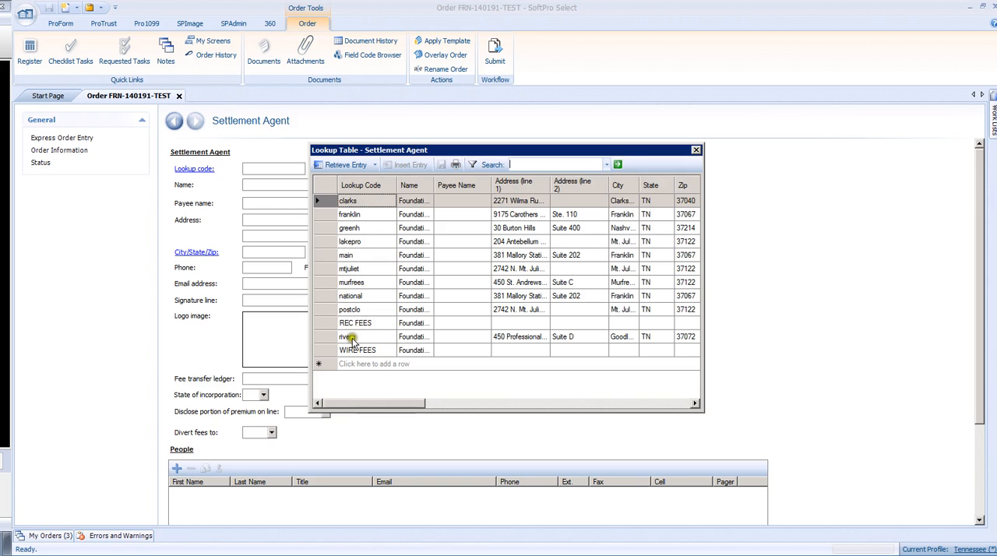
{"action": "double_click", "coordinate": [323, 212]}
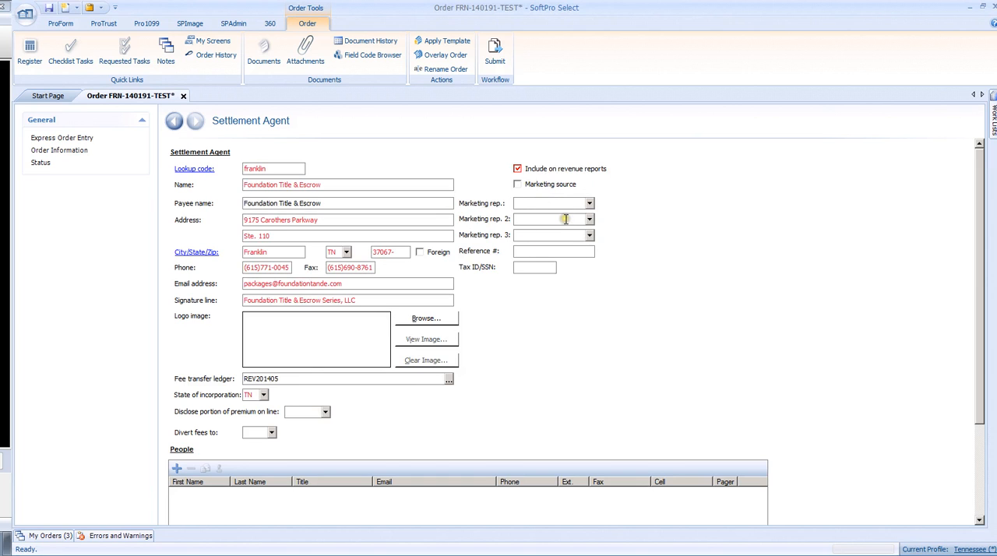
Step: Add the first escrow officer from the person lookup to the settlement agent, set the gender to Female, and return to Express Order Entry
{"action": "scroll", "coordinate": [564, 290], "scroll_direction": "down", "scroll_amount": 3}
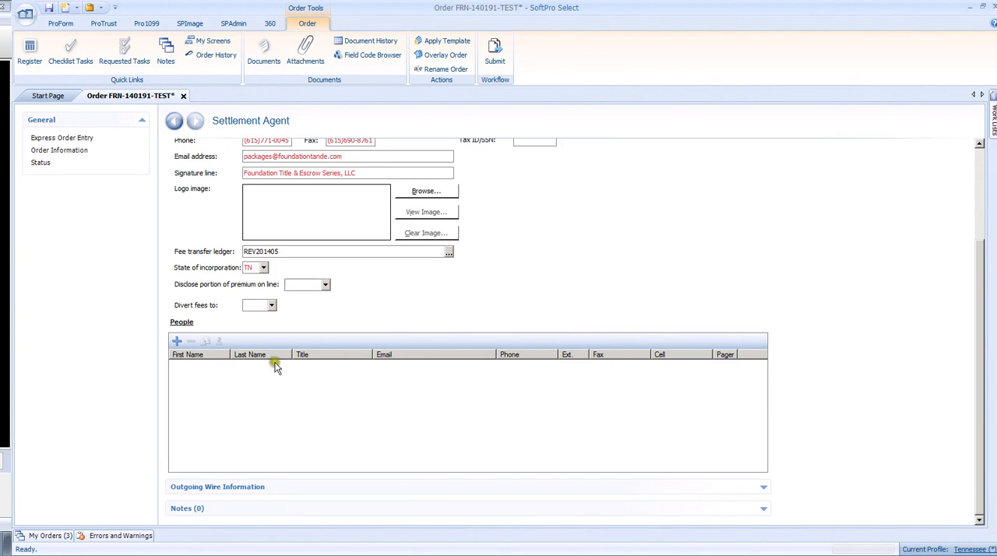
{"action": "left_click", "coordinate": [177, 343]}
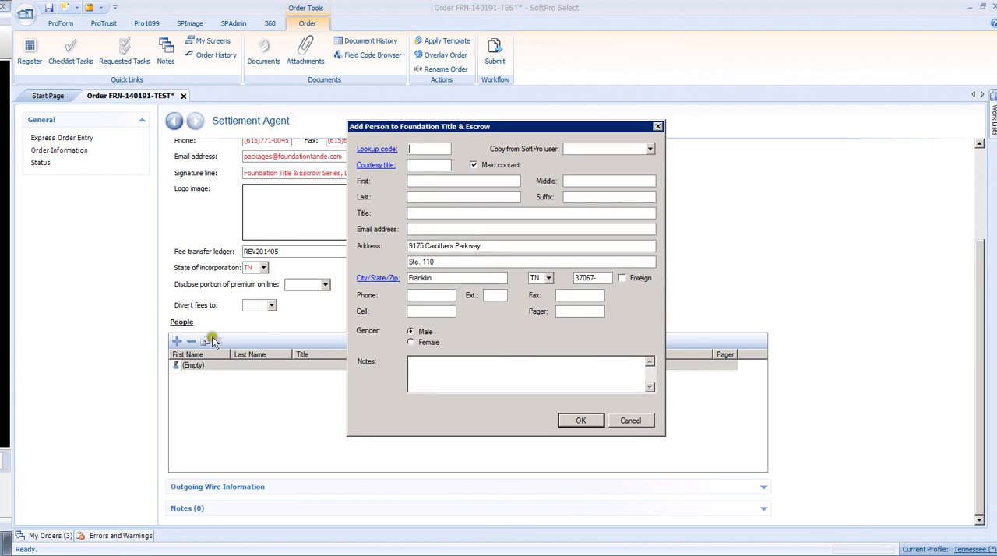
{"action": "left_click", "coordinate": [377, 149]}
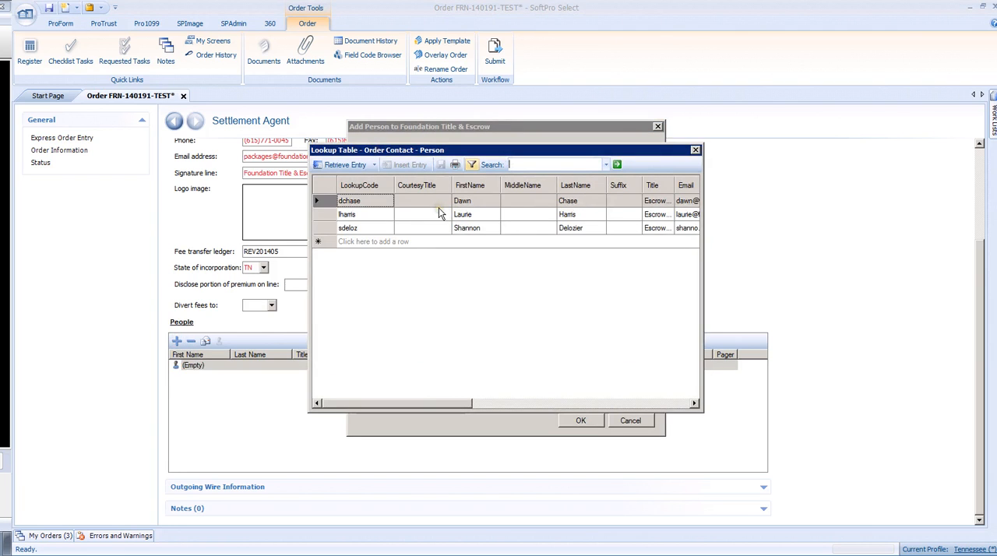
{"action": "double_click", "coordinate": [322, 201]}
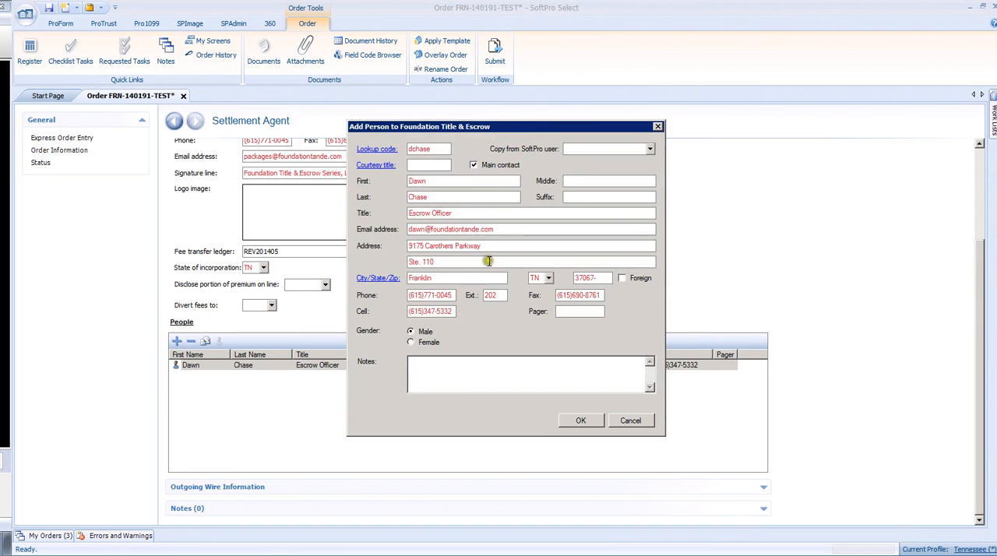
{"action": "left_click", "coordinate": [411, 343]}
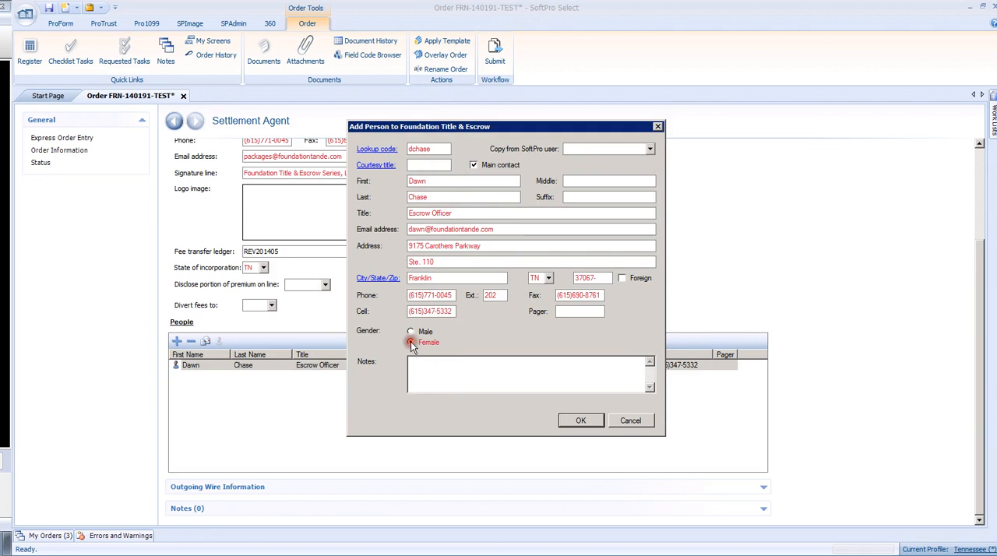
{"action": "left_click", "coordinate": [569, 423]}
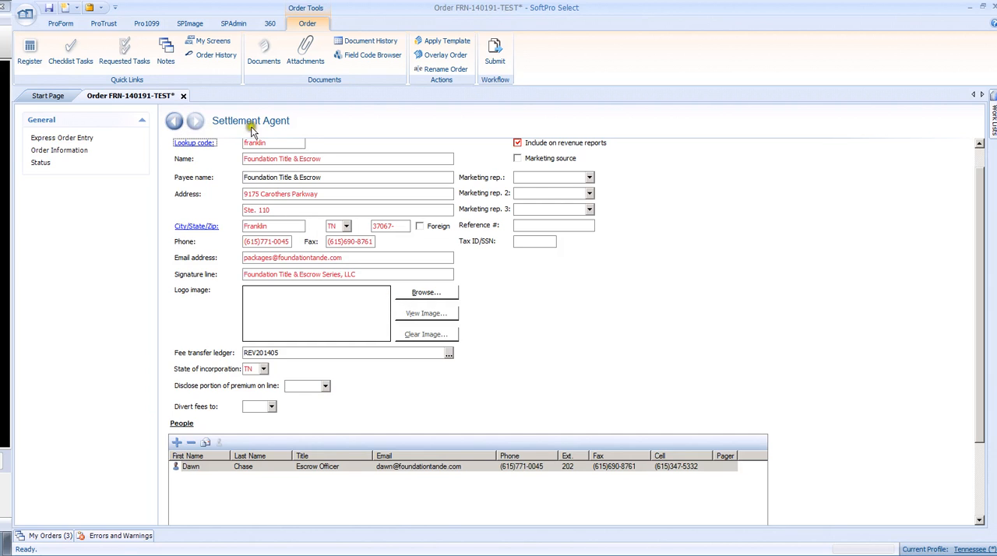
{"action": "left_click", "coordinate": [173, 123]}
Step: Review the additional Settlement Agent order contacts with codes A2, A3 and A4
{"action": "scroll", "coordinate": [375, 339], "scroll_direction": "down", "scroll_amount": 10}
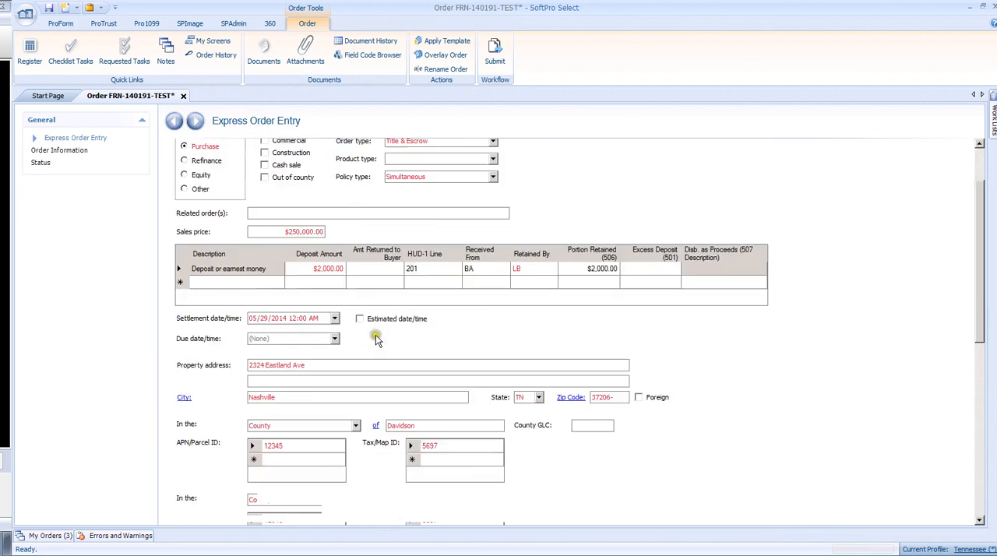
{"action": "scroll", "coordinate": [375, 347], "scroll_direction": "down", "scroll_amount": 1}
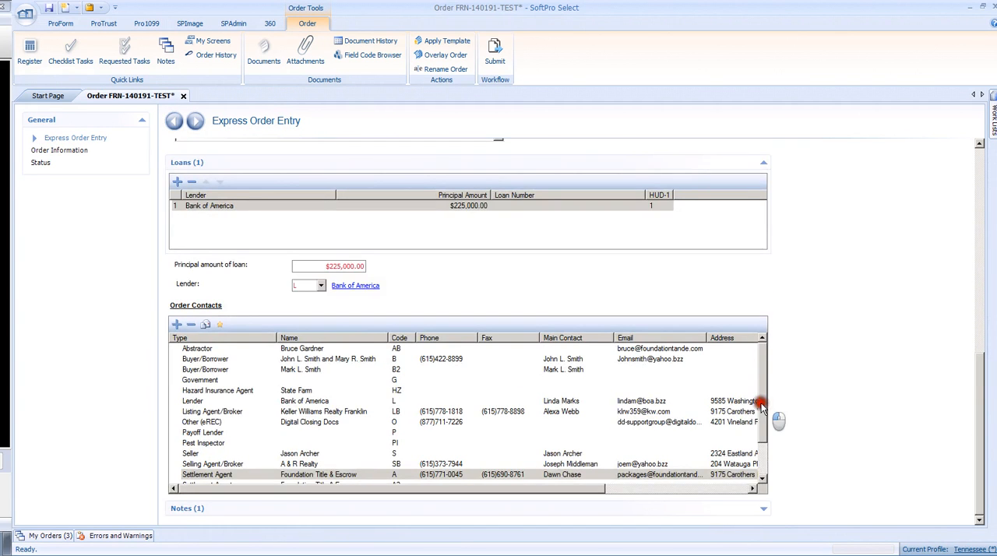
{"action": "scroll", "coordinate": [760, 433], "scroll_direction": "down", "scroll_amount": 2}
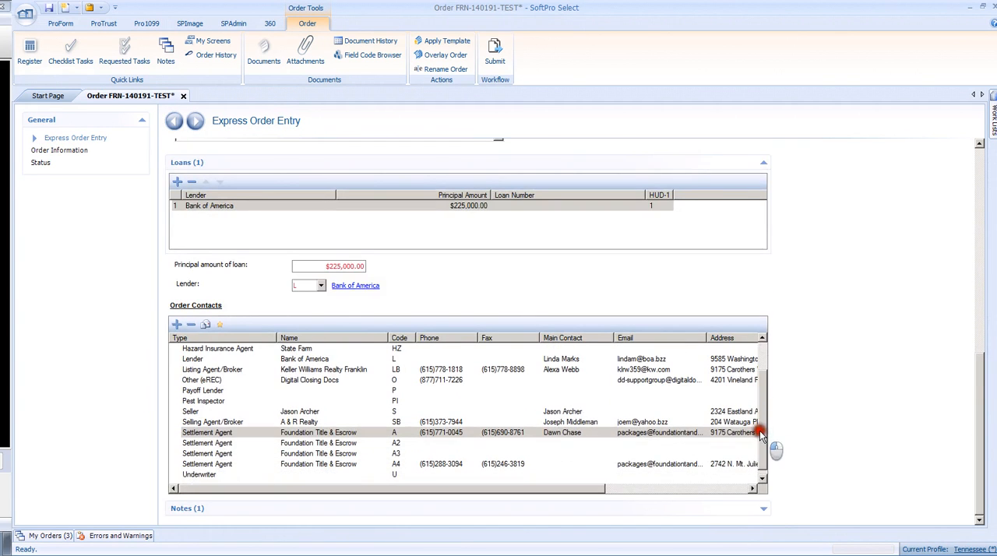
{"action": "left_click", "coordinate": [394, 445]}
{"action": "left_click", "coordinate": [396, 455]}
{"action": "left_click", "coordinate": [397, 464]}
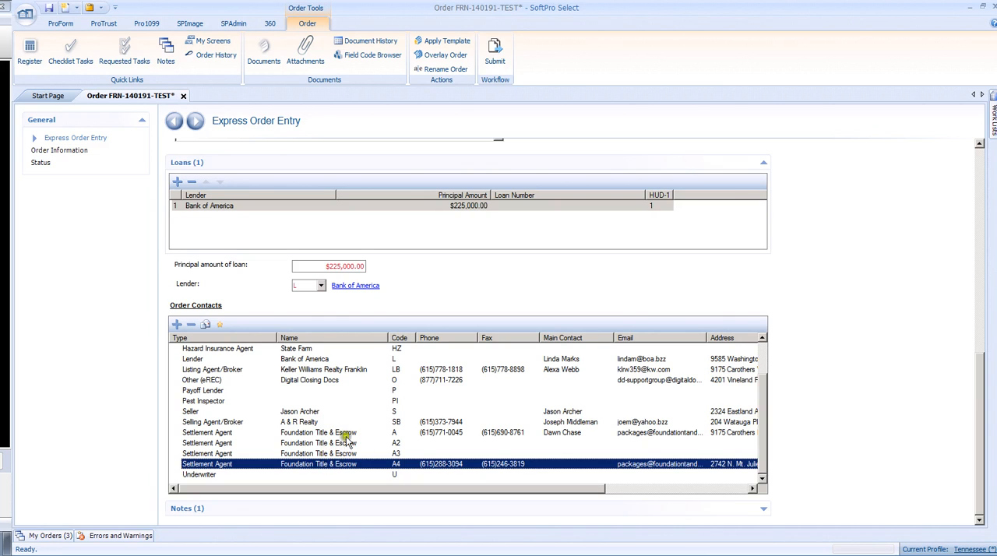
Step: Open the Underwriter order contact and select the FA entry in its lookup table
{"action": "left_click", "coordinate": [202, 475]}
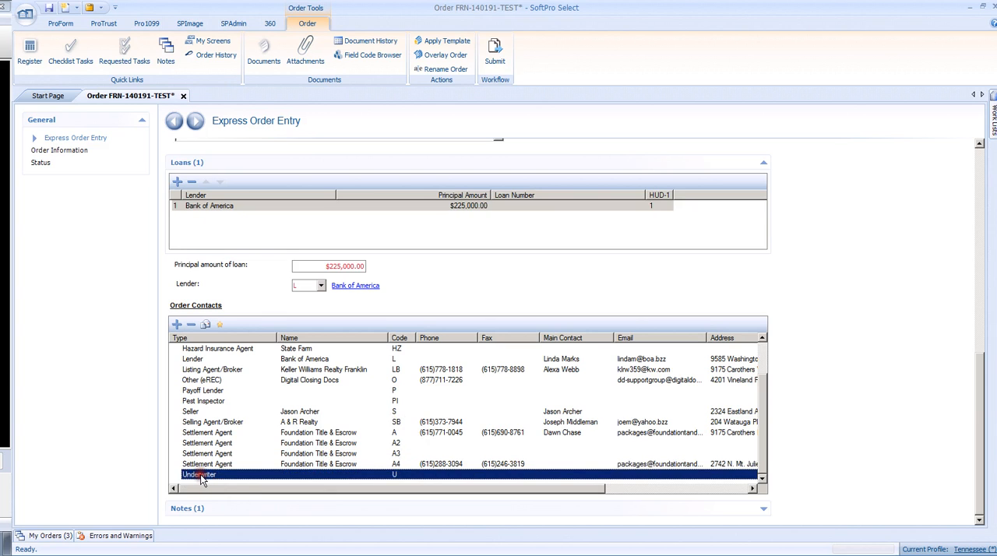
{"action": "double_click", "coordinate": [202, 477]}
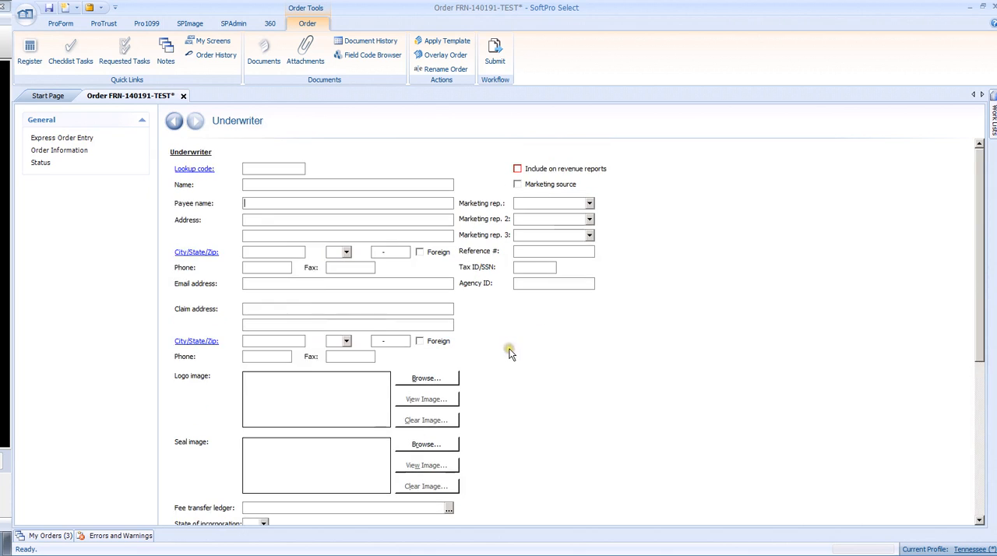
{"action": "left_click", "coordinate": [196, 171]}
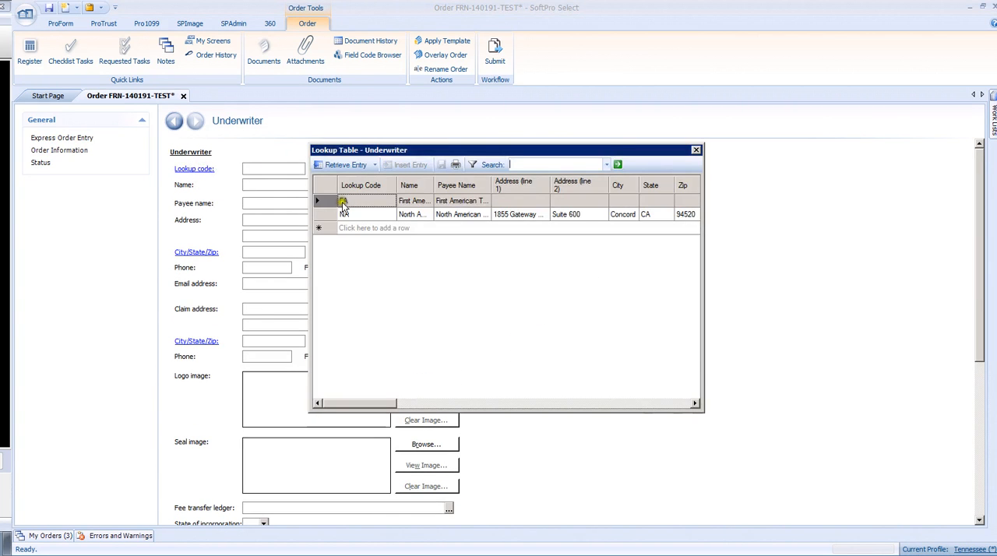
{"action": "left_click", "coordinate": [355, 202]}
{"action": "left_click", "coordinate": [328, 203]}
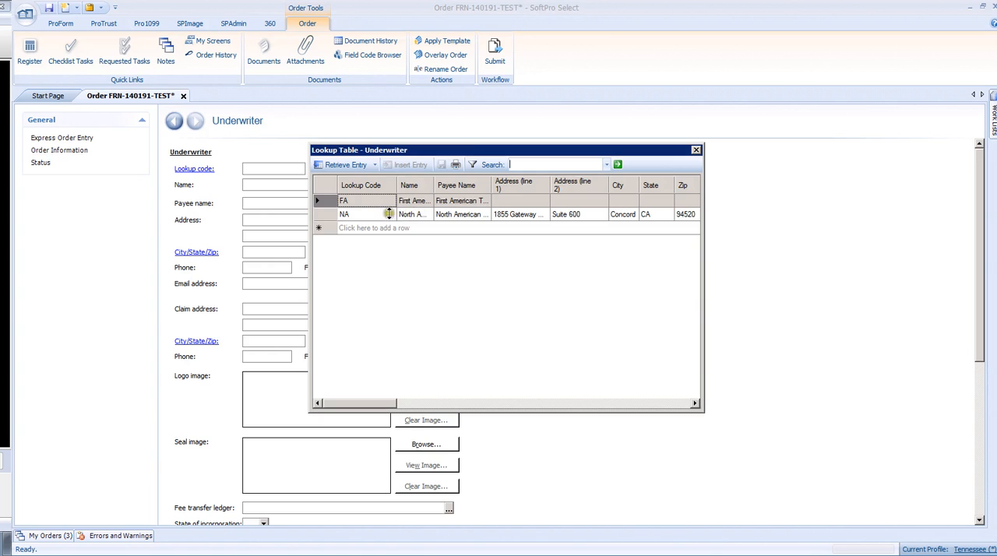
Step: Fill the Underwriter contact from the FA lookup entry, return to Express Order Entry, and save the order
{"action": "double_click", "coordinate": [320, 200]}
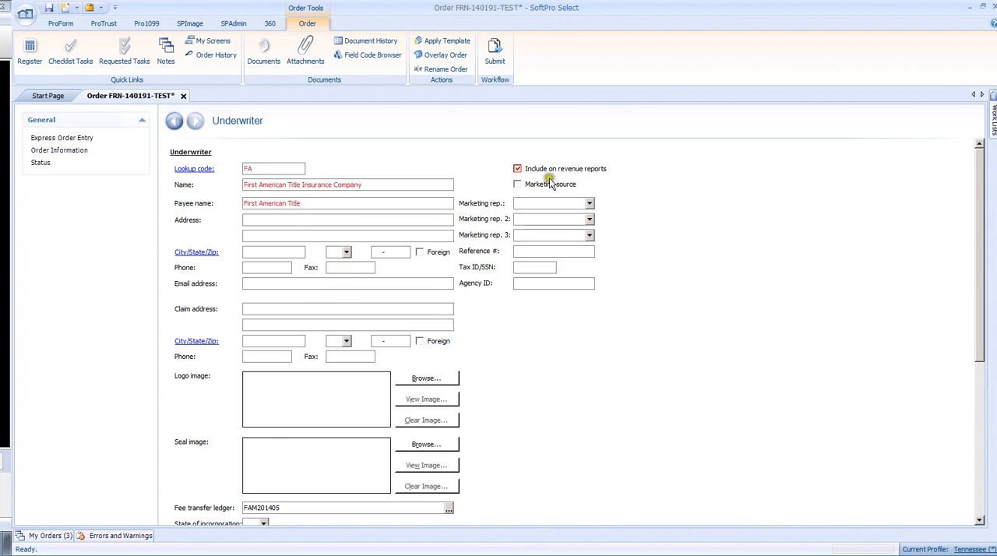
{"action": "left_click", "coordinate": [174, 123]}
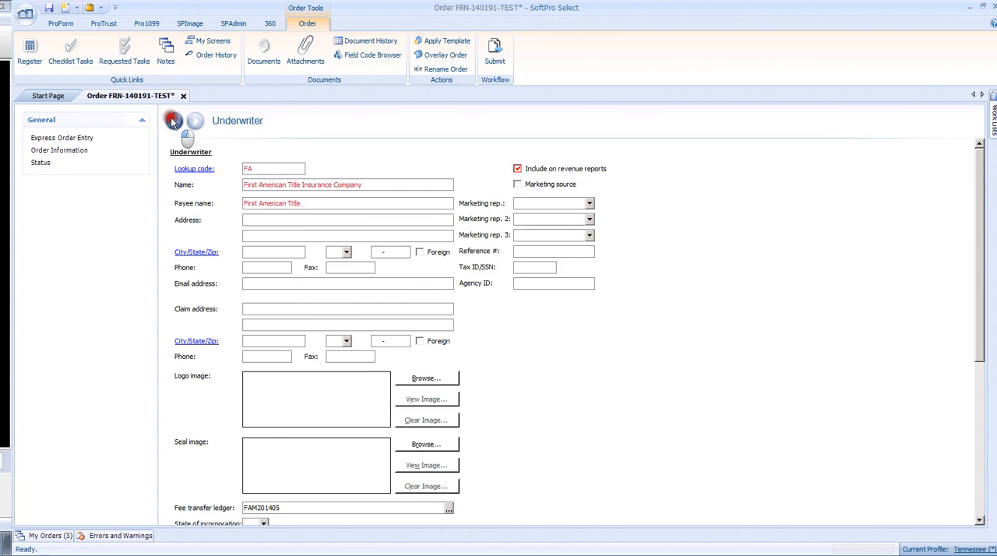
{"action": "left_click", "coordinate": [49, 8]}
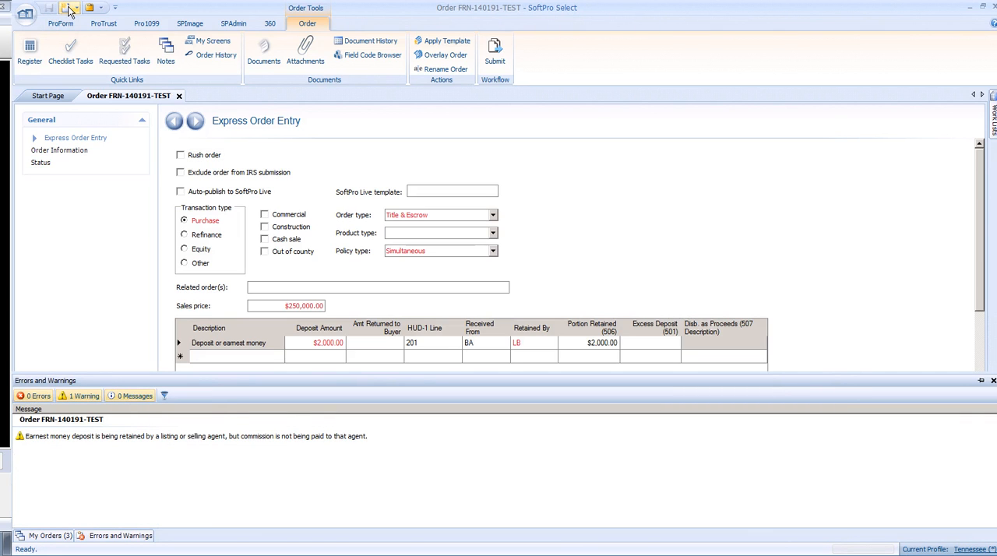
{"action": "left_click_drag", "start_coordinate": [983, 240], "coordinate": [987, 457]}
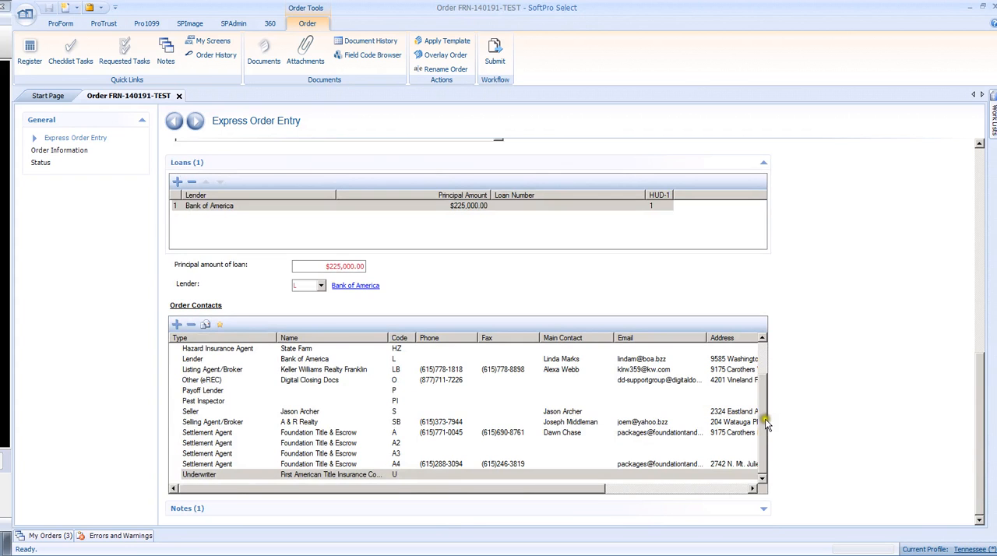
{"action": "left_click_drag", "start_coordinate": [766, 422], "coordinate": [764, 349]}
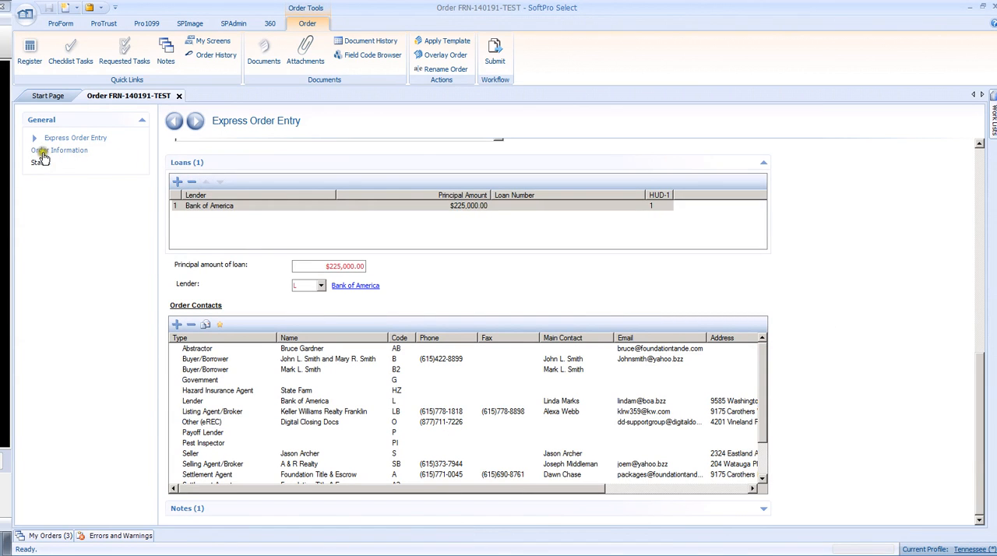
Step: In Order Information, assign the settlement agent's escrow officer as the Escrow officer/Closer
{"action": "left_click", "coordinate": [60, 152]}
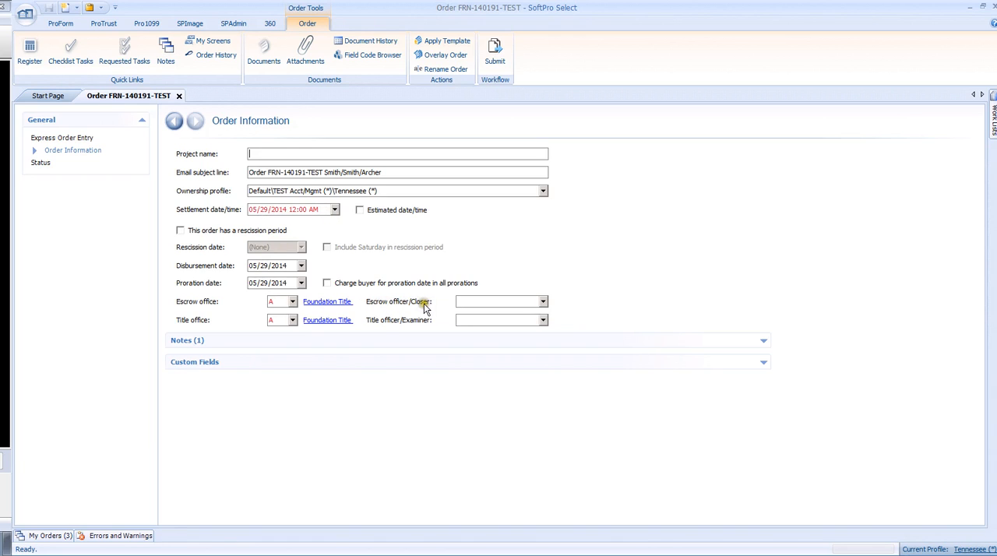
{"action": "left_click", "coordinate": [544, 301]}
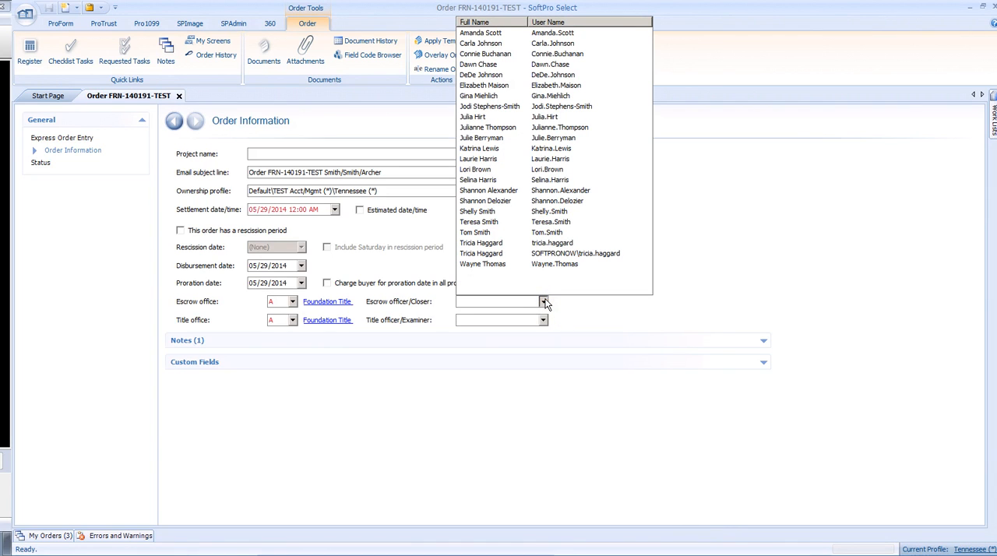
{"action": "left_click", "coordinate": [480, 67]}
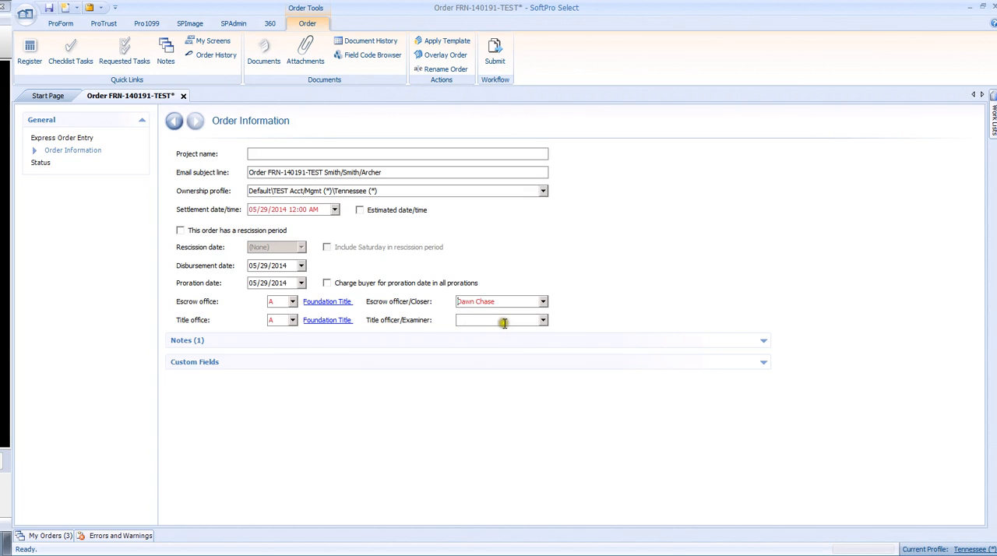
Step: Open the order's Status screen, save the order, and dismiss the Errors and Warnings pane
{"action": "left_click", "coordinate": [48, 165]}
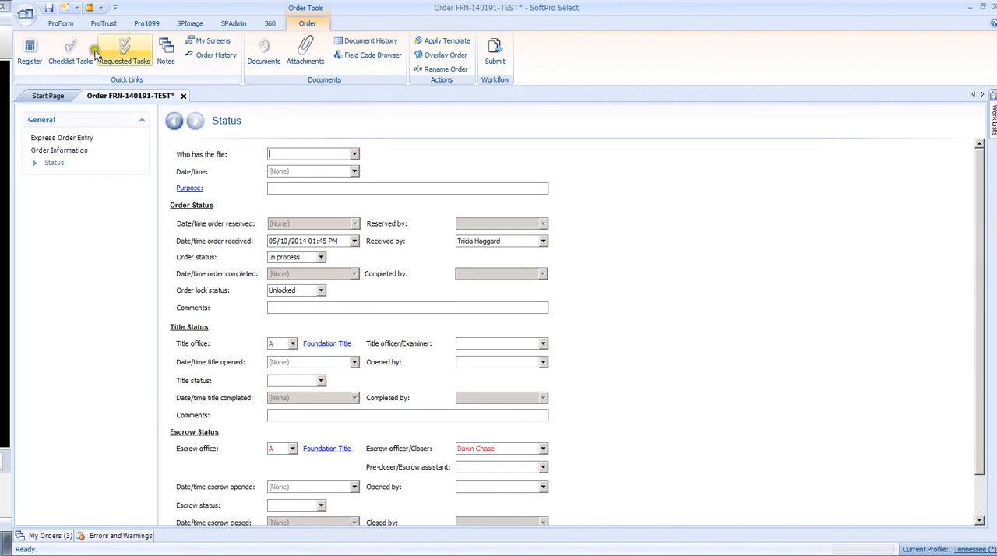
{"action": "left_click", "coordinate": [49, 8]}
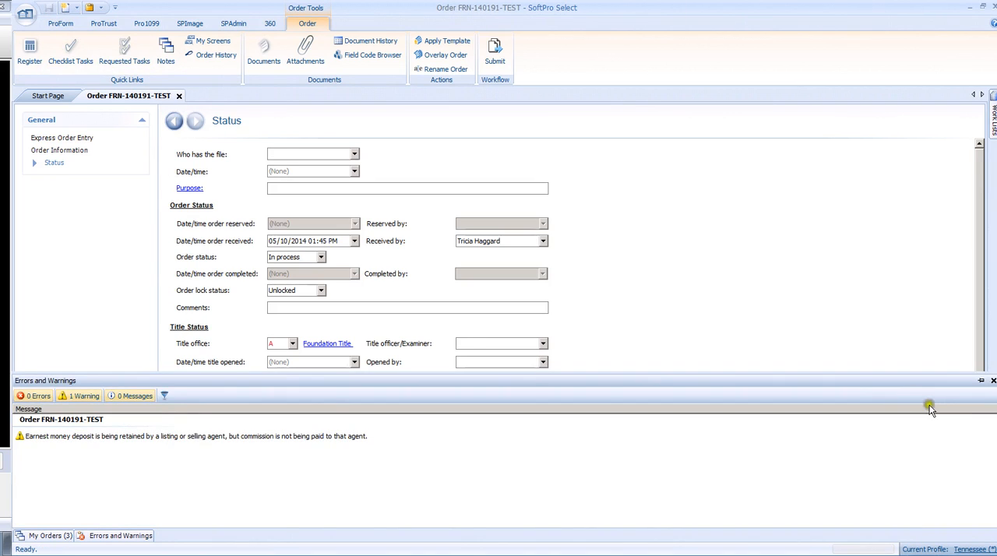
{"action": "left_click", "coordinate": [994, 381]}
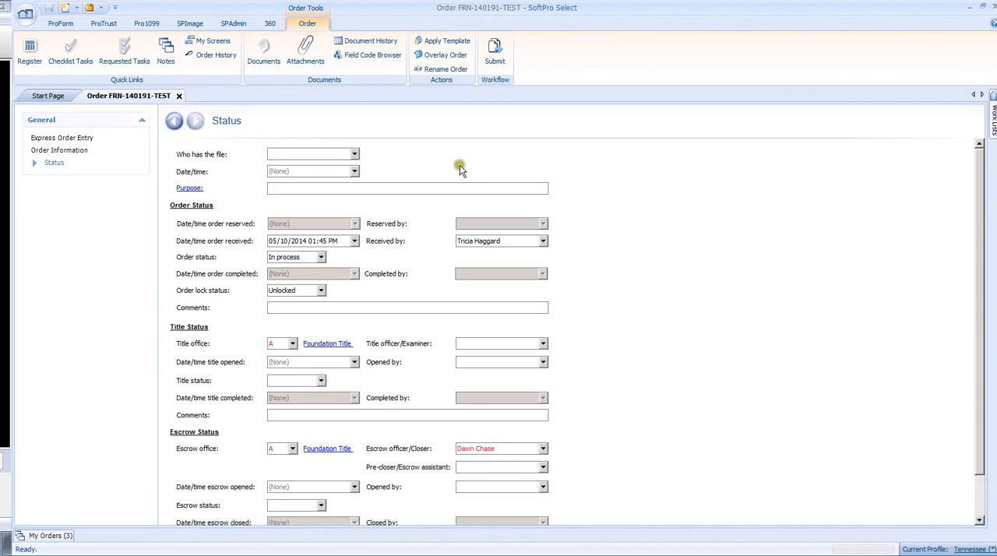
Step: Find the Search Form among the order's ReadyDocs with the term Search, add it to the selected documents, and preview it
{"action": "left_click", "coordinate": [262, 52]}
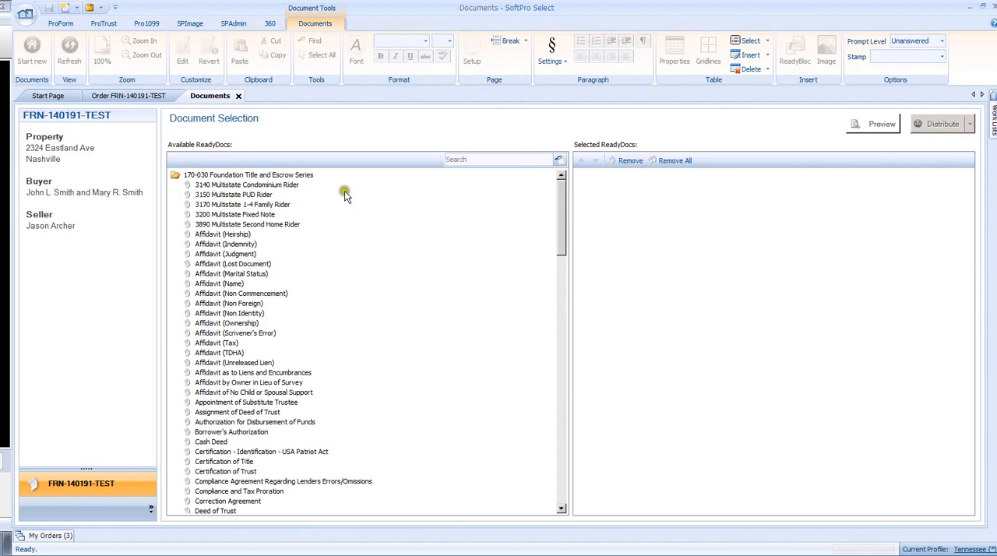
{"action": "left_click_drag", "start_coordinate": [560, 191], "coordinate": [550, 158]}
{"action": "key", "text": "Return"}
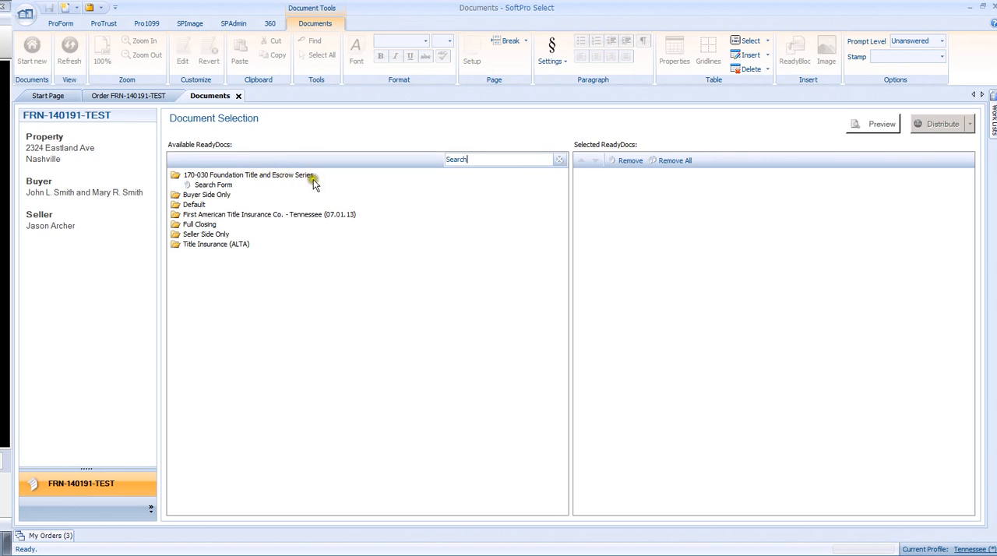
{"action": "left_click", "coordinate": [209, 187]}
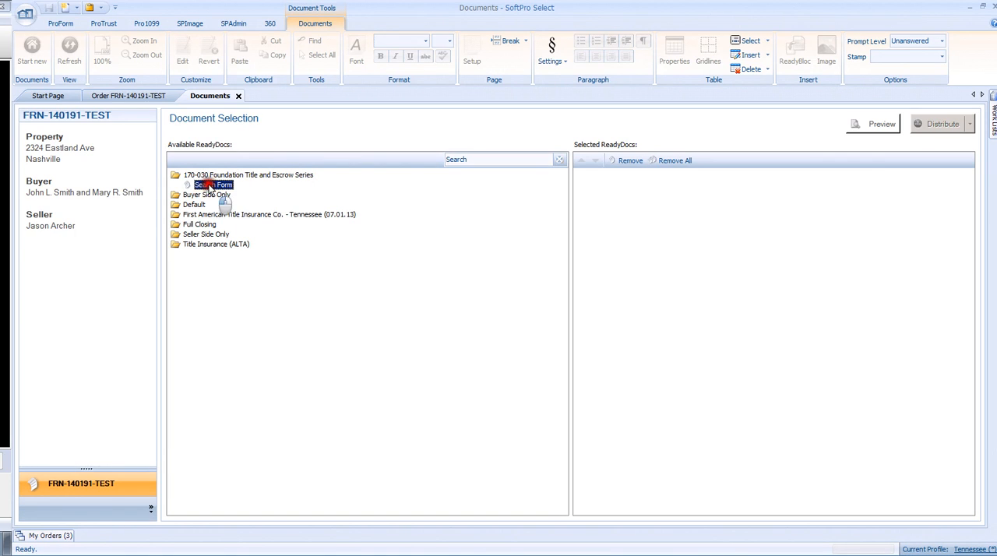
{"action": "left_click_drag", "start_coordinate": [302, 189], "coordinate": [633, 218]}
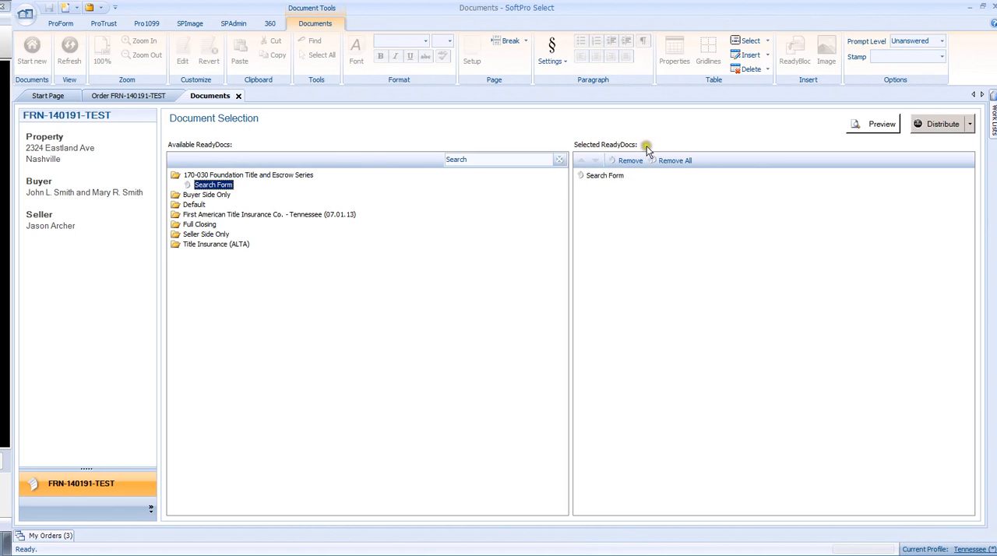
{"action": "left_click", "coordinate": [880, 127]}
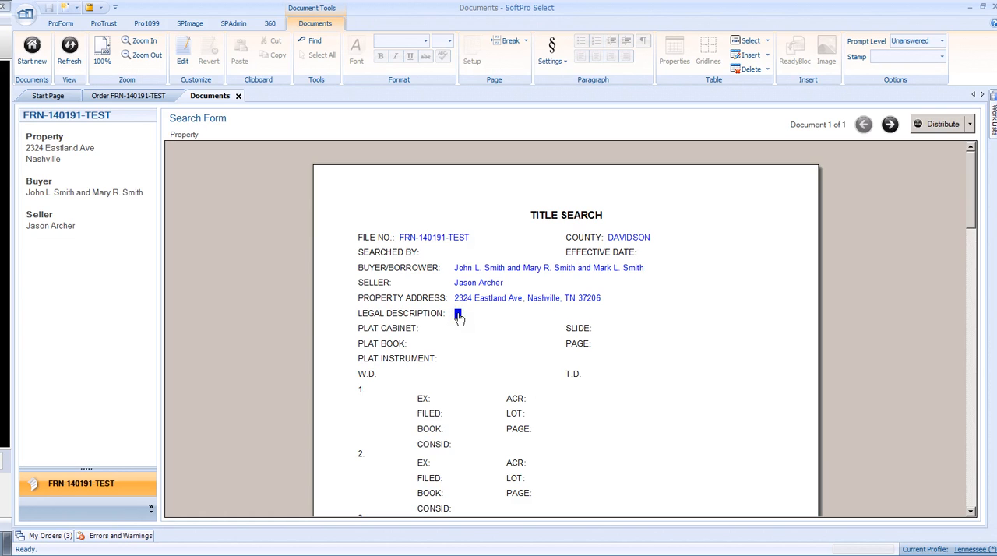
Step: Follow the Search Form's legal description field to the Property screen, view the Escrow Brief Legal lookup table, and return to the document
{"action": "double_click", "coordinate": [459, 314]}
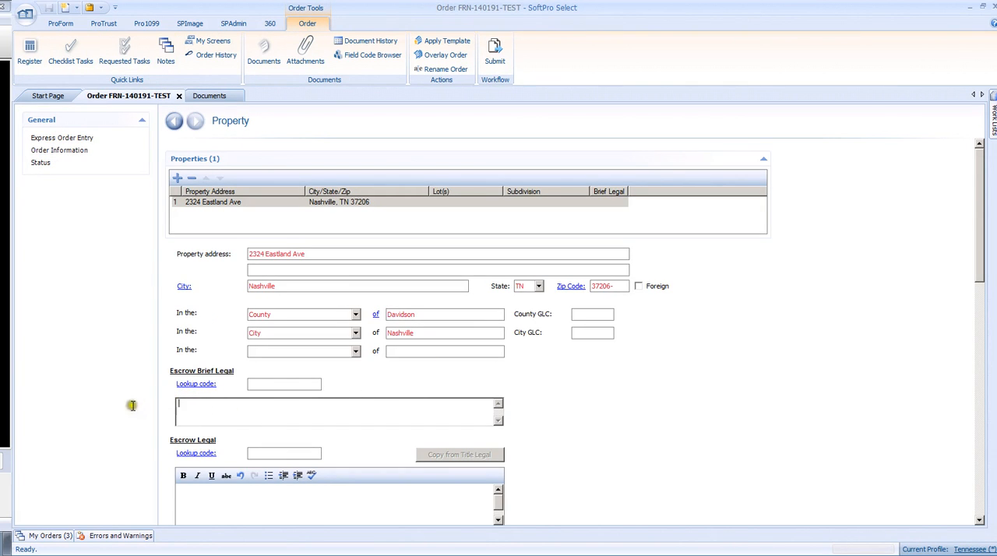
{"action": "left_click", "coordinate": [196, 384]}
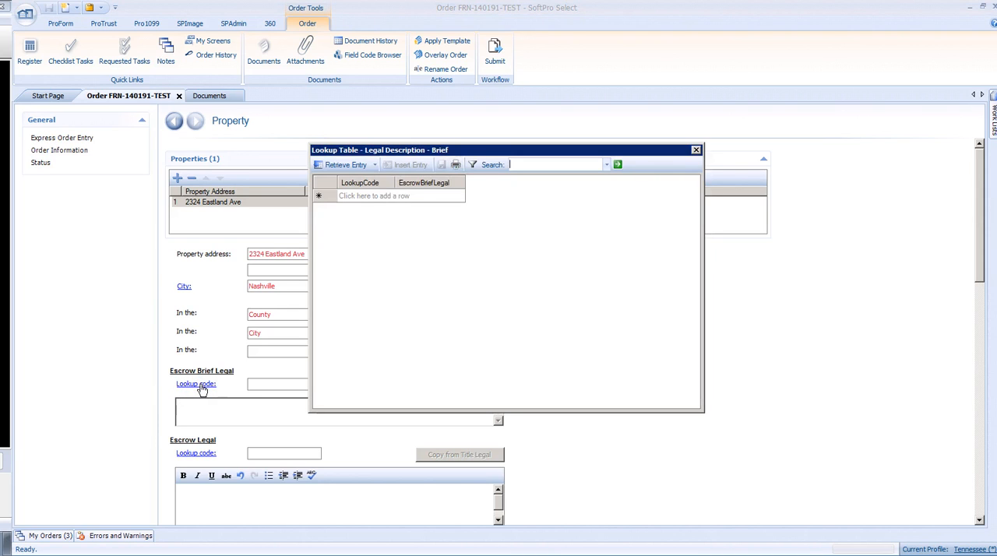
{"action": "left_click", "coordinate": [697, 151]}
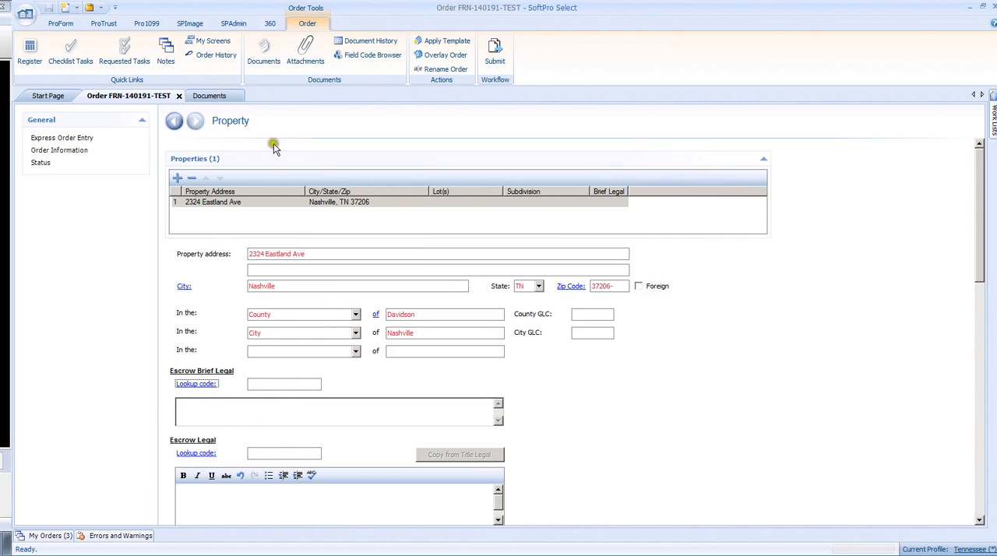
{"action": "left_click", "coordinate": [209, 96]}
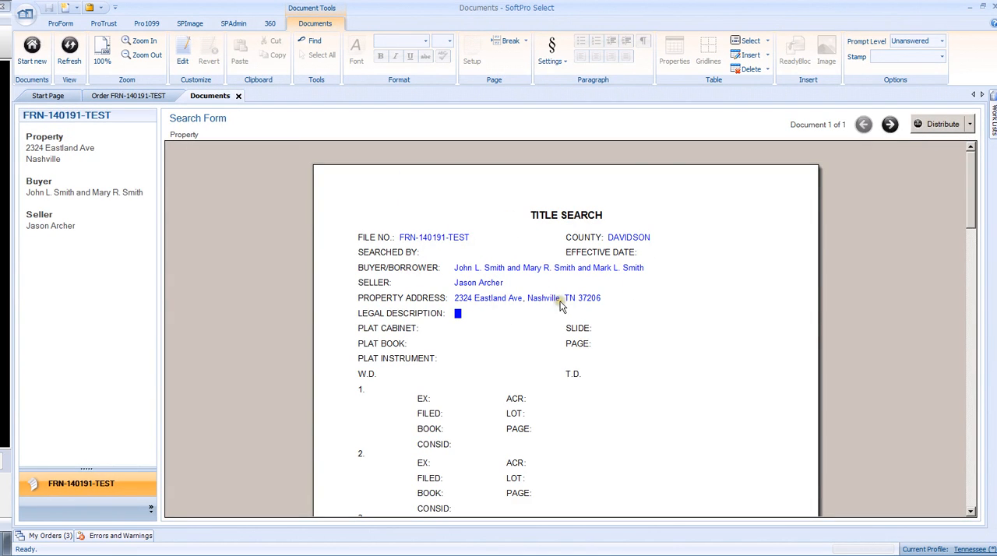
Step: Distribute the Search Form with the Email and Publish actions enabled
{"action": "left_click", "coordinate": [943, 124]}
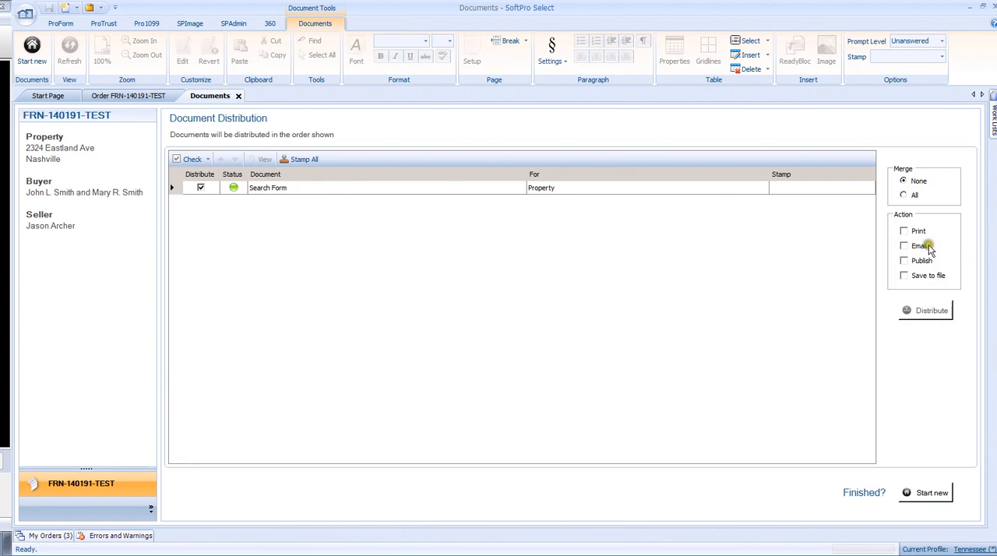
{"action": "left_click", "coordinate": [904, 245]}
{"action": "left_click", "coordinate": [904, 260]}
{"action": "left_click", "coordinate": [931, 311]}
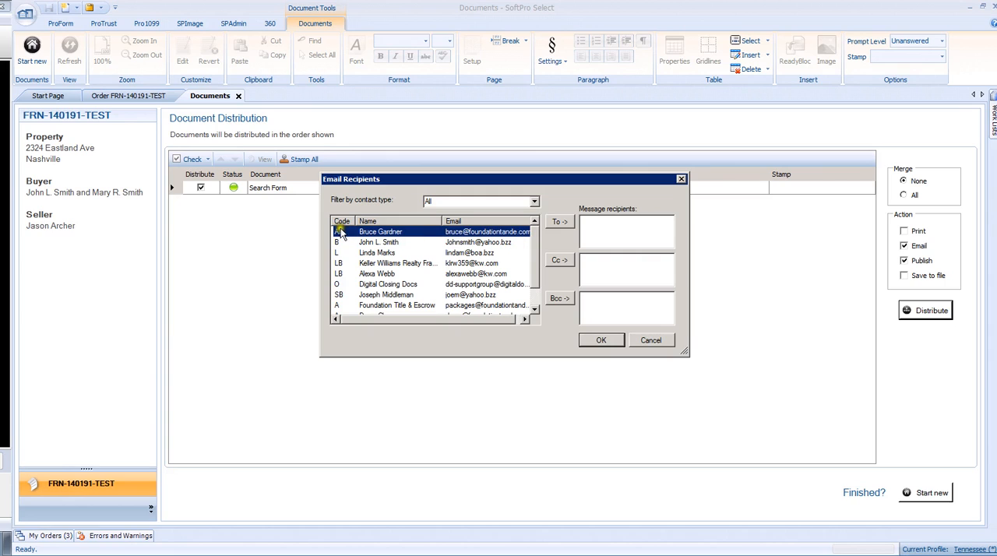
Step: Try to email the Search Form to the abstractor contact with code AB as the To recipient
{"action": "left_click", "coordinate": [378, 233]}
{"action": "left_click", "coordinate": [377, 232]}
{"action": "left_click", "coordinate": [350, 234]}
{"action": "left_click", "coordinate": [555, 224]}
{"action": "left_click", "coordinate": [604, 340]}
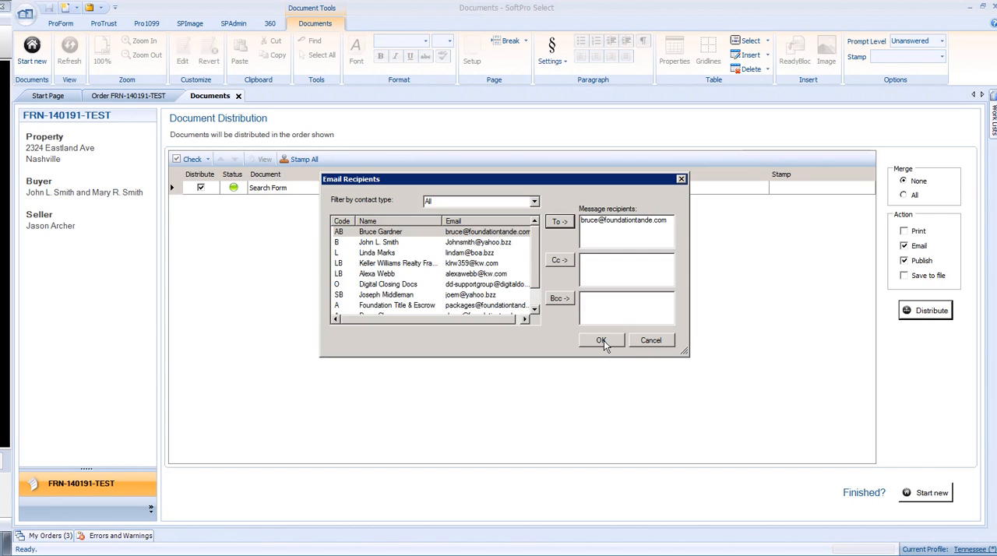
{"action": "left_click", "coordinate": [601, 341]}
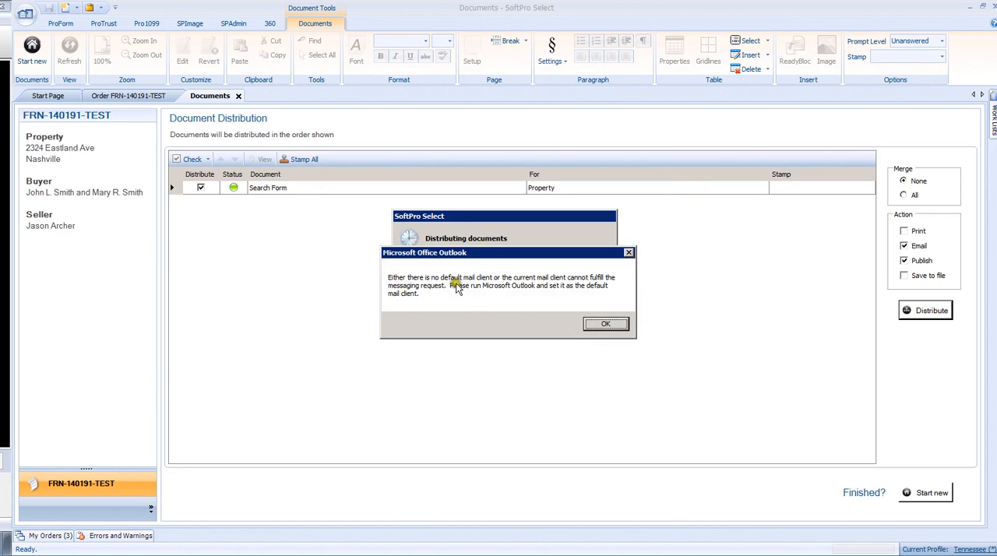
{"action": "left_click", "coordinate": [606, 324]}
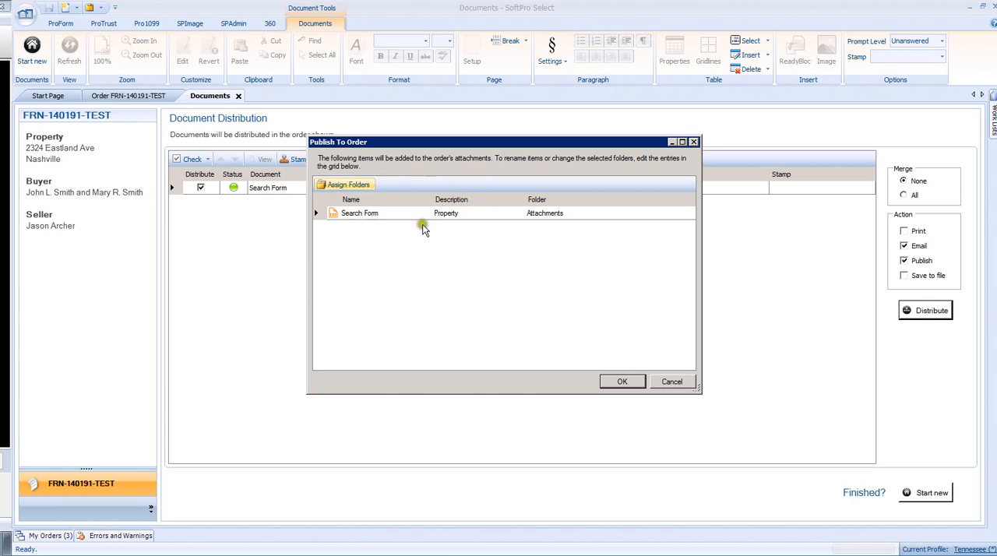
Step: Publish the Search Form to the Attachments folder, close Documents, select the form in the order's attachments, and save the order
{"action": "left_click", "coordinate": [623, 382]}
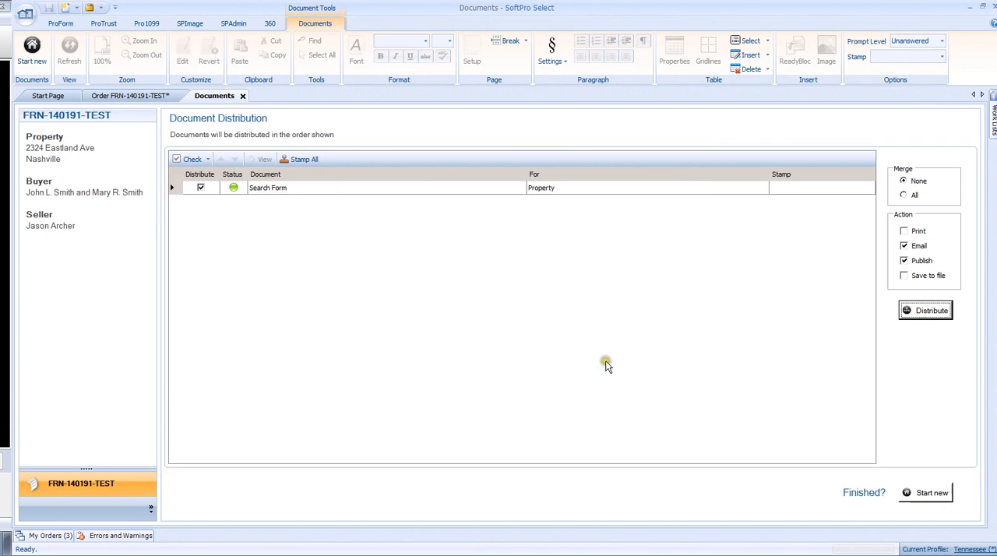
{"action": "left_click", "coordinate": [243, 96]}
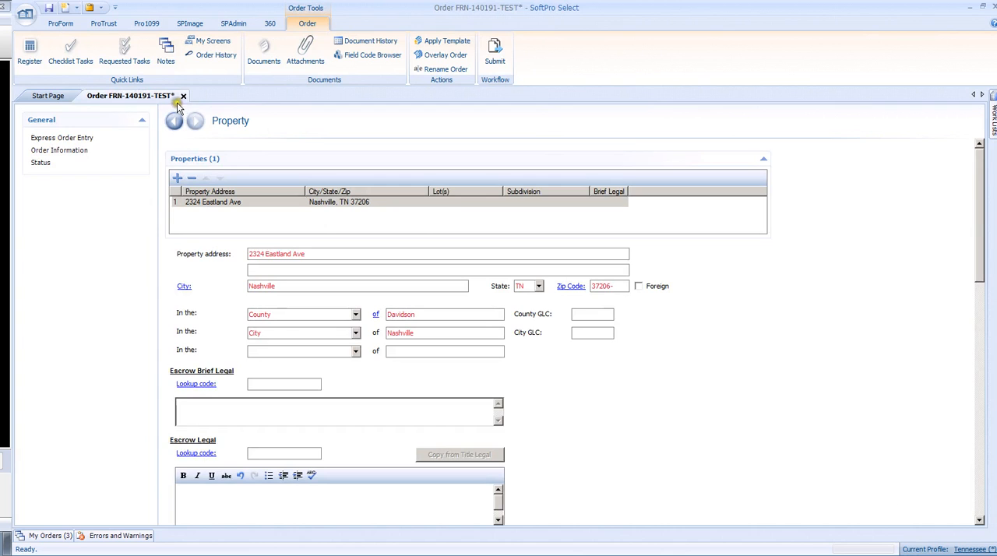
{"action": "left_click", "coordinate": [309, 52]}
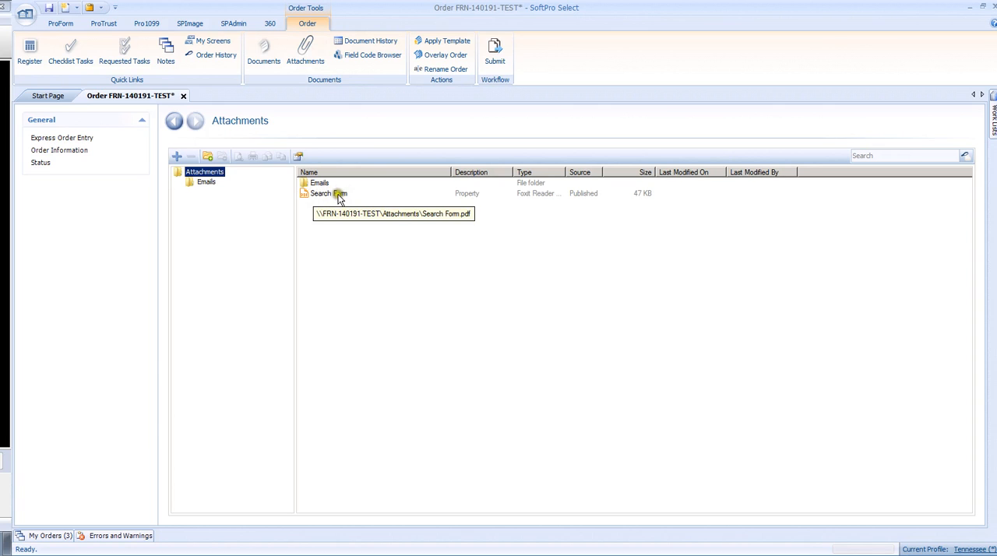
{"action": "left_click", "coordinate": [337, 195]}
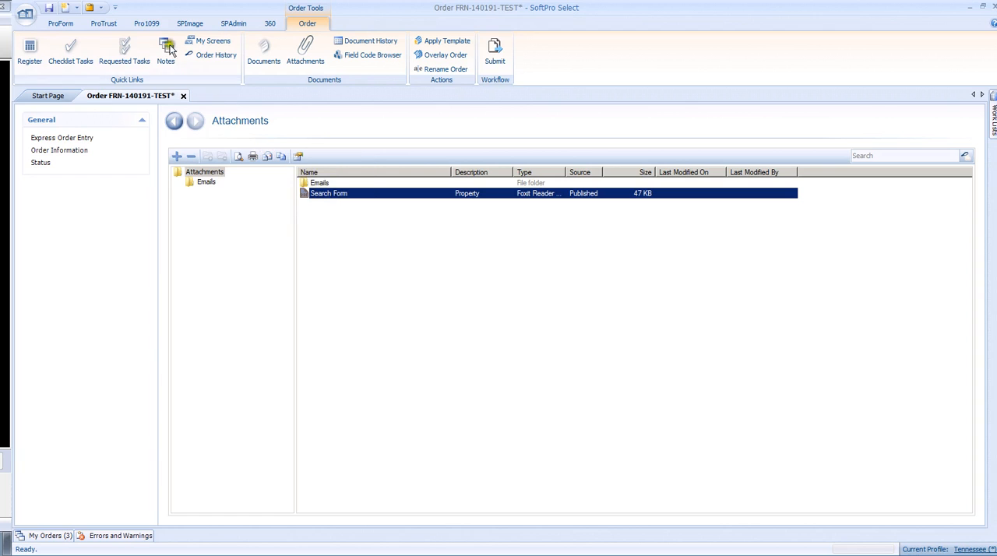
{"action": "left_click", "coordinate": [48, 9]}
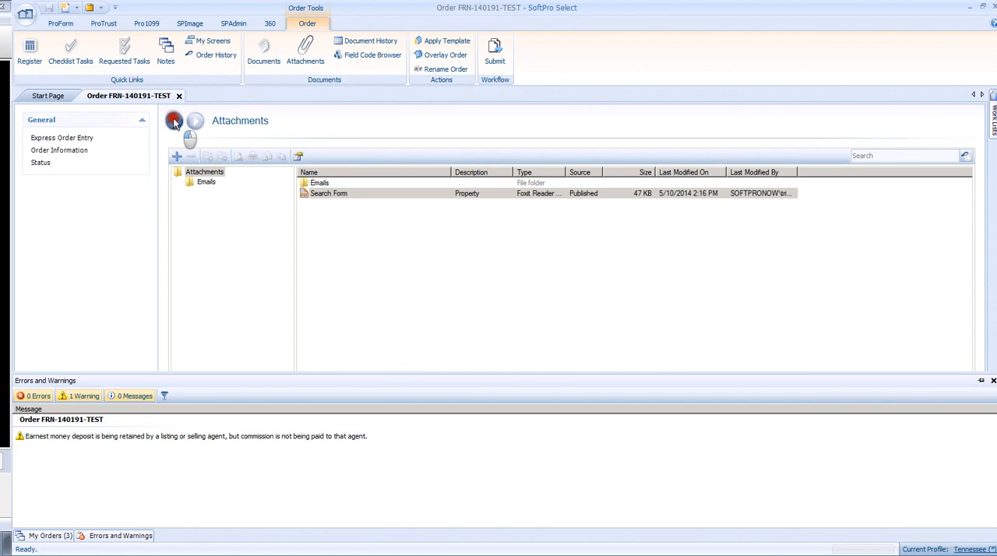
Step: Return to Express Order Entry and submit the order to the Purchase - FC workflow, placing it in queue at the Order Setup step
{"action": "left_click", "coordinate": [174, 122]}
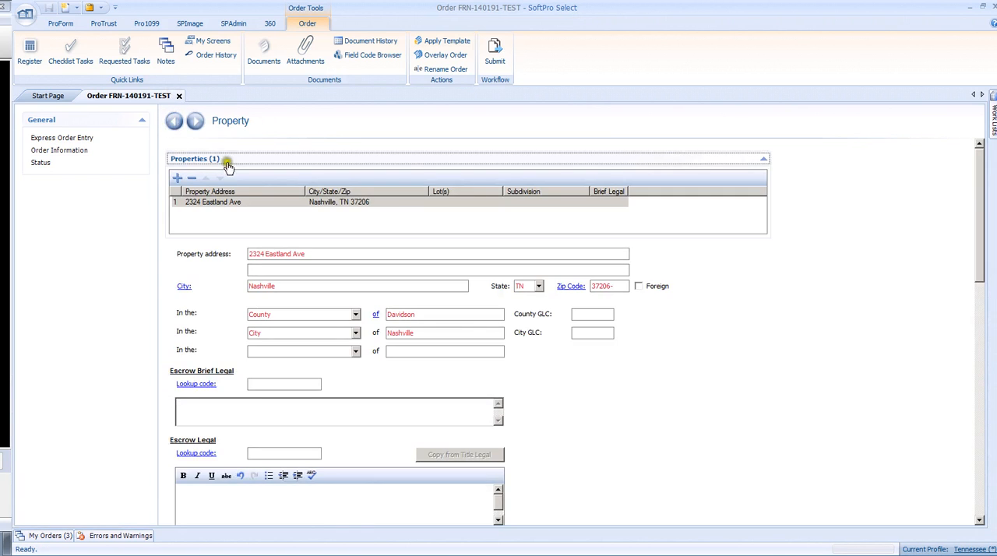
{"action": "left_click", "coordinate": [48, 138]}
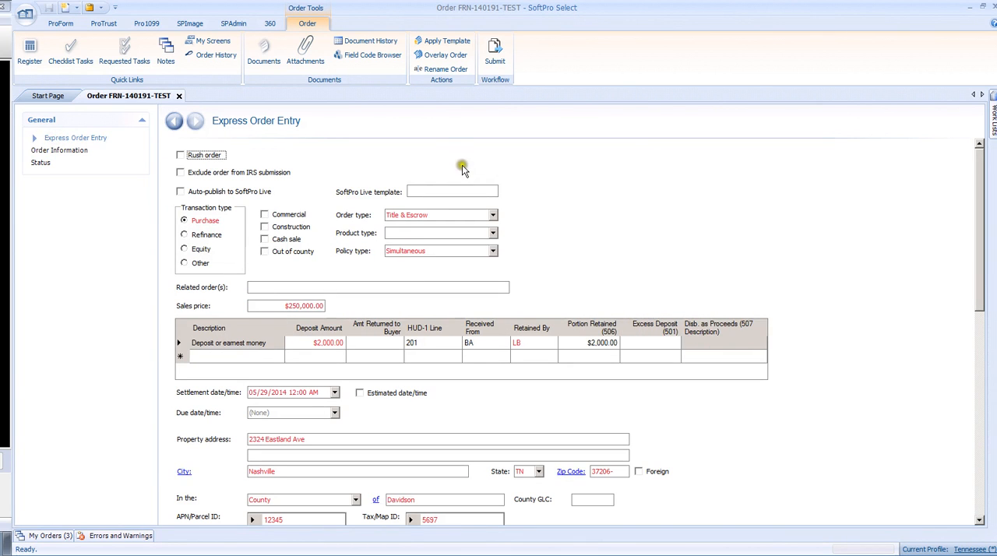
{"action": "left_click", "coordinate": [499, 53]}
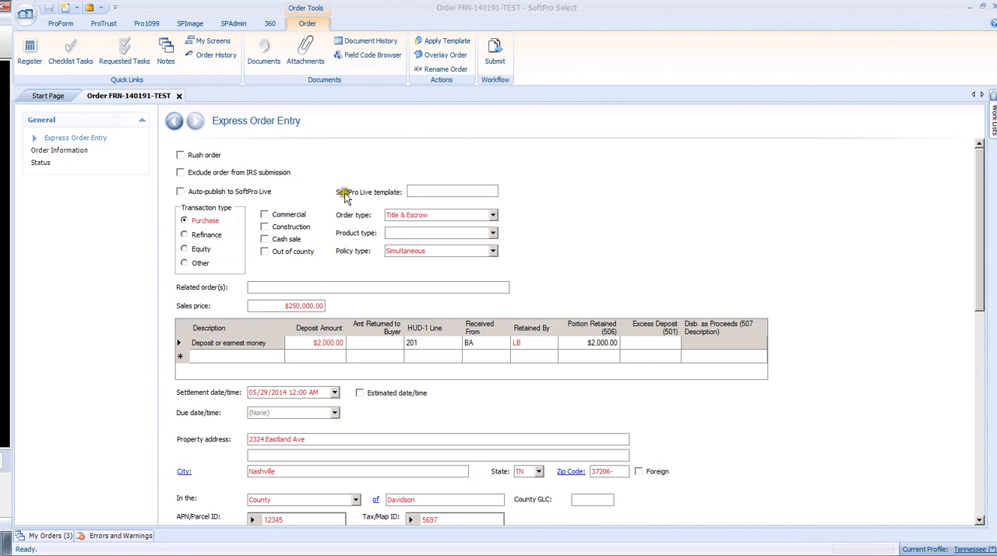
{"action": "left_click", "coordinate": [500, 56]}
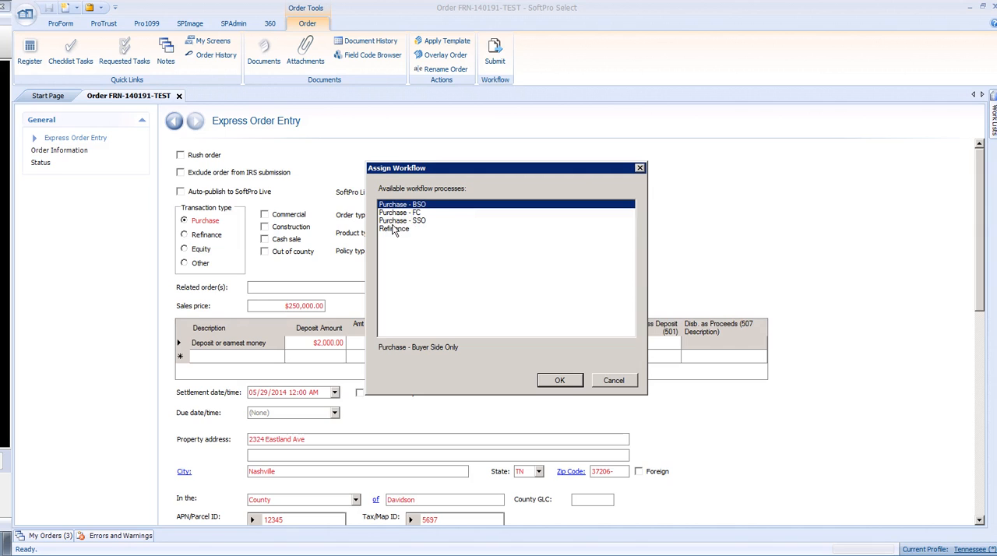
{"action": "left_click", "coordinate": [390, 214]}
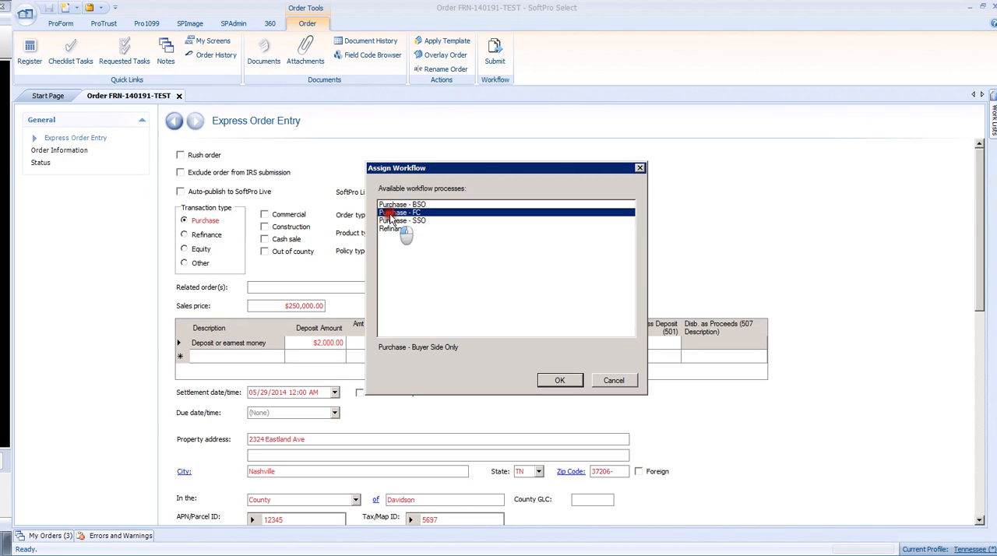
{"action": "left_click", "coordinate": [561, 380]}
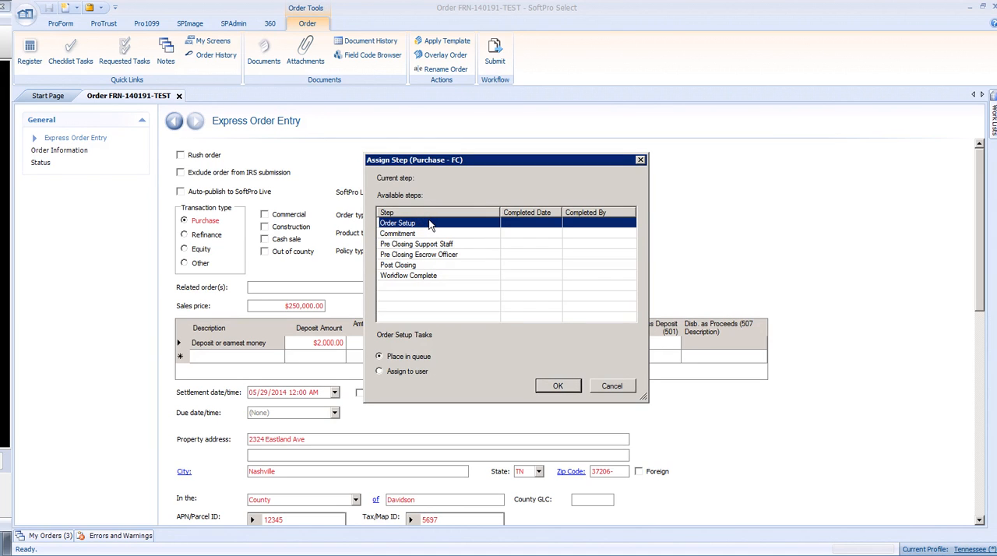
{"action": "left_click", "coordinate": [558, 387]}
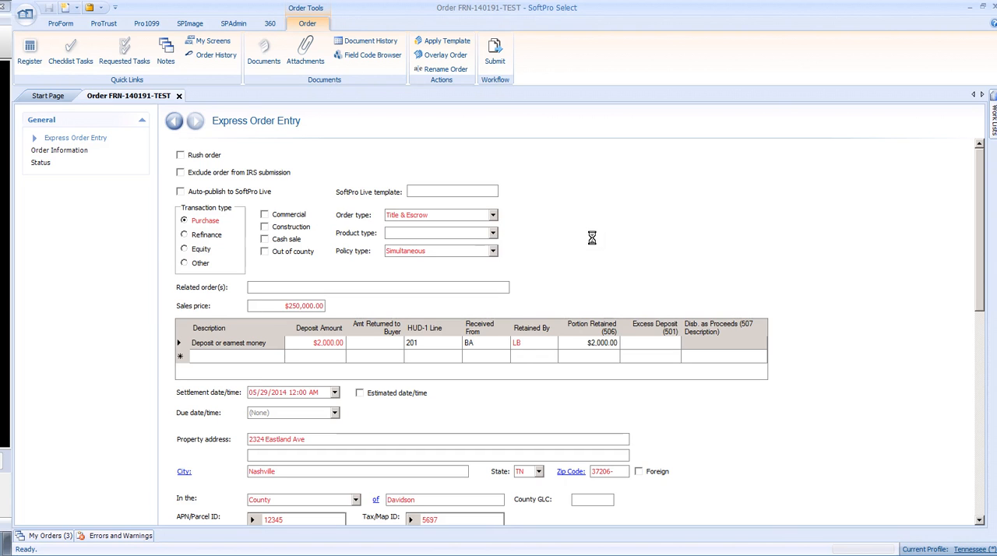
Step: View the order queues from the Start Page's Task Summary, close them, and return to the order
{"action": "left_click", "coordinate": [53, 95]}
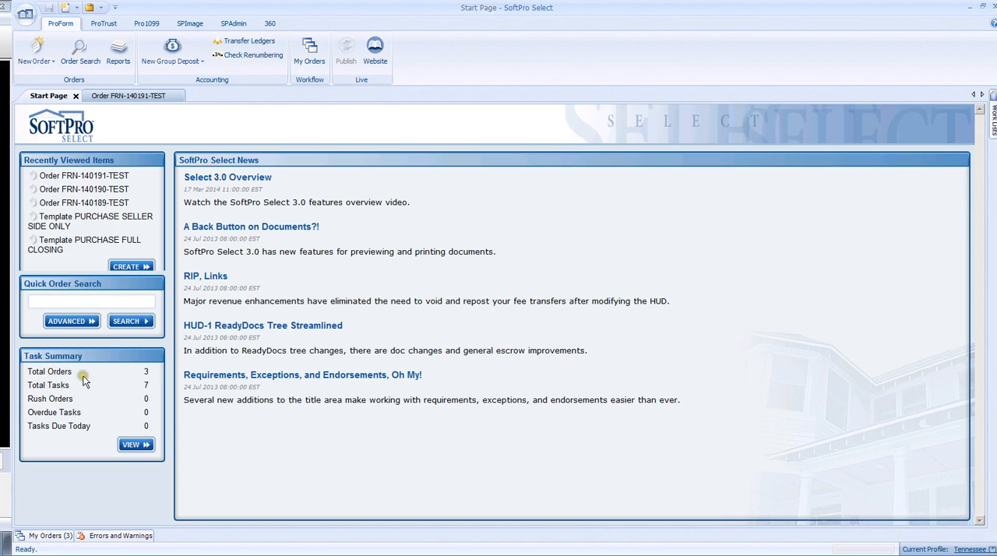
{"action": "left_click", "coordinate": [136, 445]}
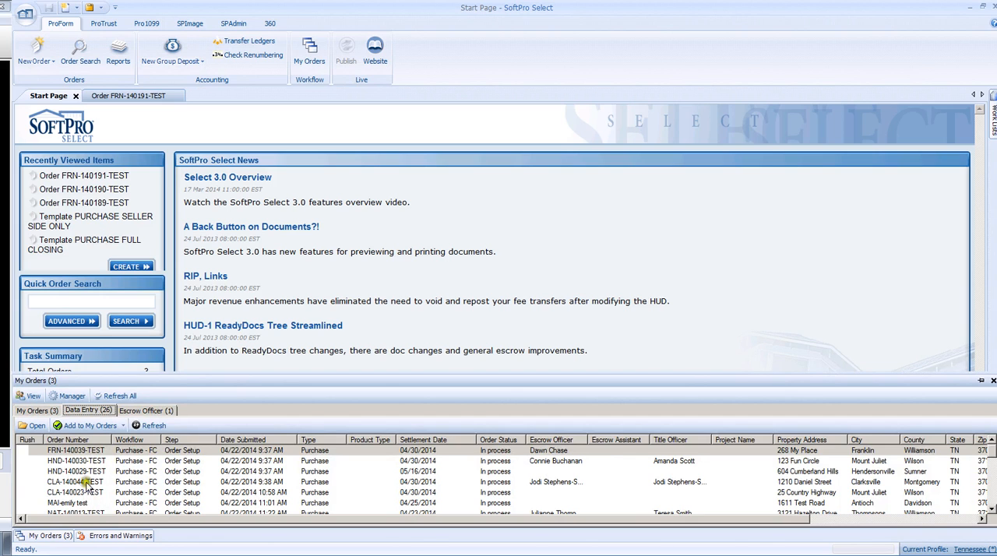
{"action": "left_click", "coordinate": [993, 380]}
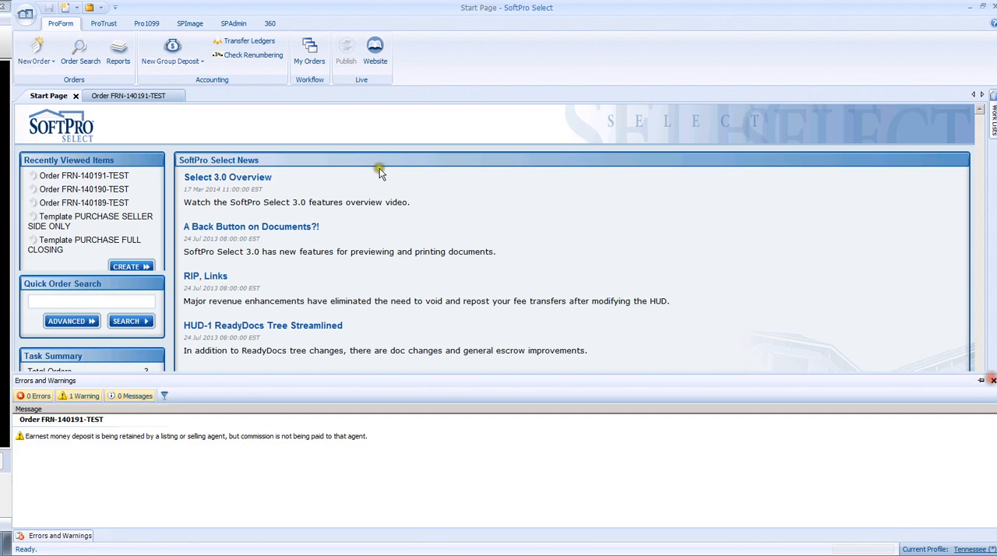
{"action": "left_click", "coordinate": [148, 95]}
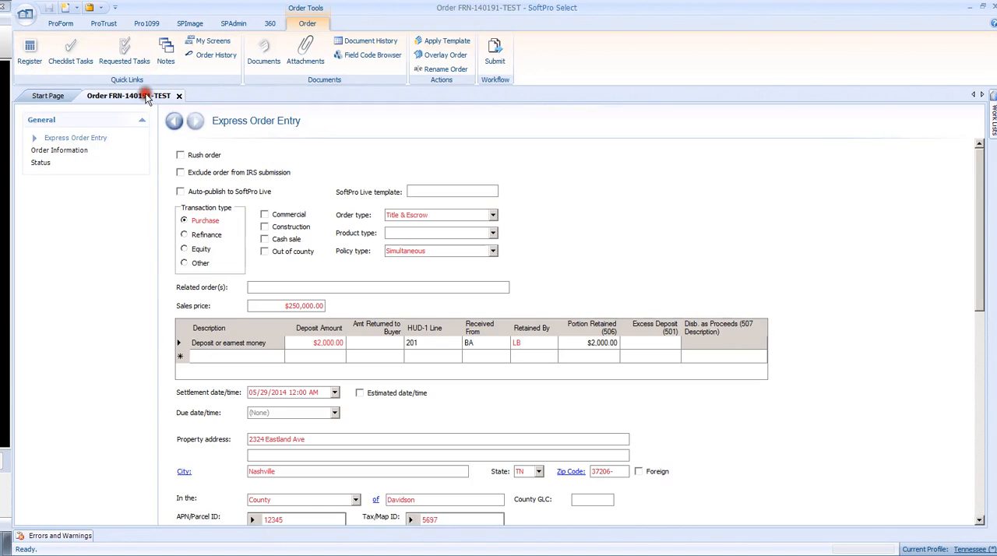
Step: Find the submitted order in the Data Entry queue and add it to My Orders, leaving no Errors and Warnings pane open
{"action": "left_click", "coordinate": [49, 538]}
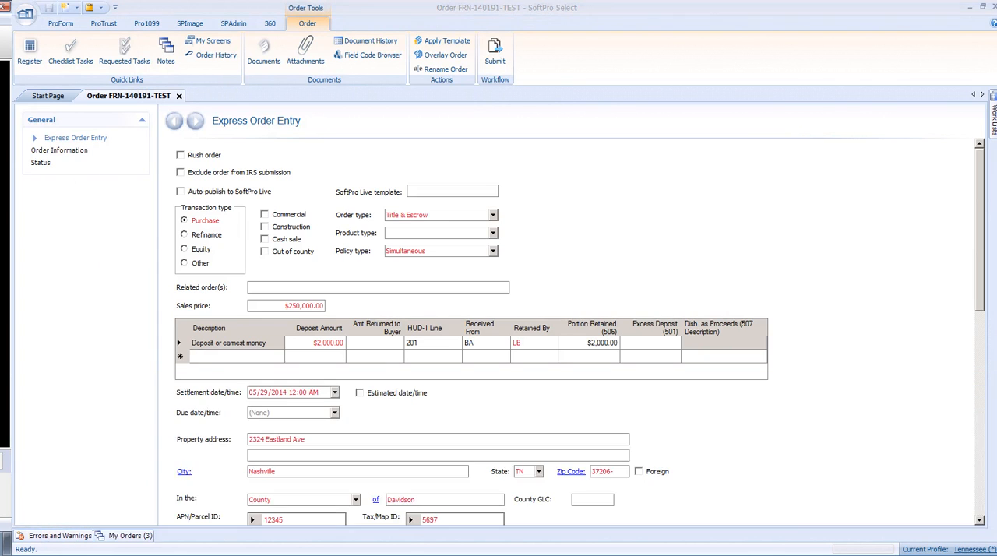
{"action": "left_click", "coordinate": [123, 536]}
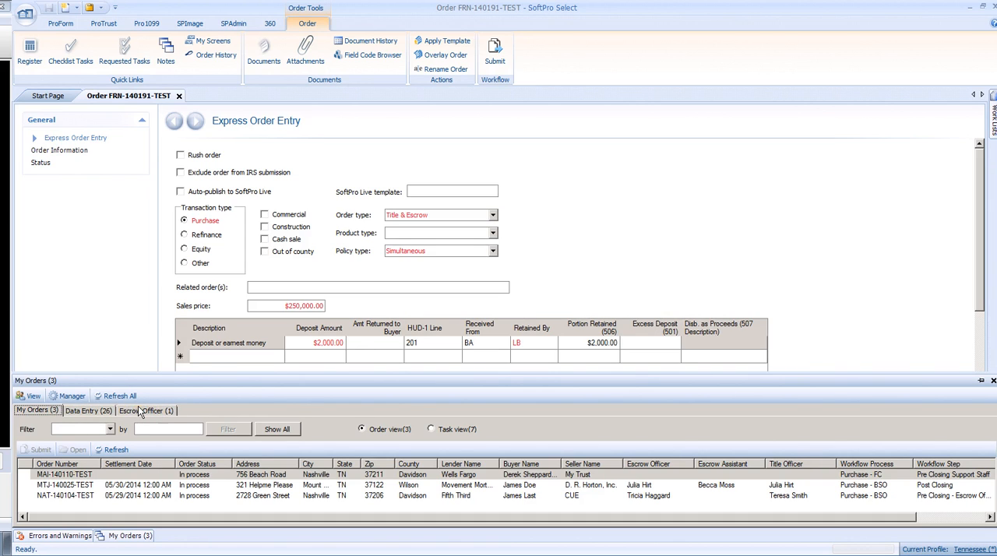
{"action": "left_click", "coordinate": [81, 413]}
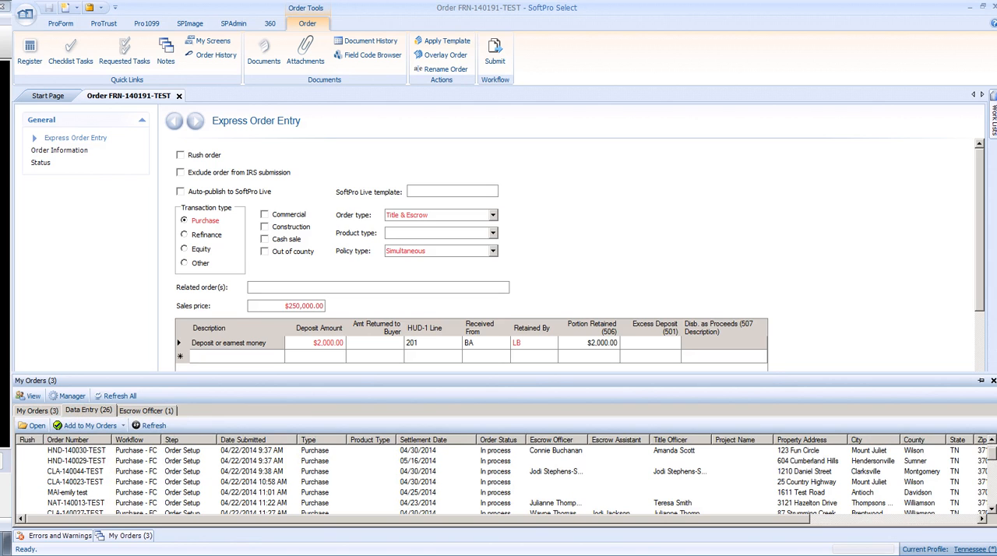
{"action": "left_click_drag", "start_coordinate": [992, 458], "coordinate": [992, 505]}
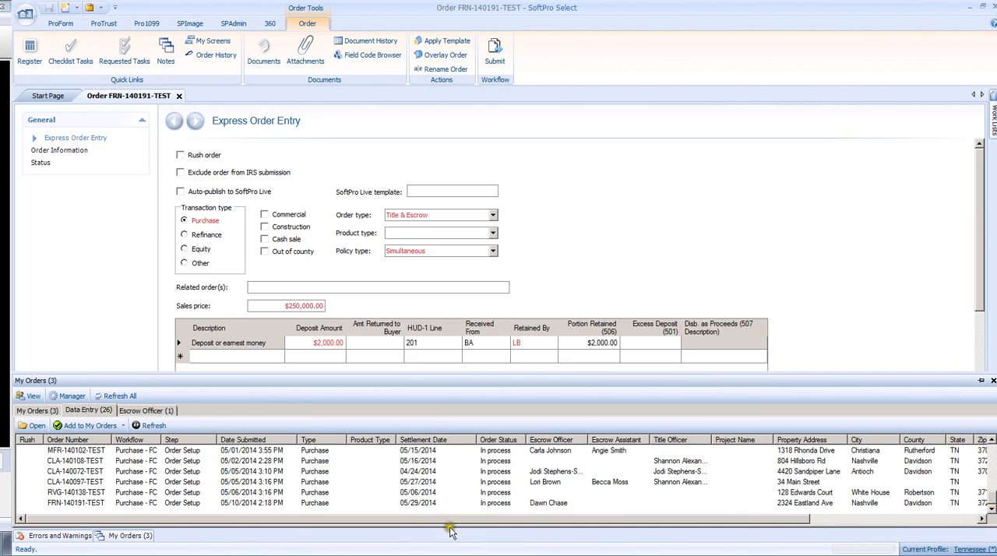
{"action": "left_click", "coordinate": [74, 505]}
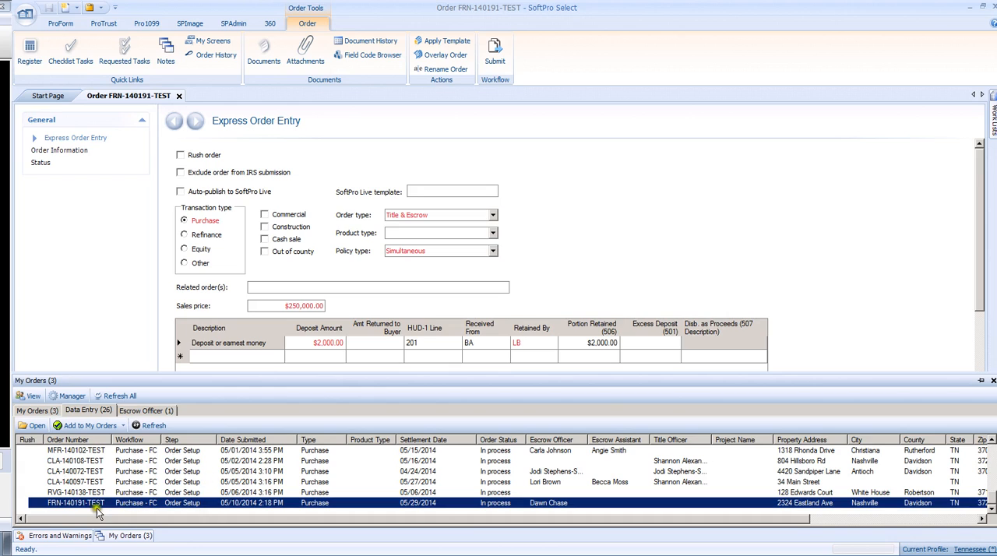
{"action": "left_click", "coordinate": [74, 429]}
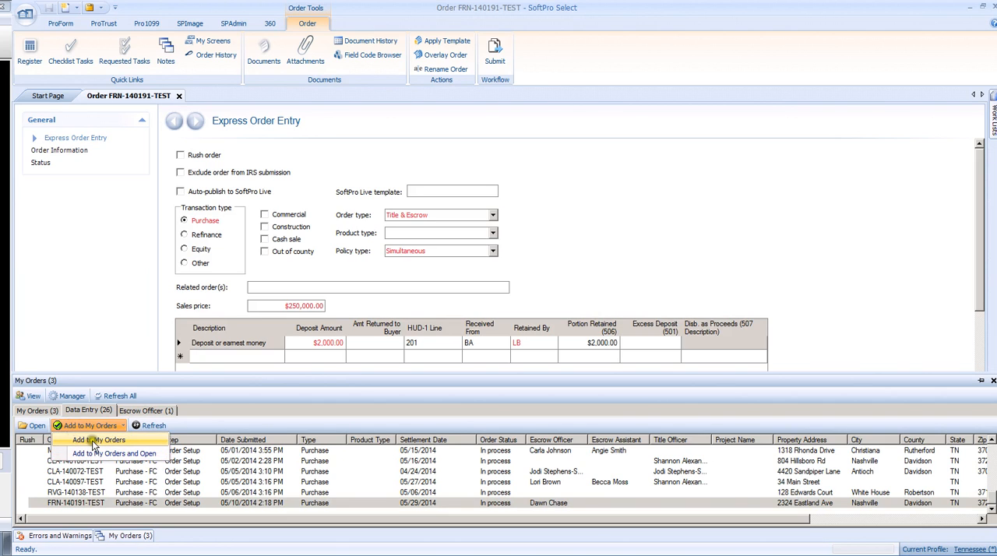
{"action": "left_click", "coordinate": [95, 442]}
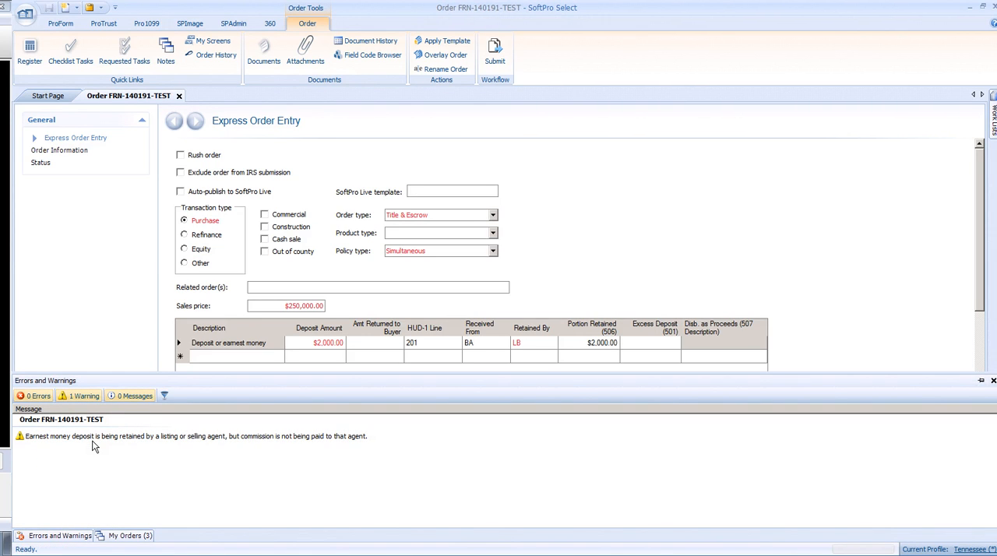
{"action": "left_click", "coordinate": [994, 382]}
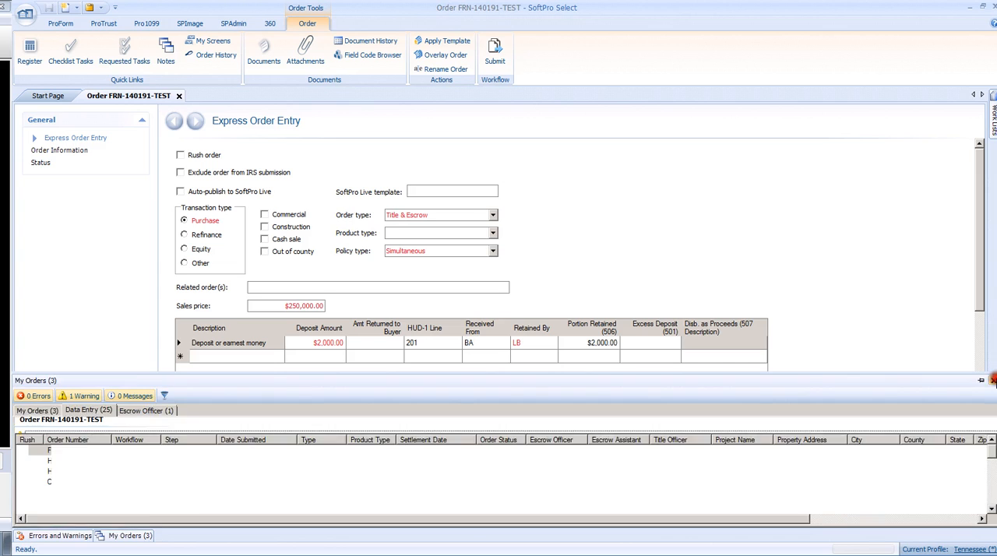
Step: Set the status of the order's Order Search checklist task to Completed
{"action": "left_click", "coordinate": [70, 51]}
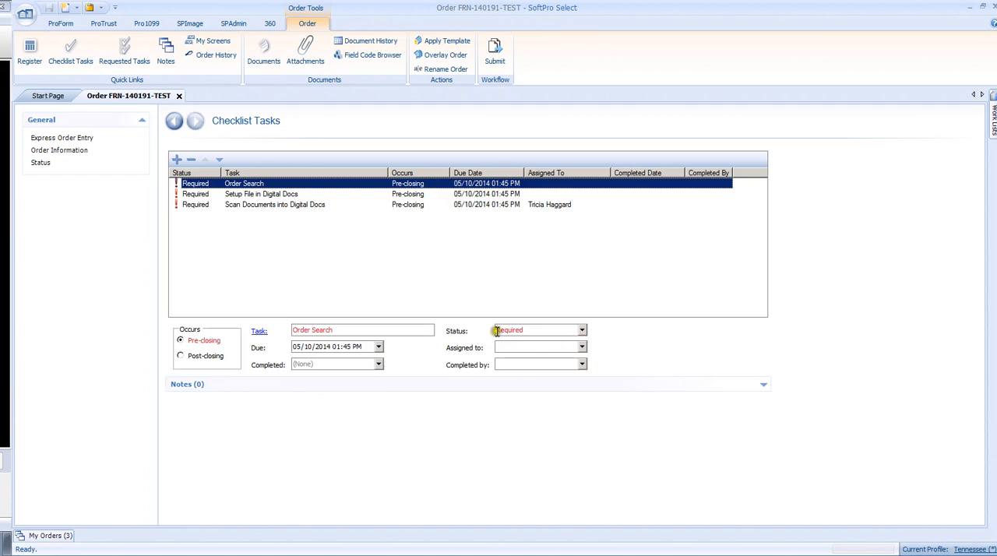
{"action": "left_click", "coordinate": [582, 331]}
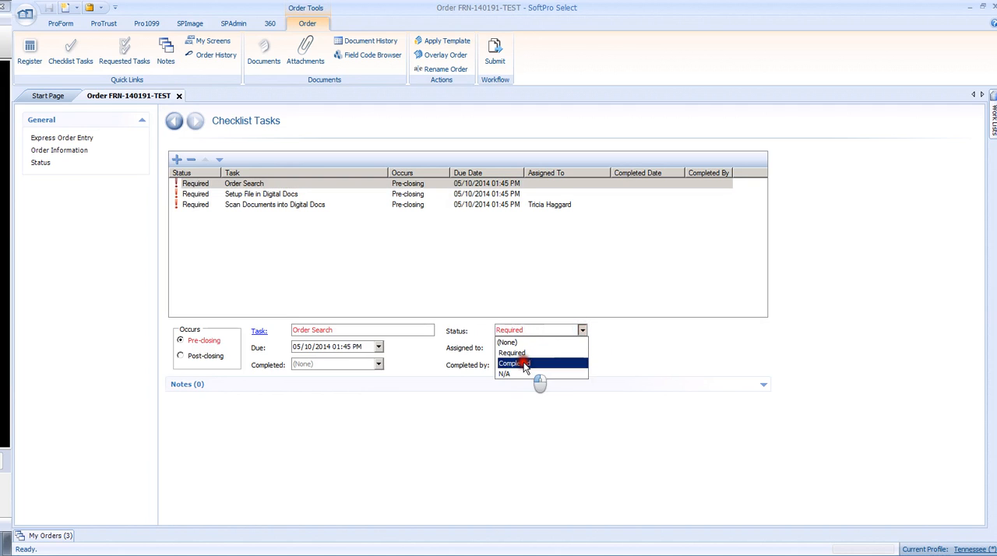
{"action": "left_click", "coordinate": [526, 365]}
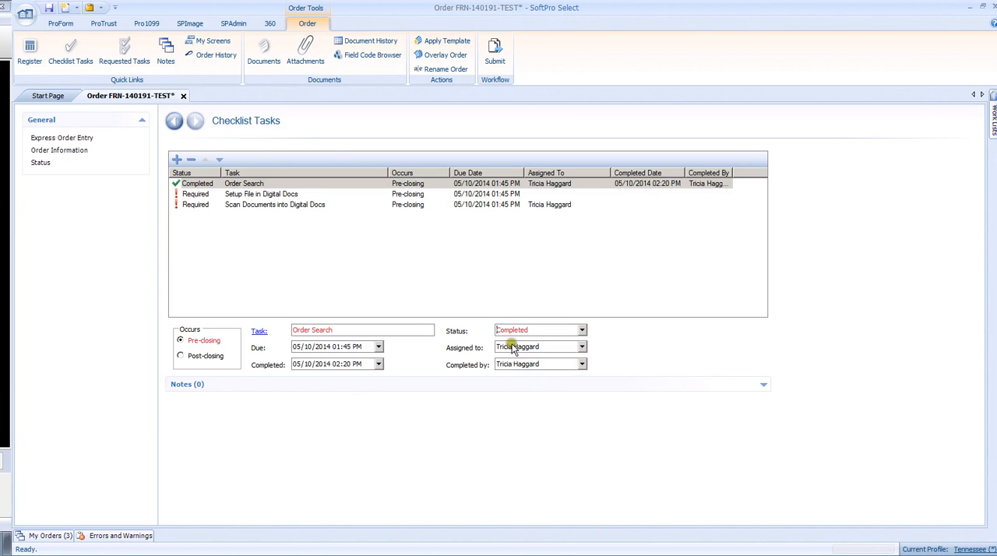
Step: Examine the Order Search task's list of assignable users and its Notes section
{"action": "left_click", "coordinate": [583, 348]}
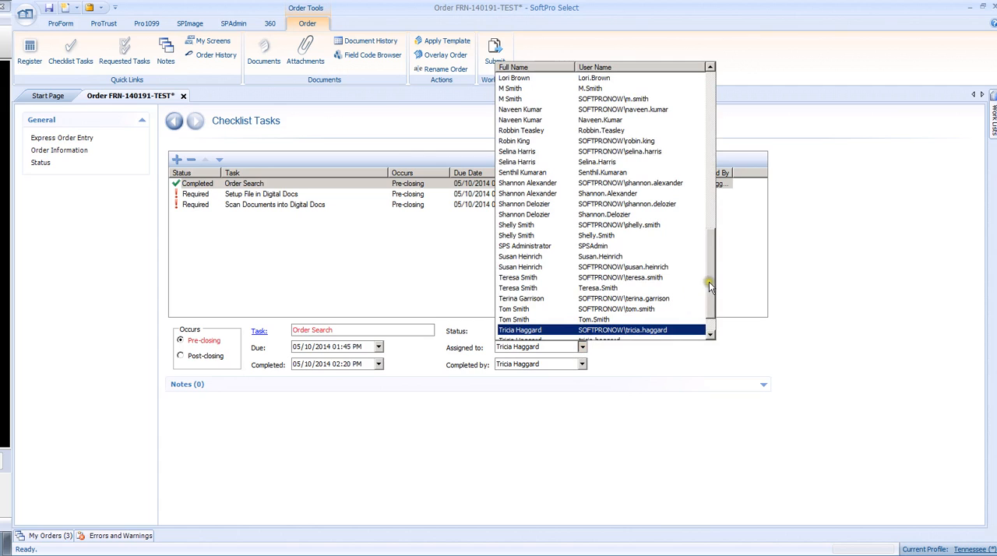
{"action": "left_click_drag", "start_coordinate": [710, 281], "coordinate": [712, 262]}
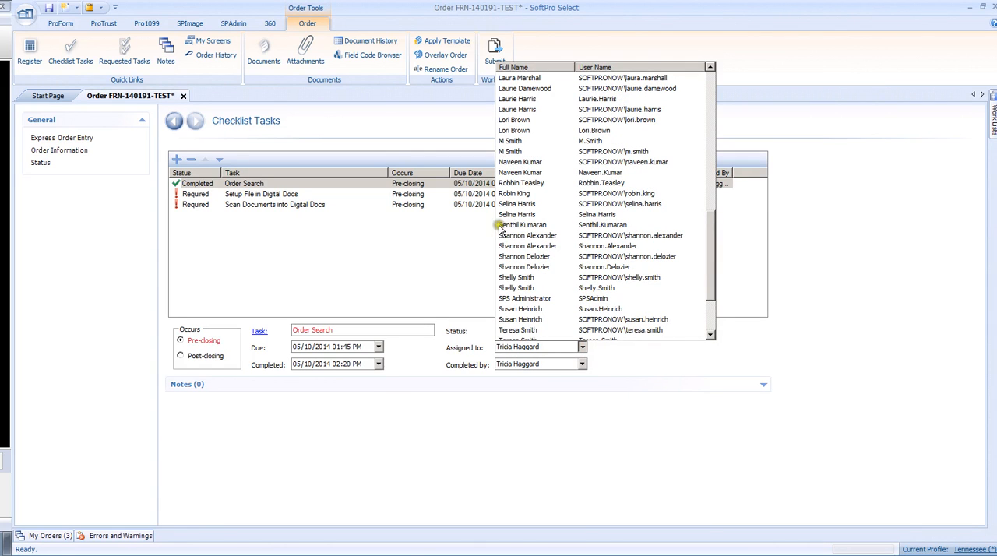
{"action": "left_click", "coordinate": [720, 353]}
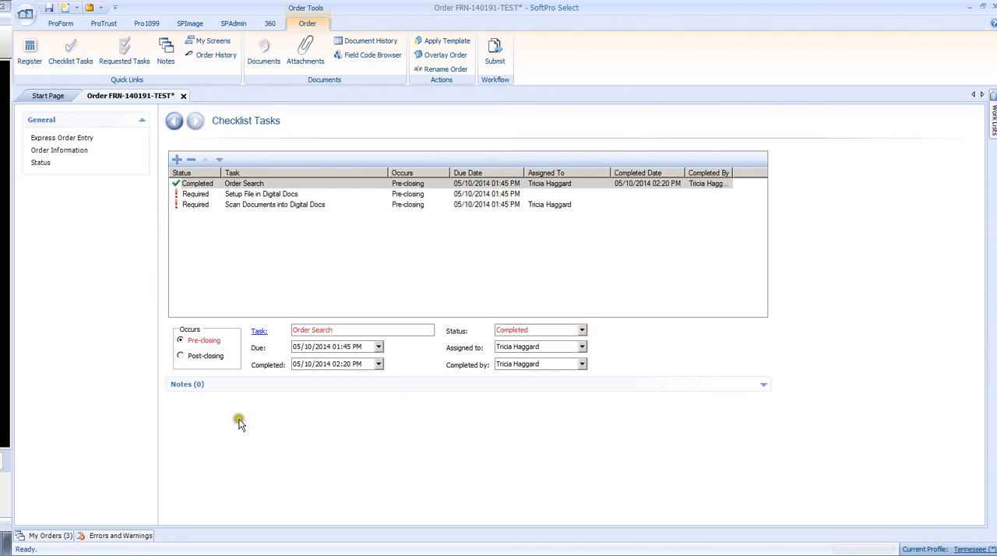
{"action": "left_click", "coordinate": [188, 385]}
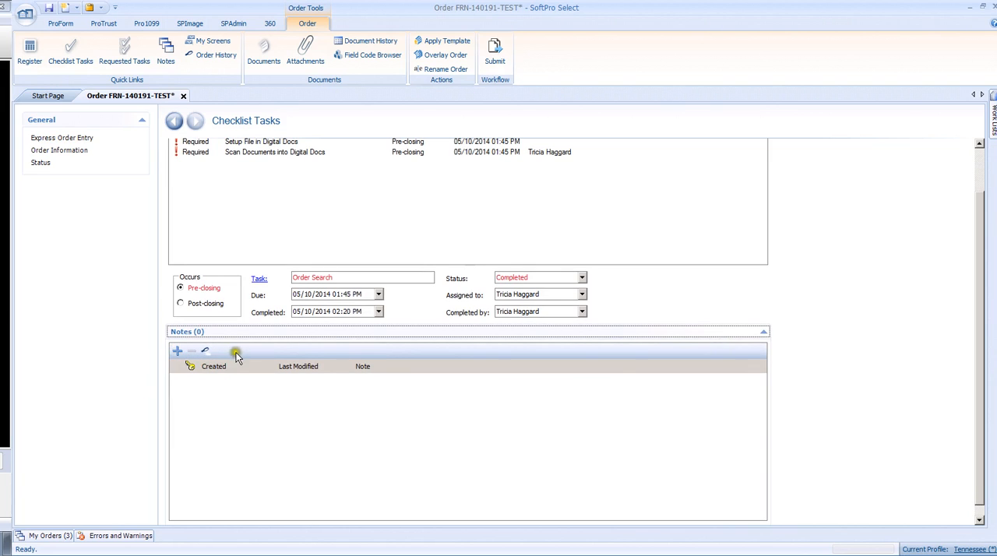
{"action": "left_click", "coordinate": [762, 331]}
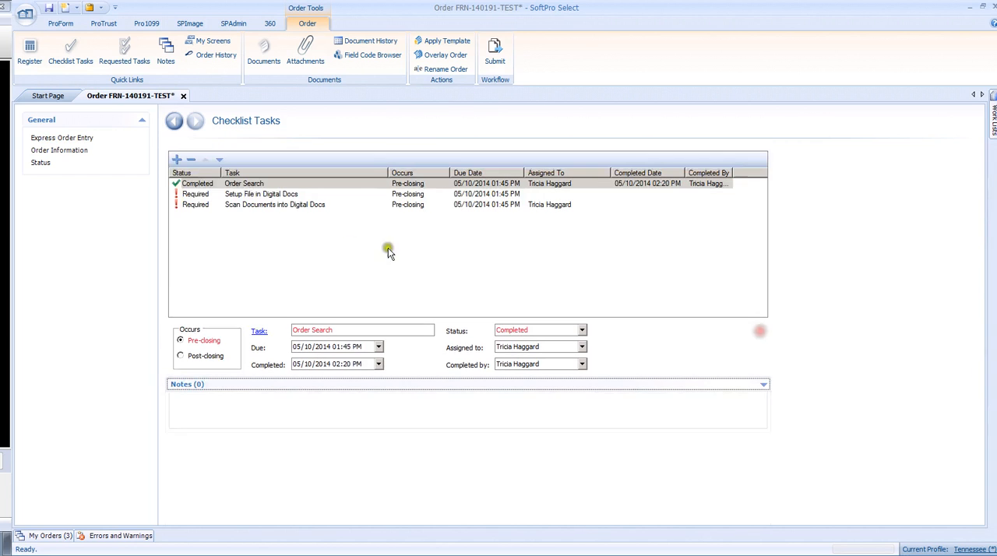
Step: Set the Setup File in Digital Docs and Scan Documents into Digital Docs checklist tasks to Completed
{"action": "left_click", "coordinate": [256, 195]}
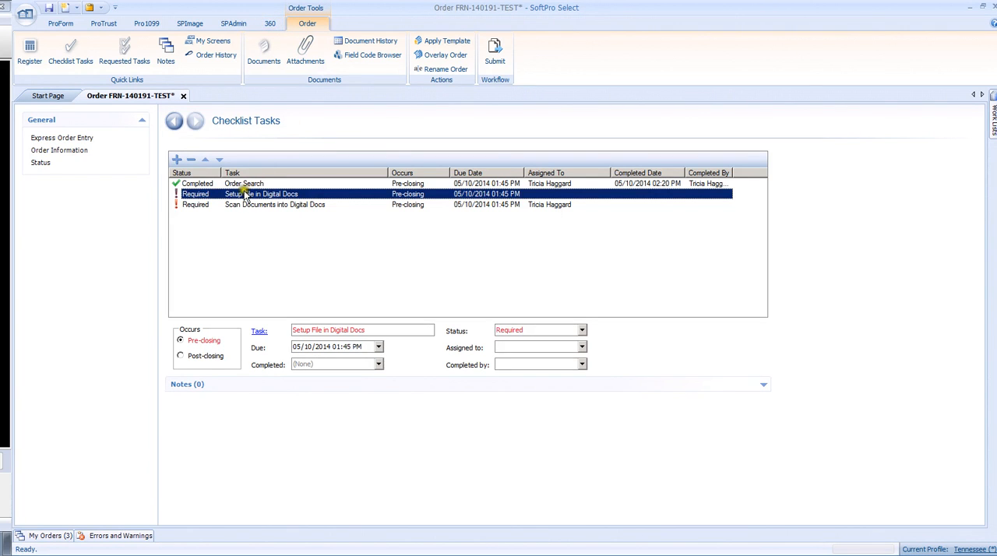
{"action": "left_click", "coordinate": [583, 331]}
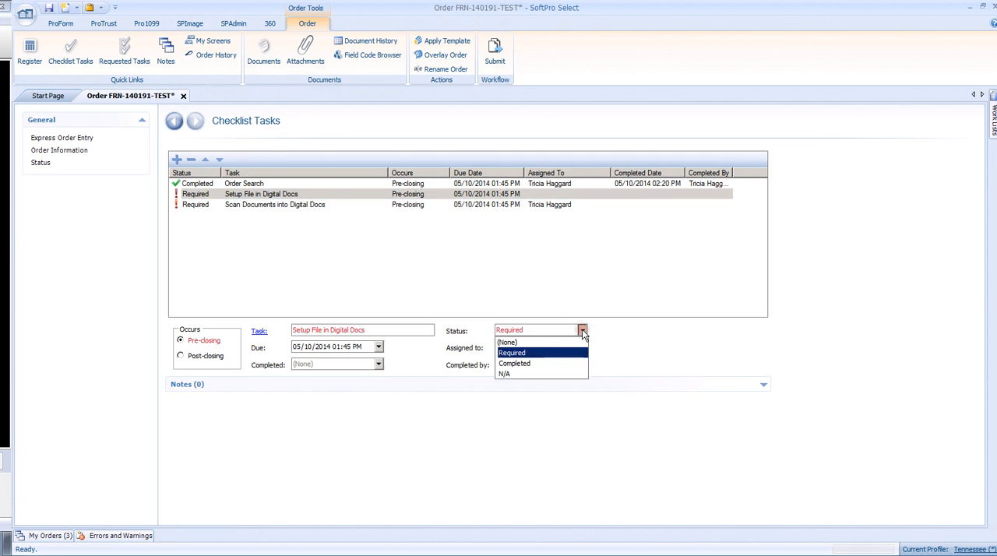
{"action": "left_click", "coordinate": [513, 363]}
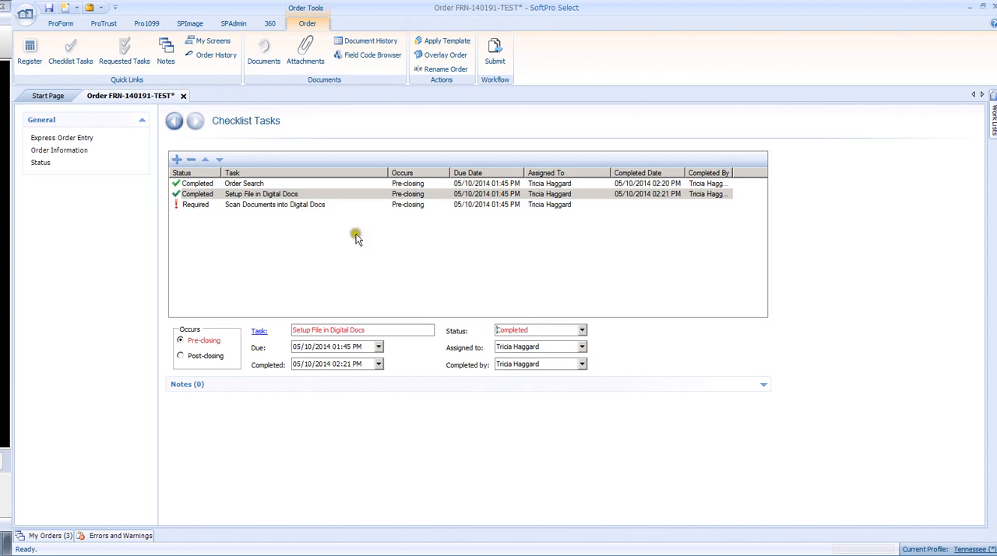
{"action": "left_click", "coordinate": [241, 205]}
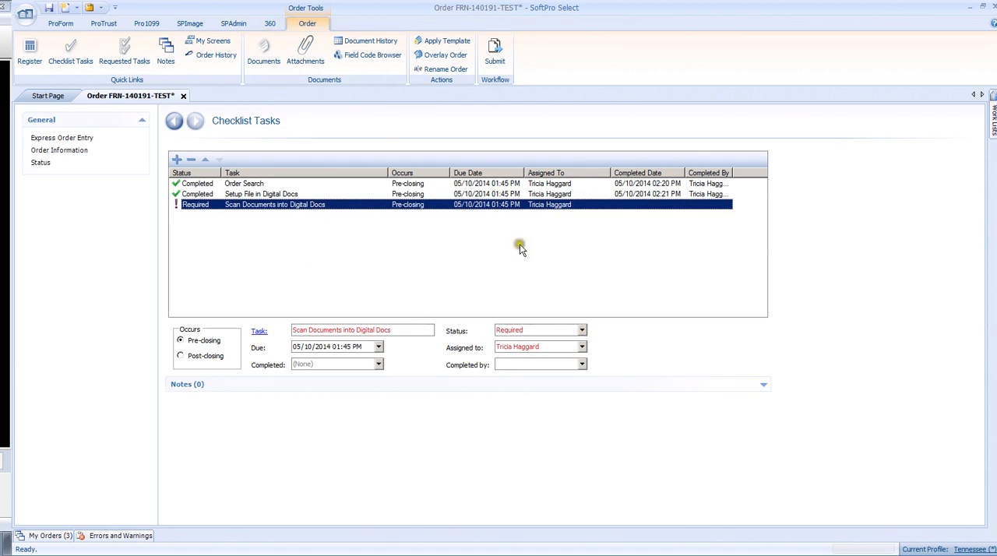
{"action": "left_click", "coordinate": [582, 330]}
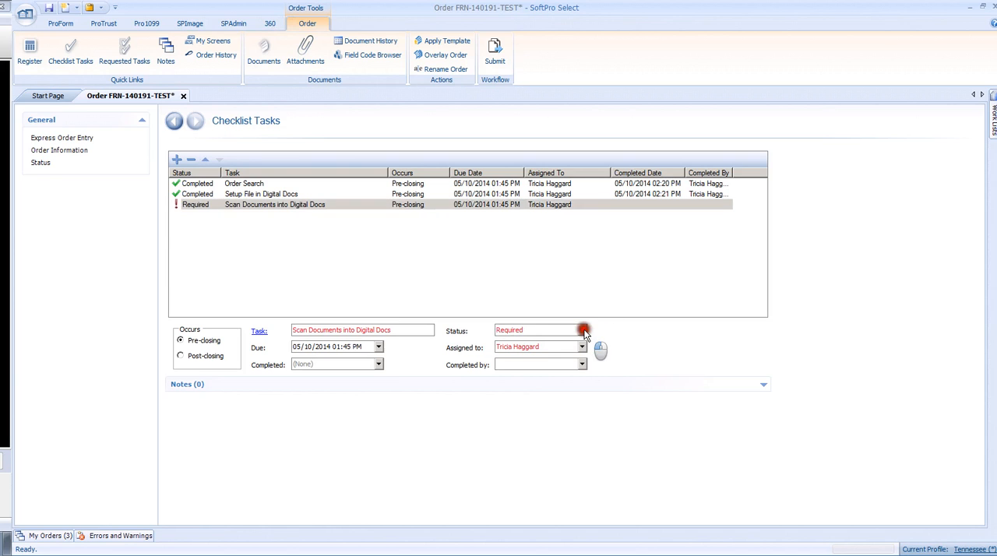
{"action": "left_click", "coordinate": [525, 364]}
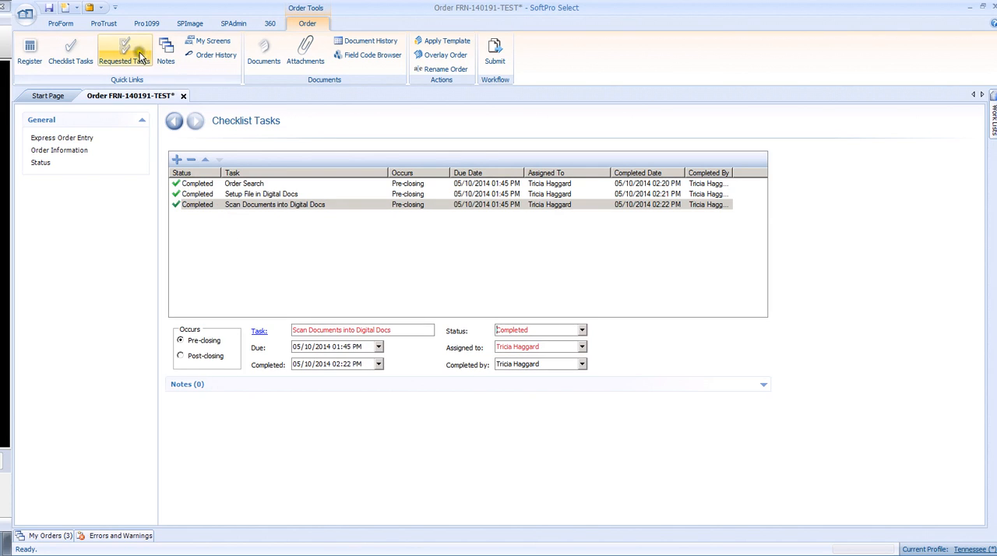
Step: Save the order and submit it to the workflow's Commitment step, placed in queue
{"action": "left_click", "coordinate": [49, 9]}
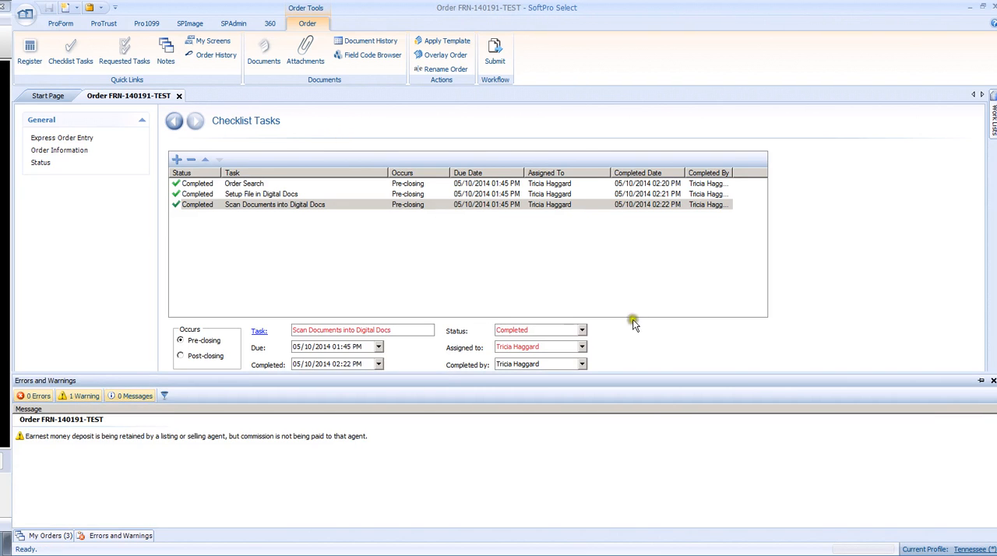
{"action": "left_click", "coordinate": [993, 381]}
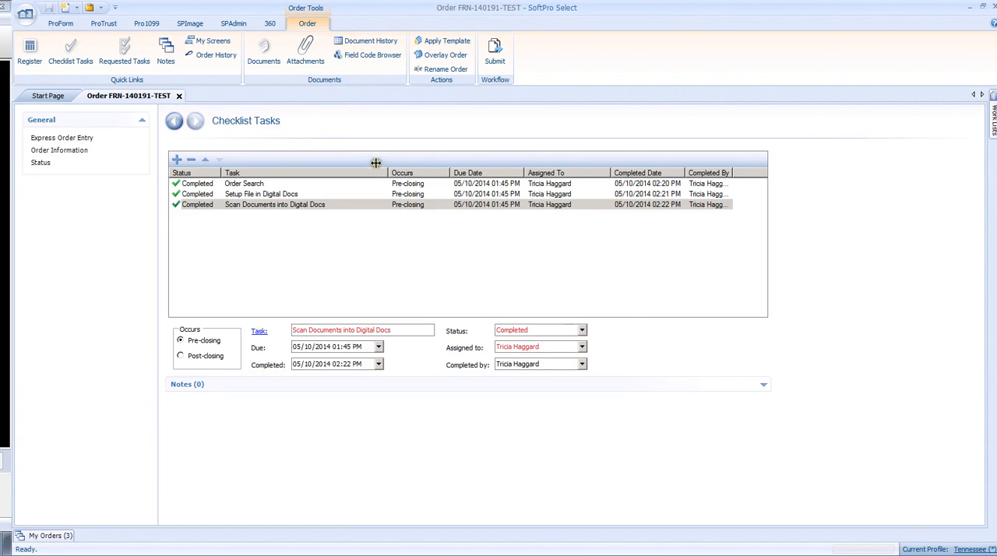
{"action": "left_click", "coordinate": [496, 60]}
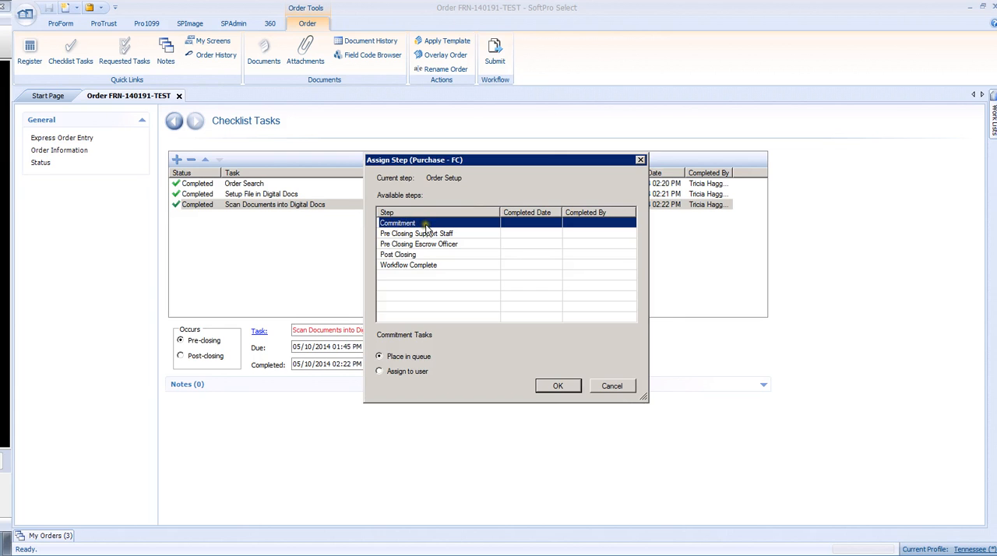
{"action": "left_click", "coordinate": [386, 224]}
{"action": "left_click", "coordinate": [558, 386]}
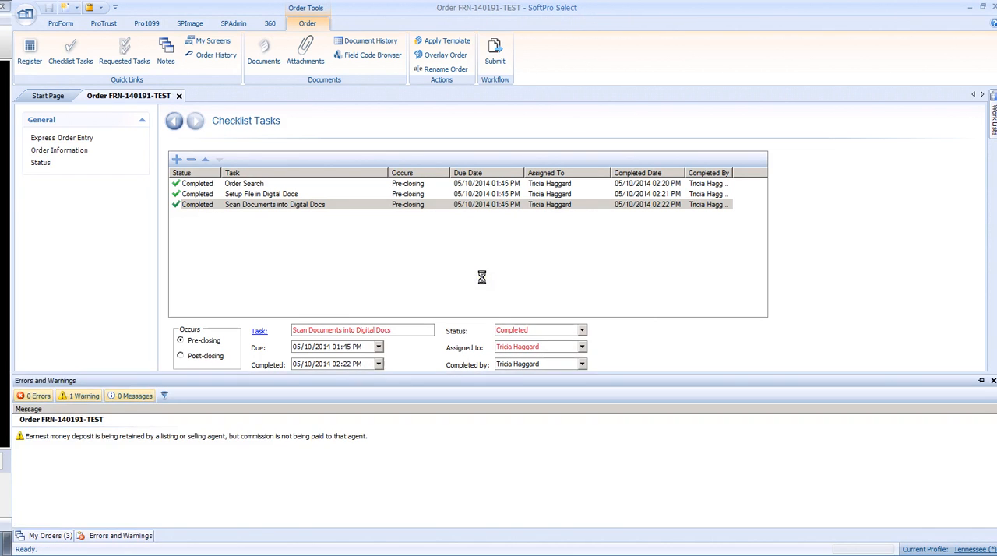
{"action": "left_click", "coordinate": [667, 340]}
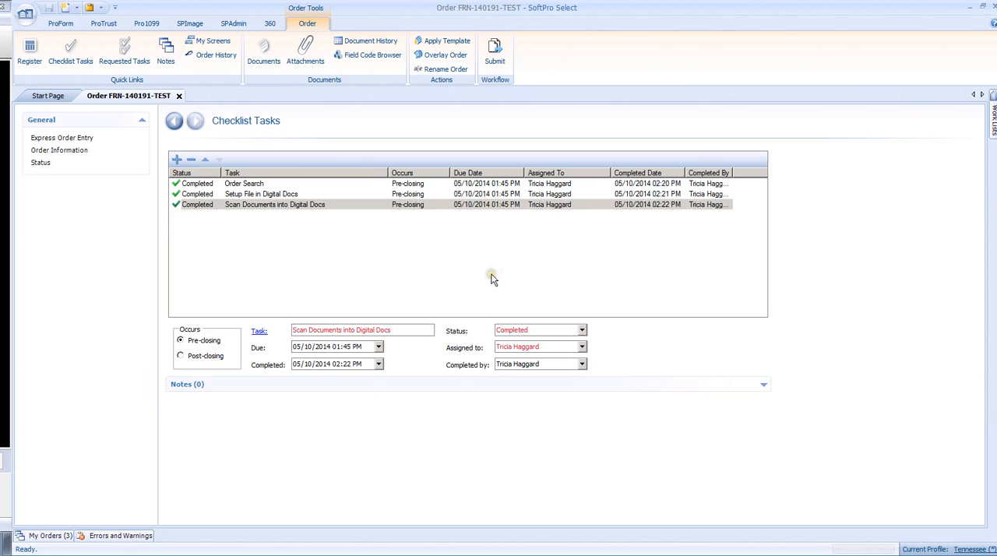